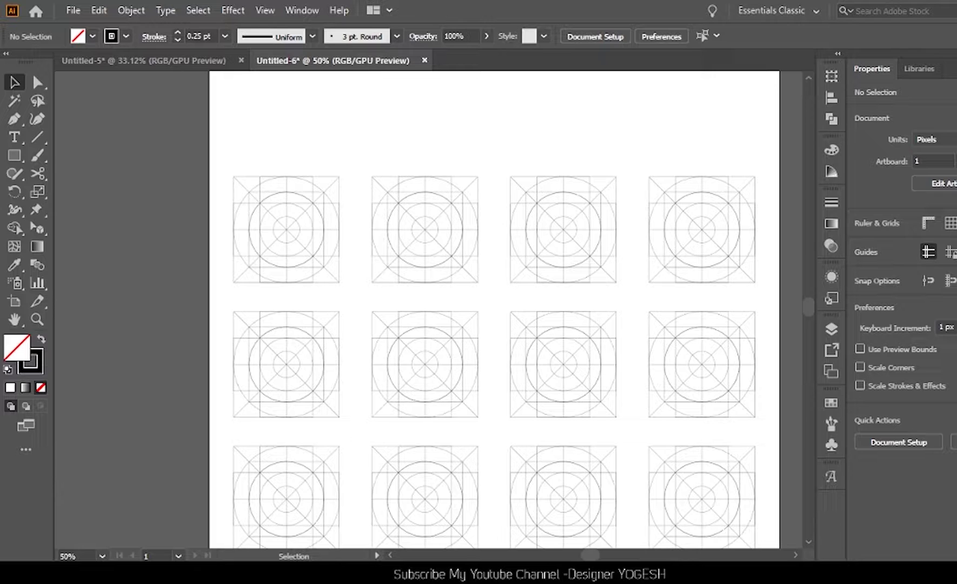
Draw a square in the first icon grid with a 10 pt stroke.
drag(665, 331, 612, 335)
key(m)
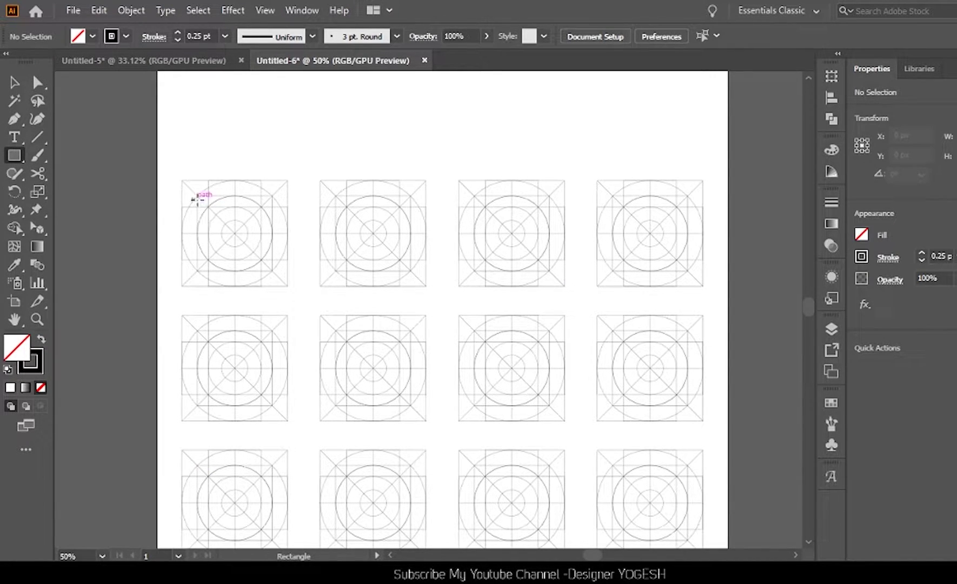
drag(195, 196, 273, 270)
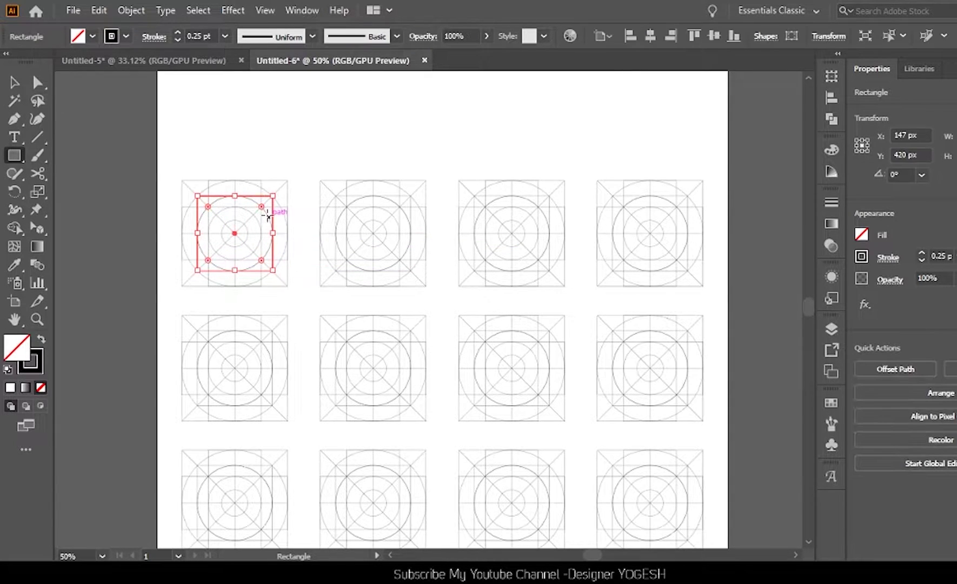
click(183, 35)
text(10)
key(Return)
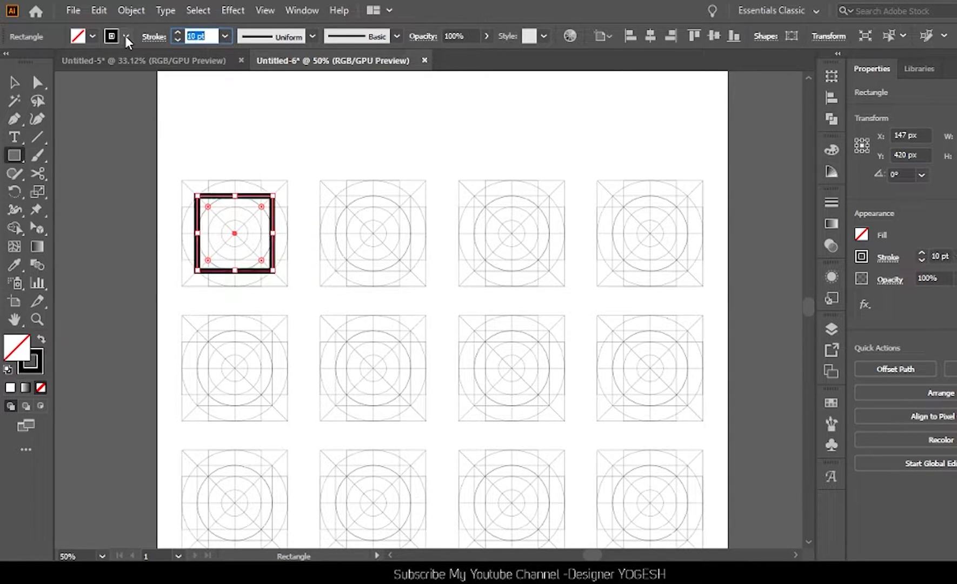
click(154, 36)
scroll(245, 235, up, 3)
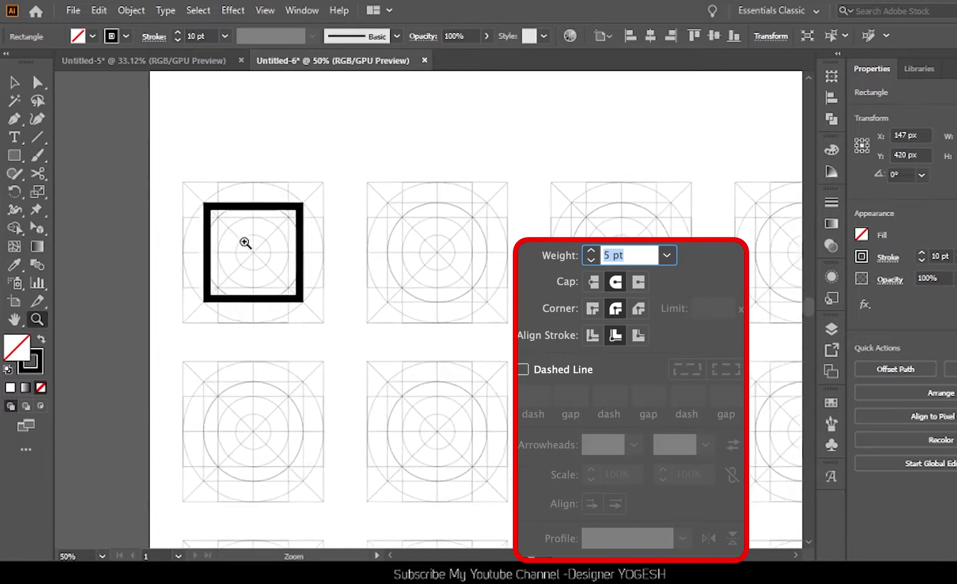
Round three of the square's corners into a speech-bubble shape.
click(353, 211)
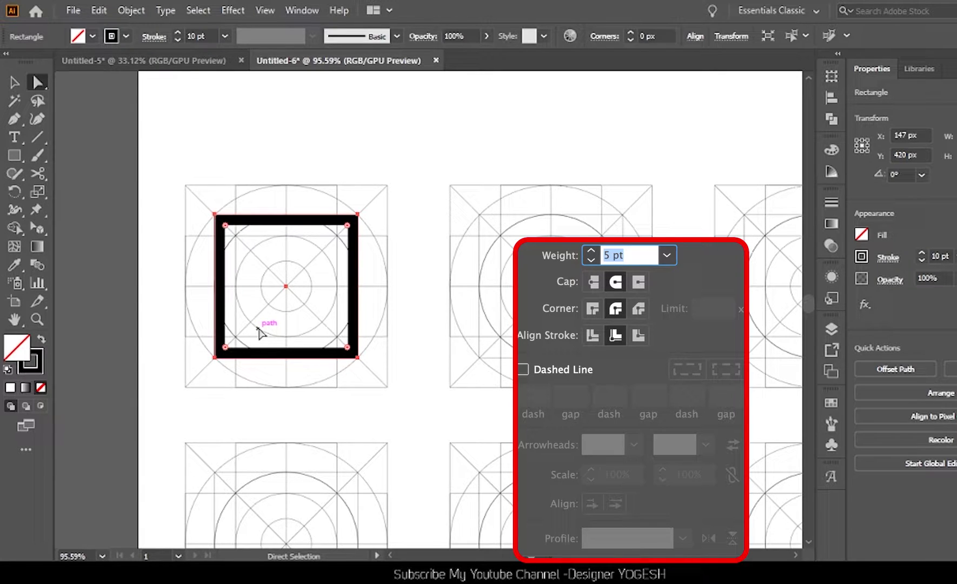
drag(282, 389, 196, 189)
drag(383, 196, 307, 273)
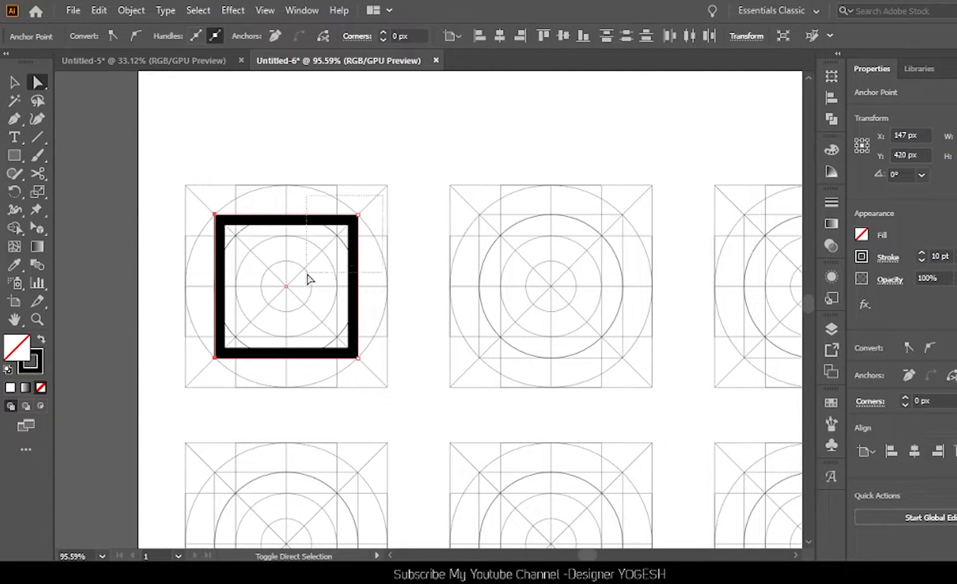
drag(239, 234, 249, 257)
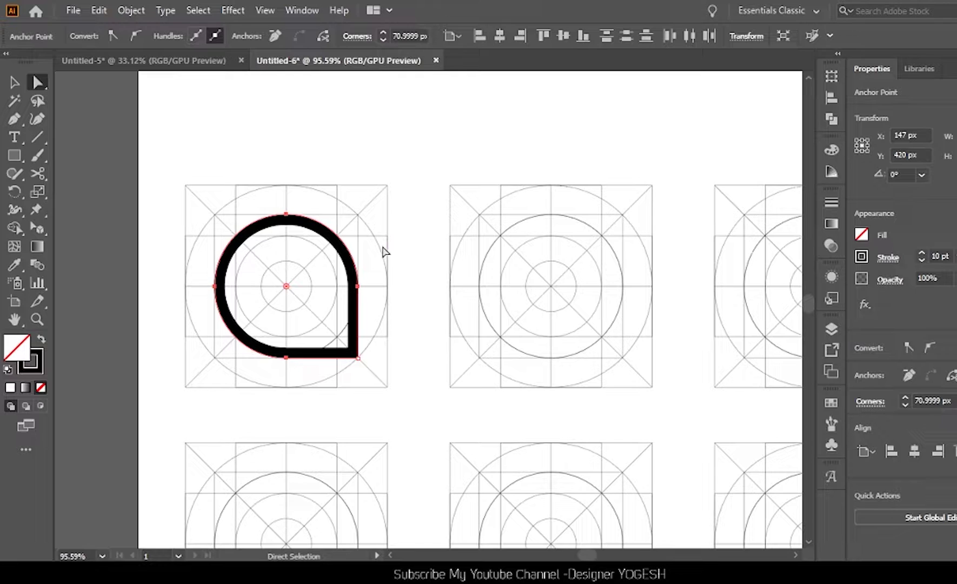
Draw a horizontal line inside the bubble as its first bar.
key(p)
click(246, 254)
click(328, 253)
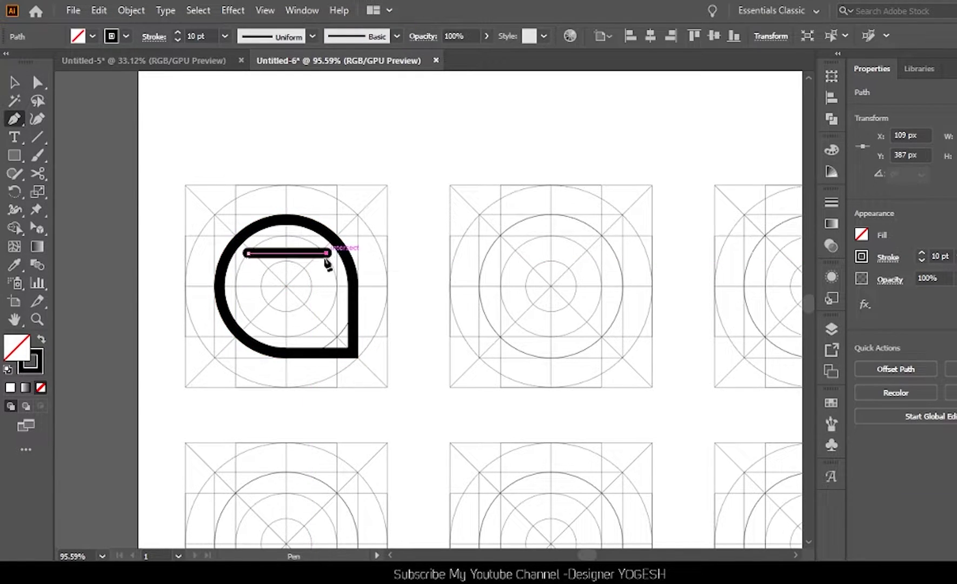
Copy the bar downward twice to make three evenly spaced bars.
key(v)
click(354, 186)
click(287, 254)
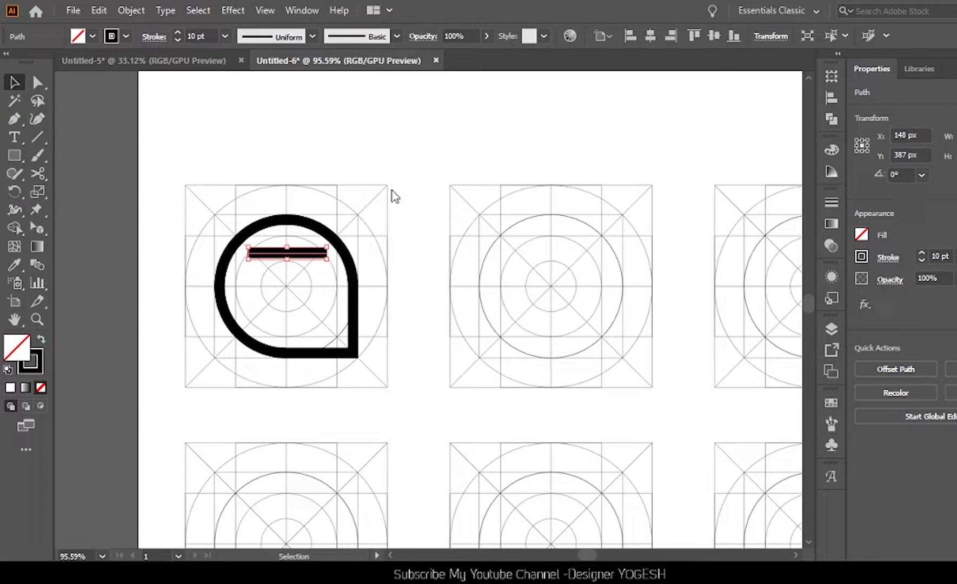
click(307, 262)
drag(303, 260, 297, 277)
key(ctrl+d)
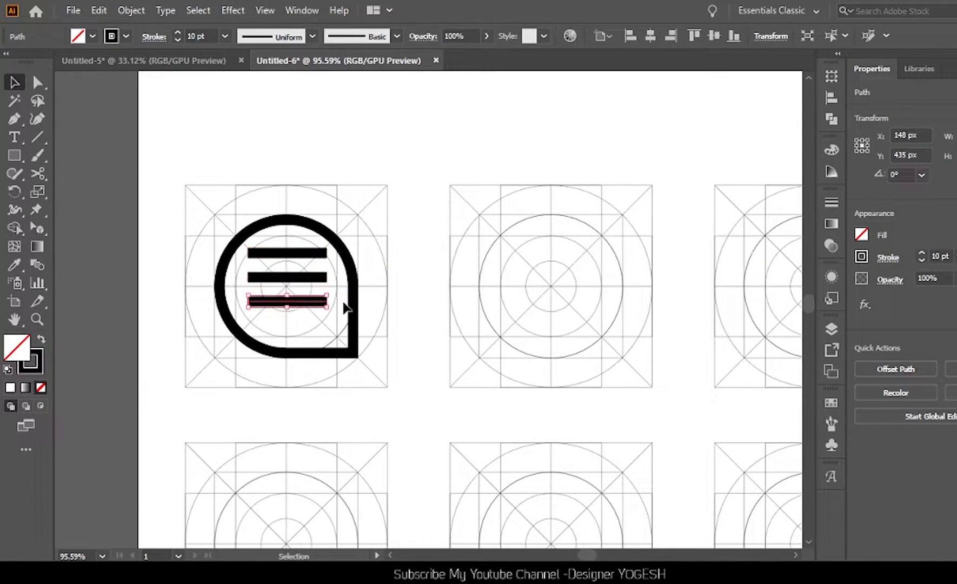
Shorten the third bar and centre the bars vertically on the bubble as key object.
key(a)
click(327, 301)
key(v)
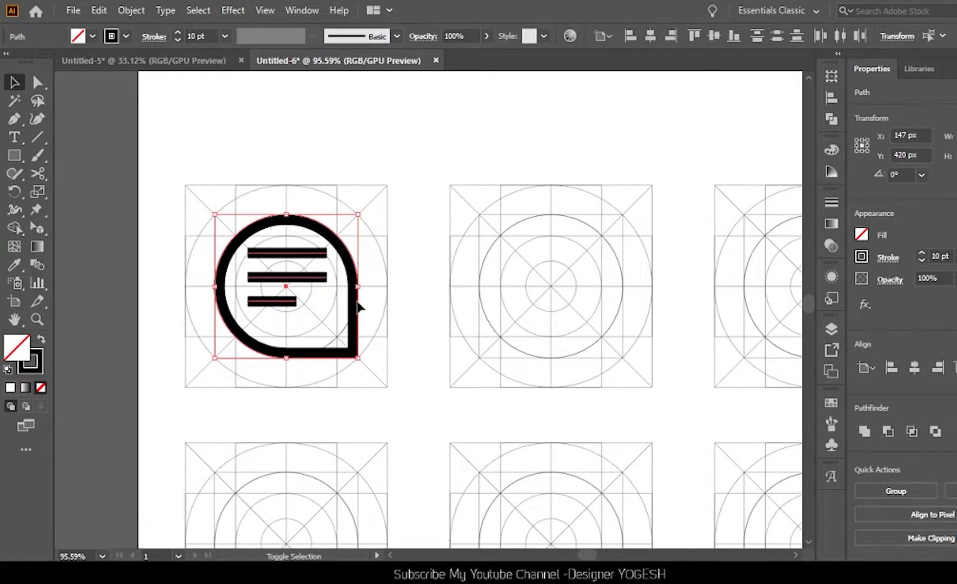
shift+click(358, 330)
click(358, 323)
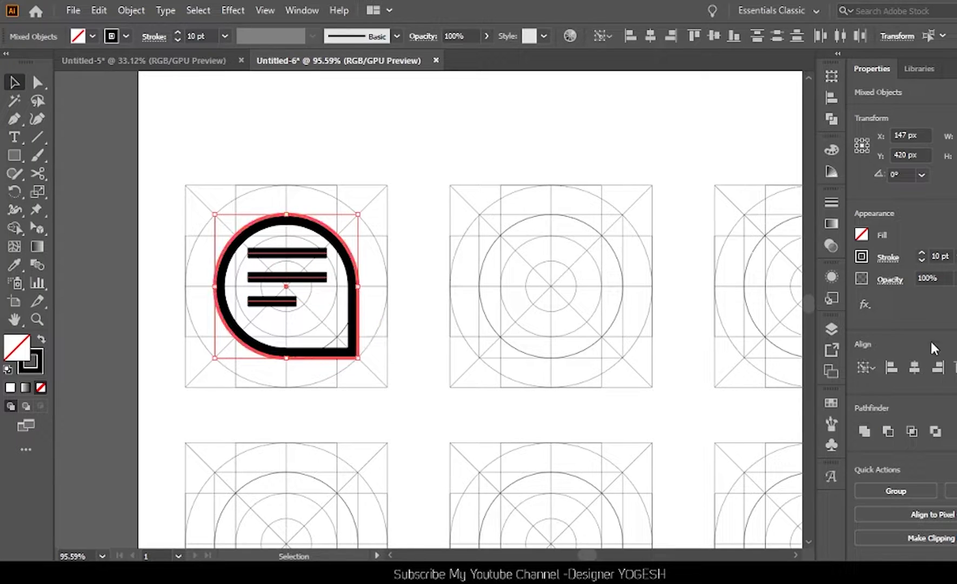
click(714, 36)
click(223, 162)
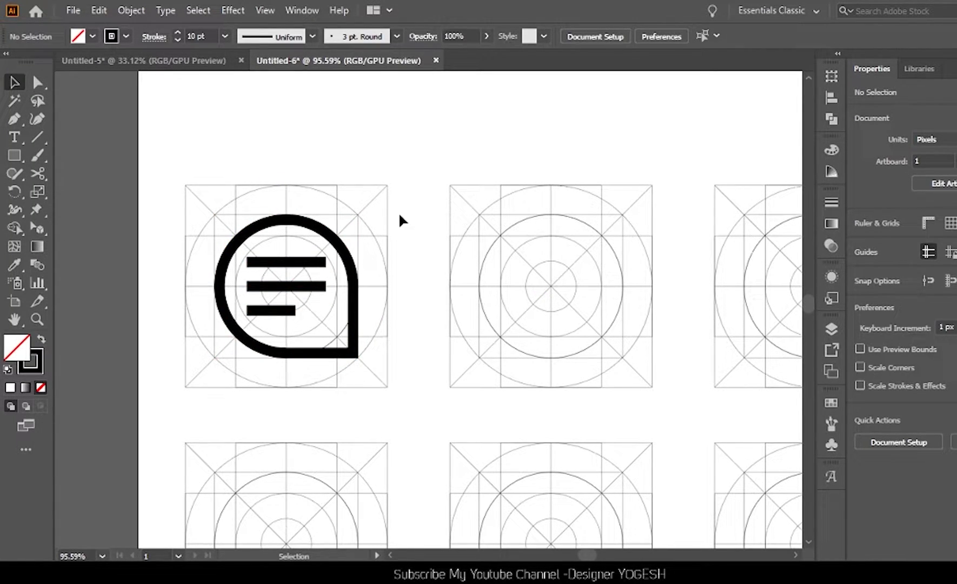
Draw a blue circle with no stroke, placed up-left inside the bubble, behind the bars.
key(l)
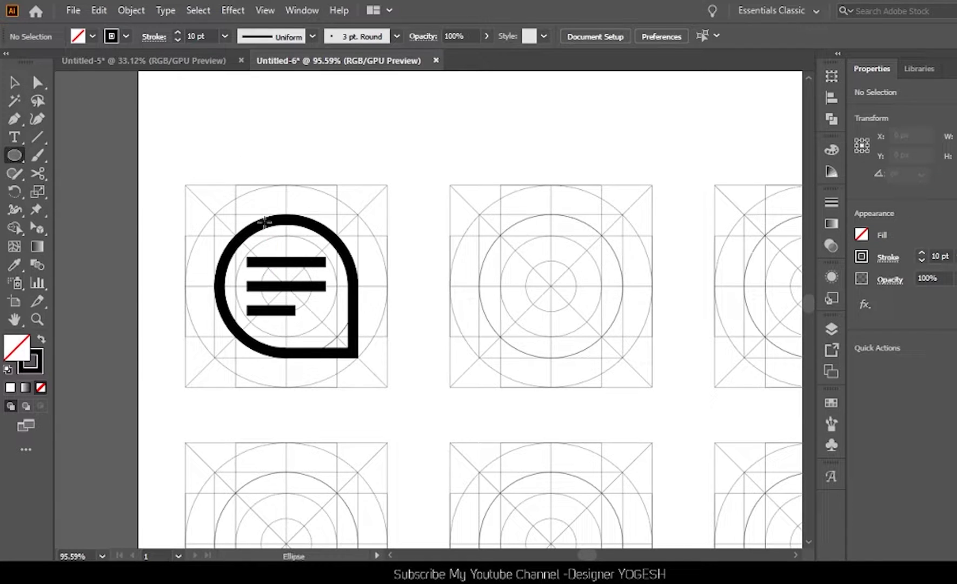
mouse_move(326, 284)
mouse_down()
mouse_move(355, 346)
mouse_move(401, 358)
mouse_up()
key(v)
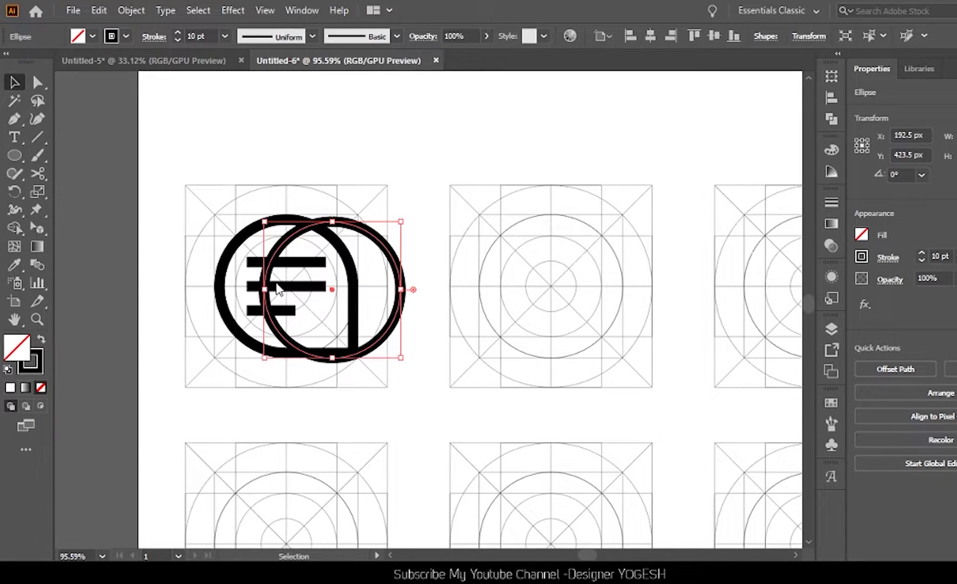
key(comma)
key(shift+v)
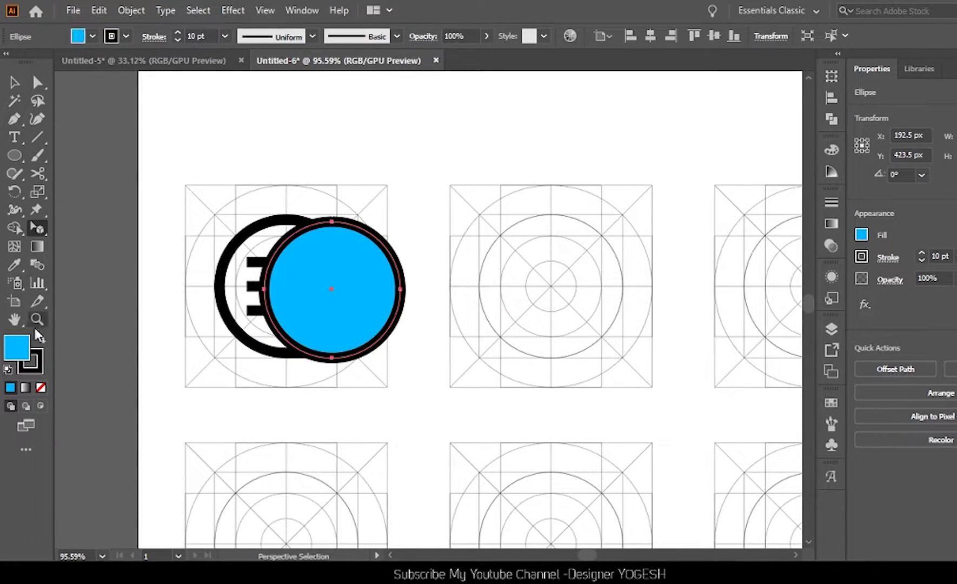
click(41, 387)
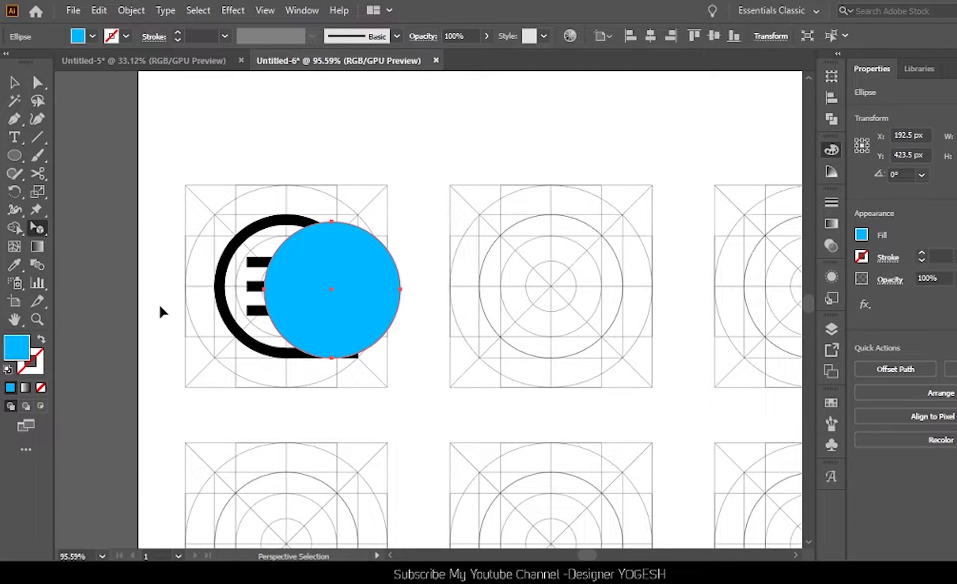
drag(340, 318, 320, 304)
key(v)
key(ctrl+bracketleft)
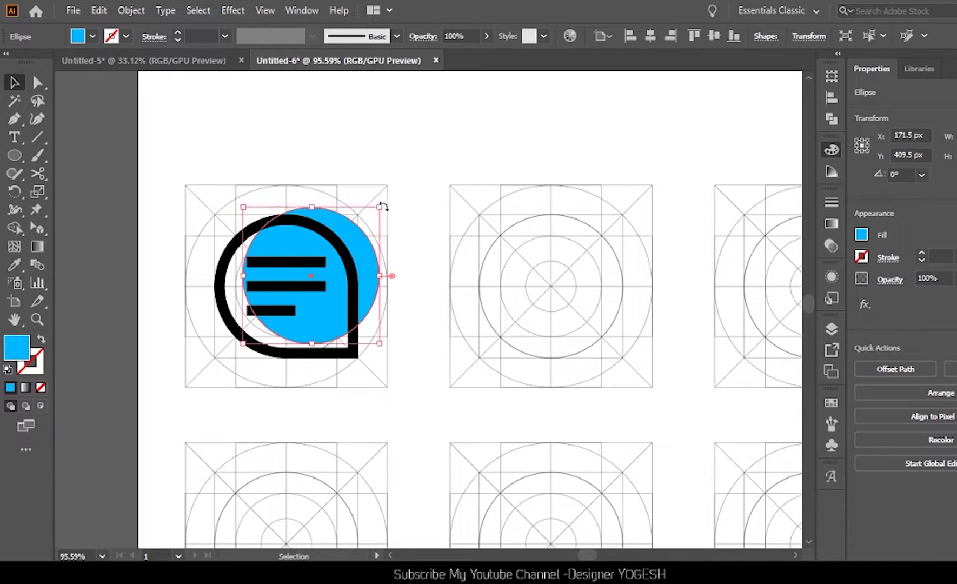
Shrink the blue accent circle and preview it with edges hidden.
drag(382, 206, 366, 215)
drag(366, 343, 358, 337)
key(ctrl+h)
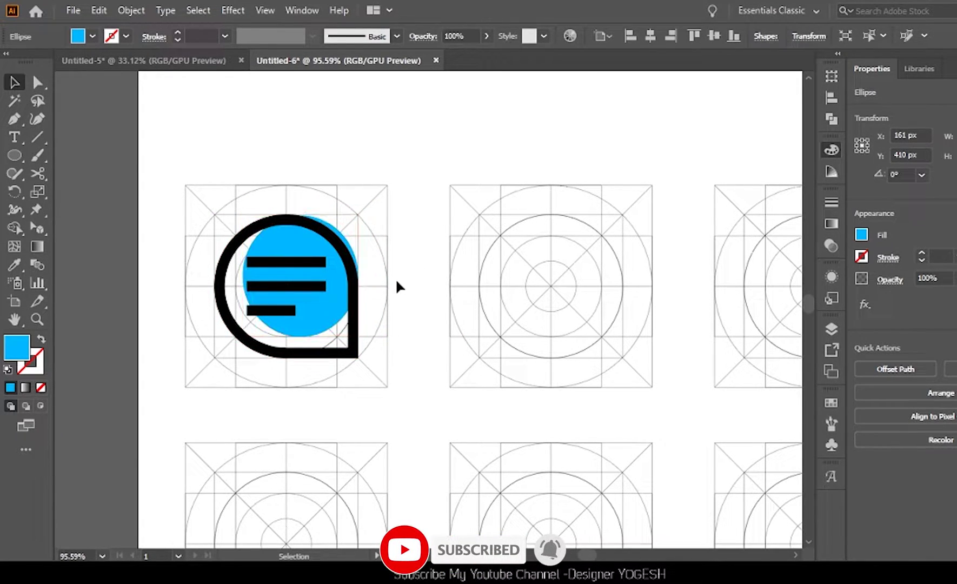
click(396, 278)
scroll(396, 278, down, 1)
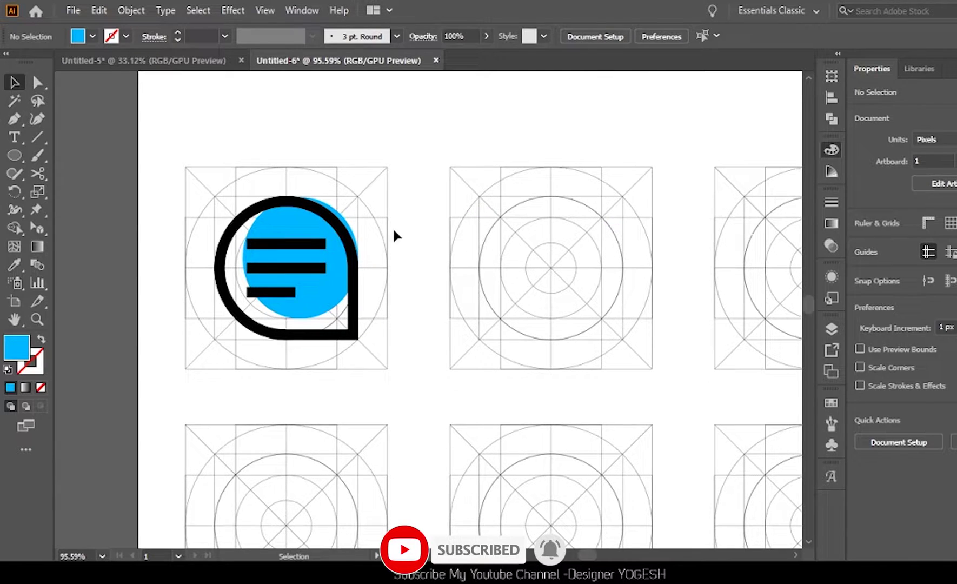
click(309, 314)
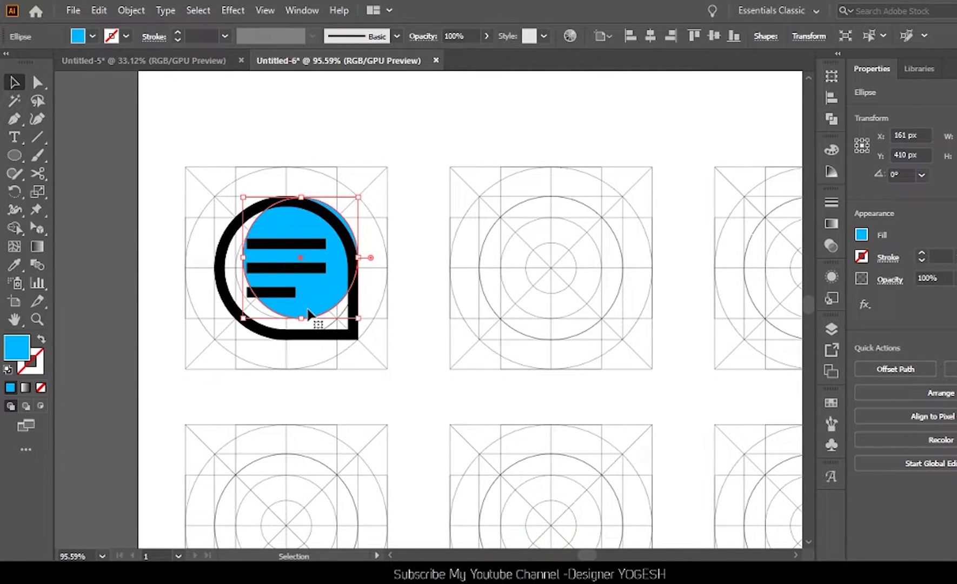
click(340, 152)
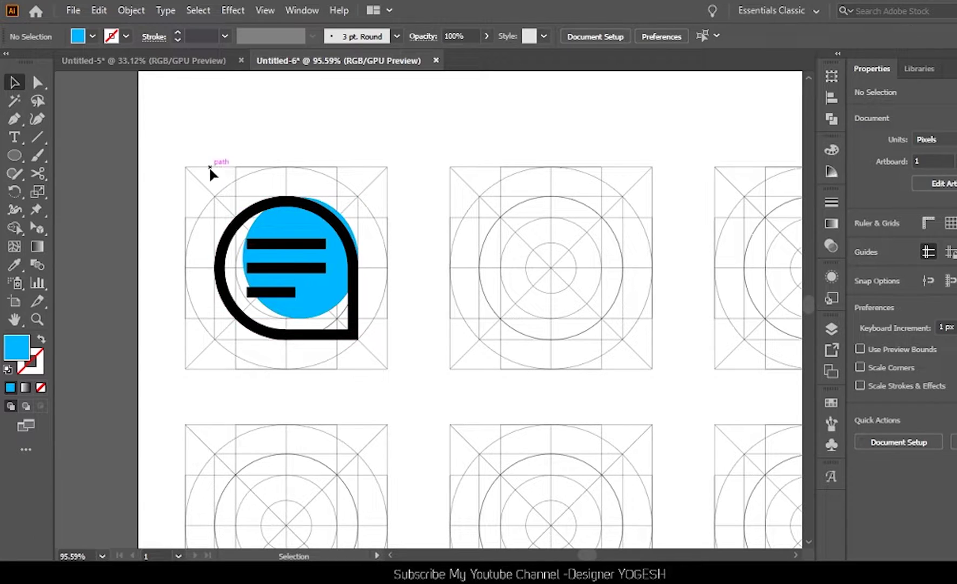
Group the three bars and slightly round the bubble's bottom-right corner.
click(259, 275)
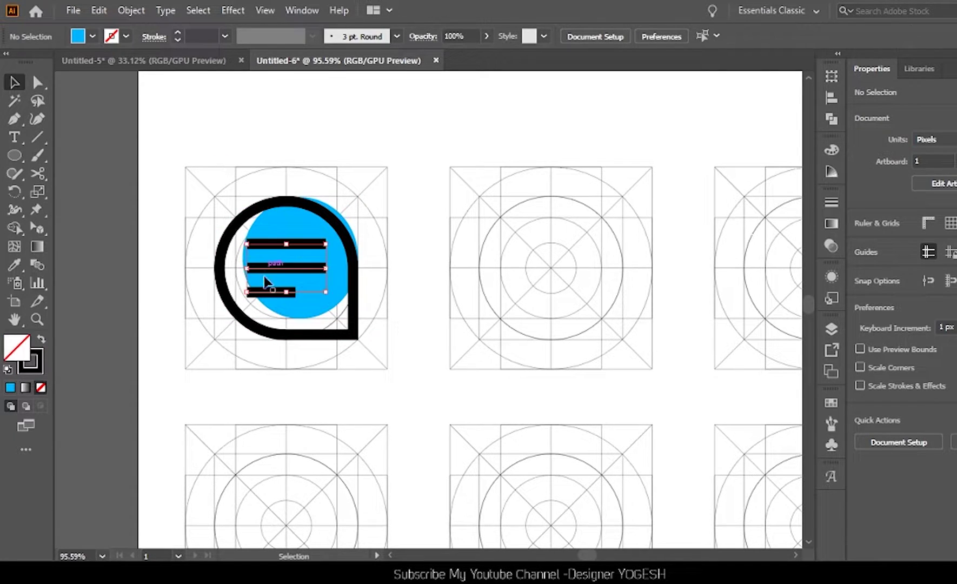
key(a)
click(357, 337)
drag(351, 331, 346, 326)
key(v)
click(395, 309)
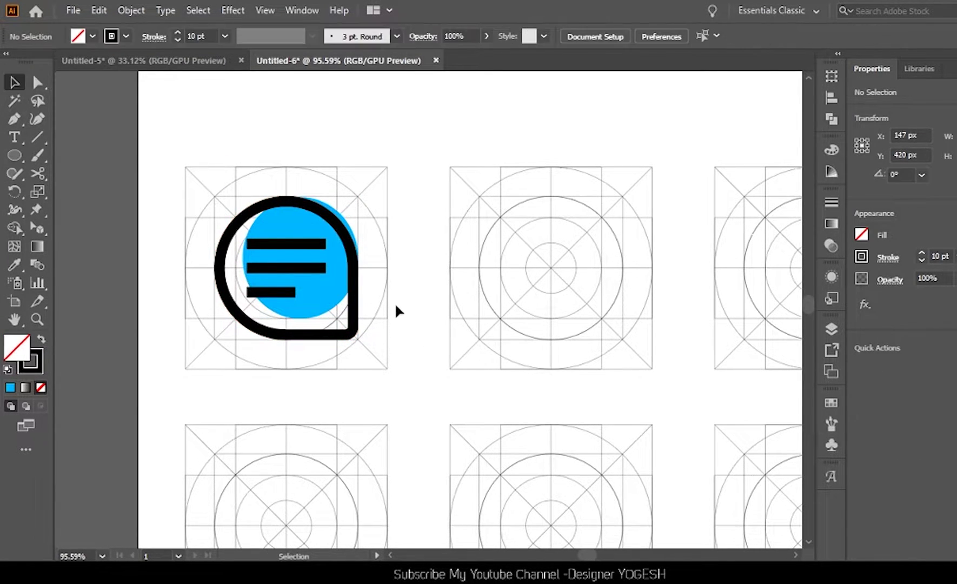
Give the bar group round caps and soften the bubble outline's corners.
click(276, 294)
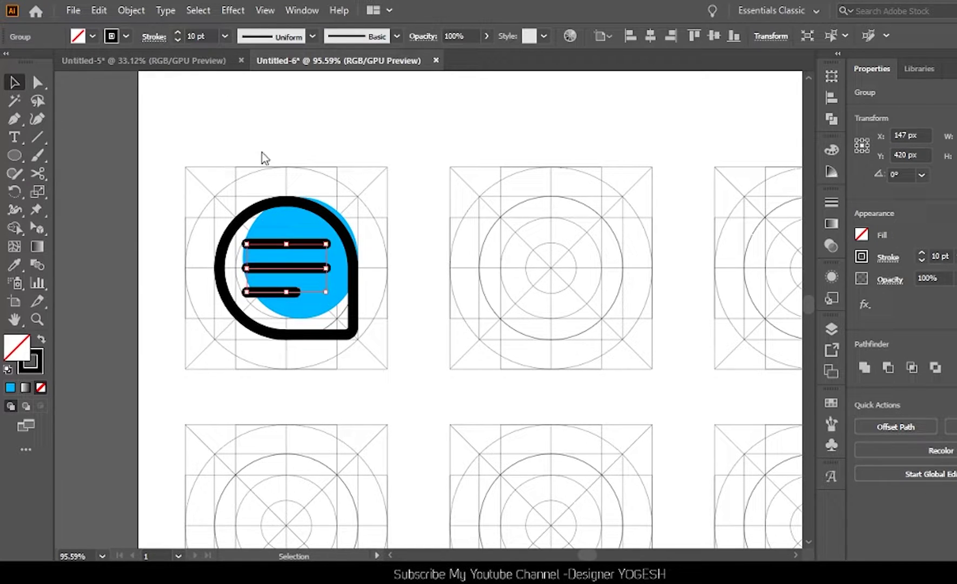
key(a)
click(351, 335)
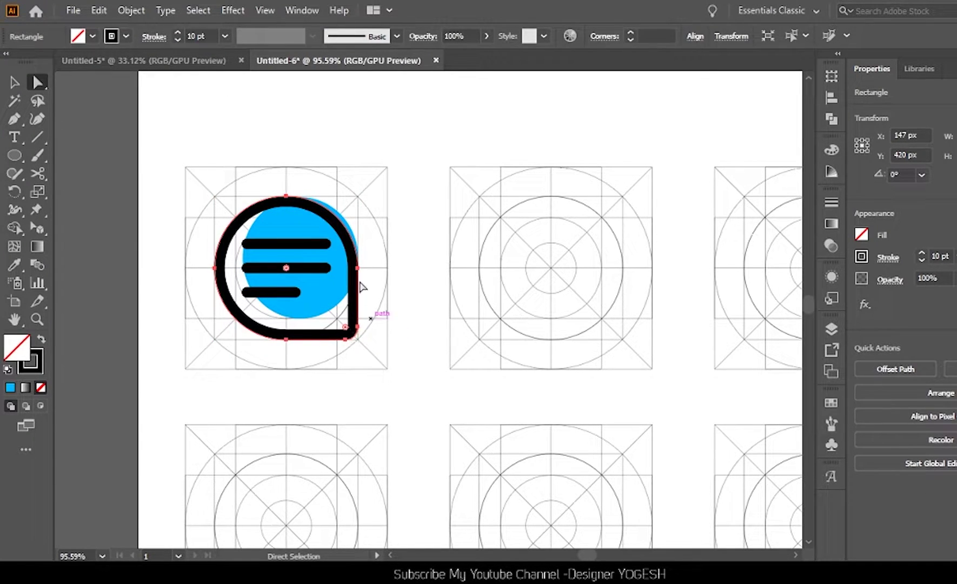
key(v)
click(415, 274)
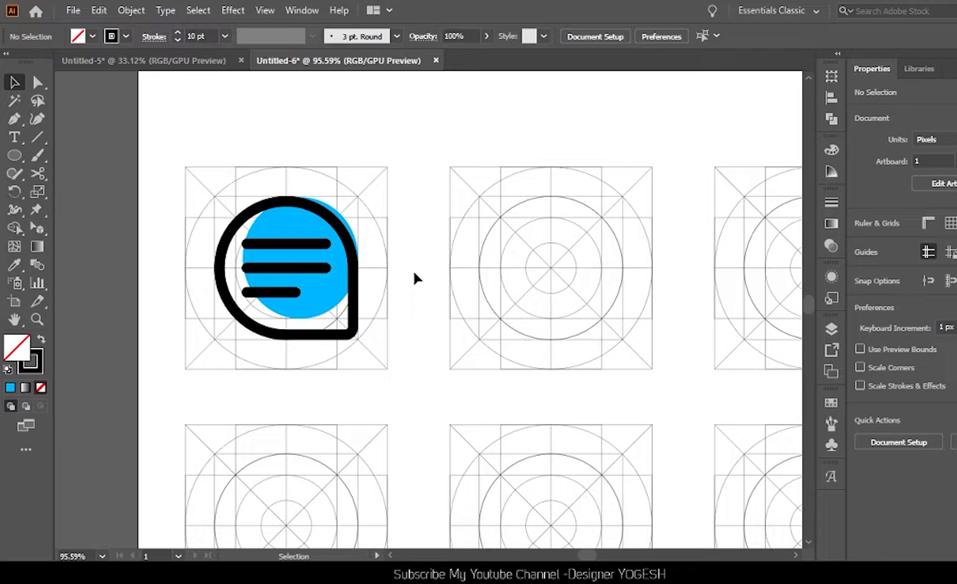
click(15, 156)
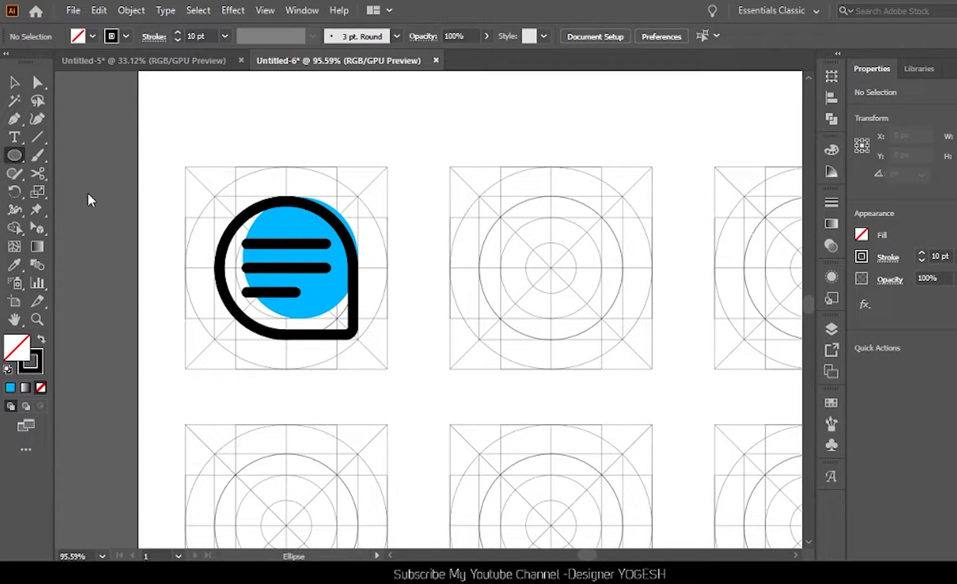
Draw an upright hexagon in the second grid with a small circle at its centre.
mouse_move(480, 197)
mouse_down()
mouse_move(513, 237)
mouse_move(559, 256)
mouse_move(592, 327)
mouse_up()
key(ctrl+z)
key(v)
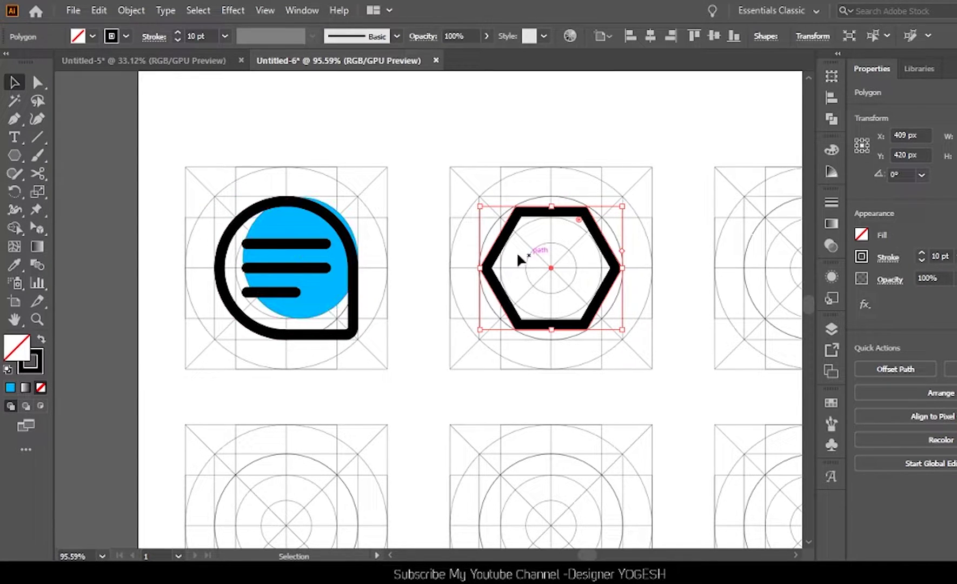
click(13, 156)
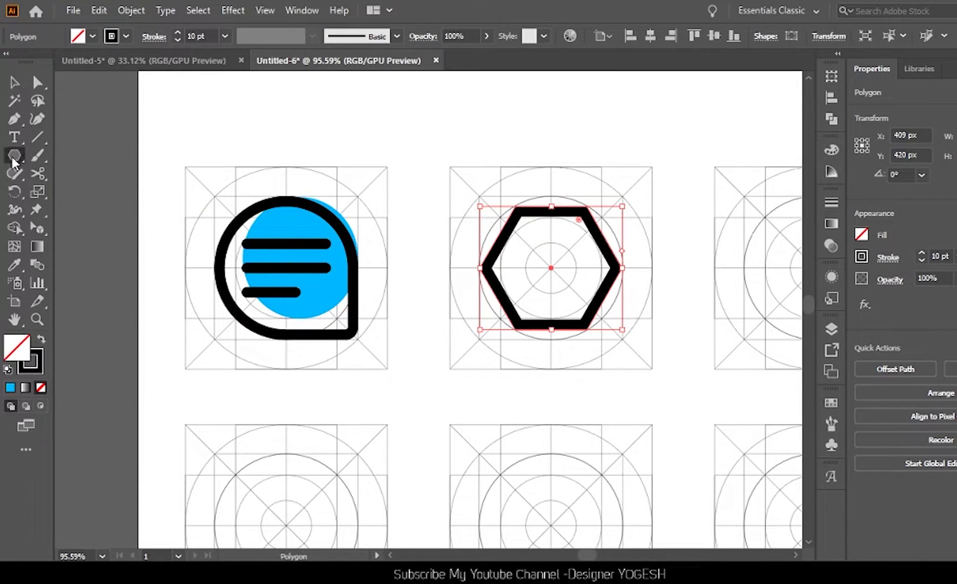
drag(551, 265, 595, 303)
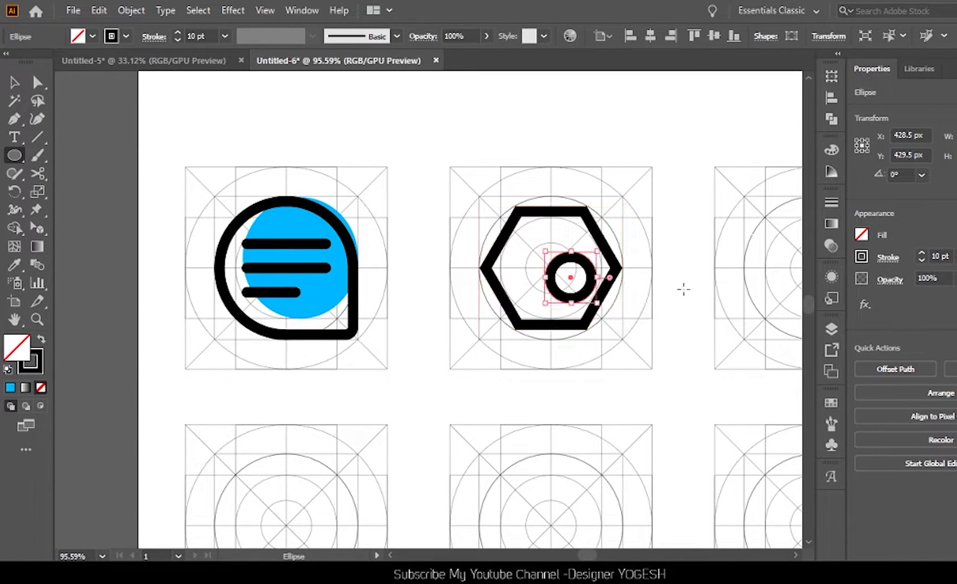
Centre the small ring inside the hexagon.
key(v)
shift+click(609, 252)
click(915, 367)
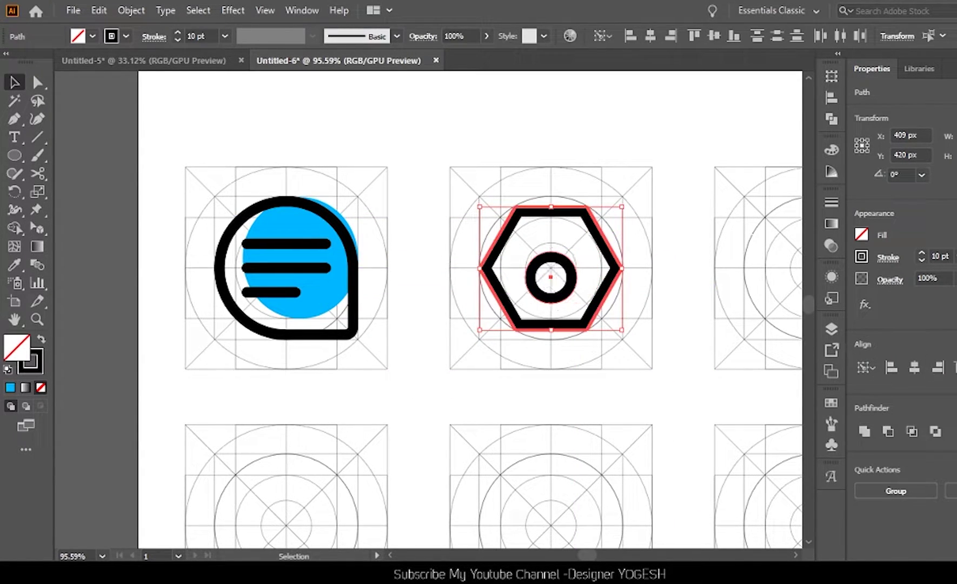
click(642, 311)
Copy the blue accent circle onto the hexagon nut.
drag(305, 300, 569, 324)
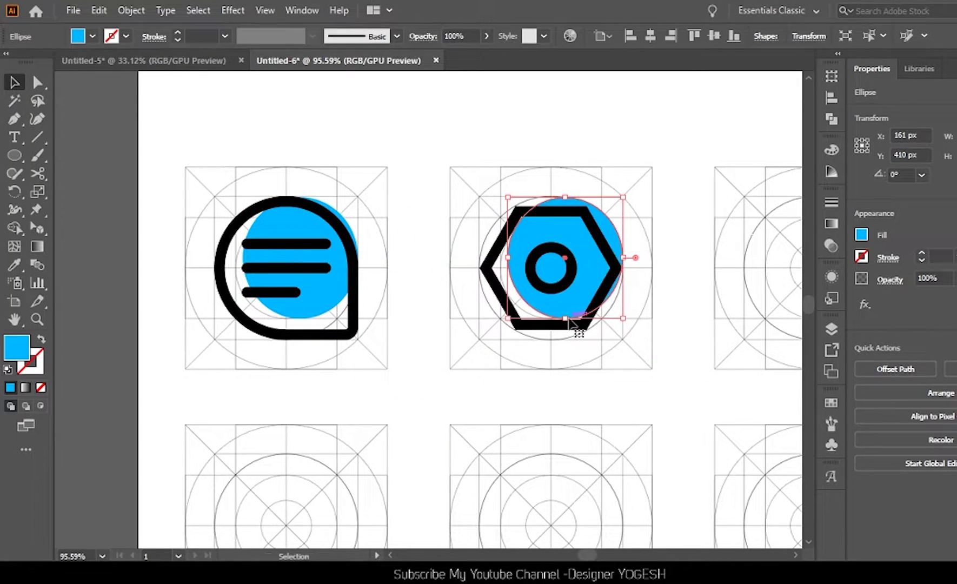
click(694, 196)
drag(701, 306, 423, 296)
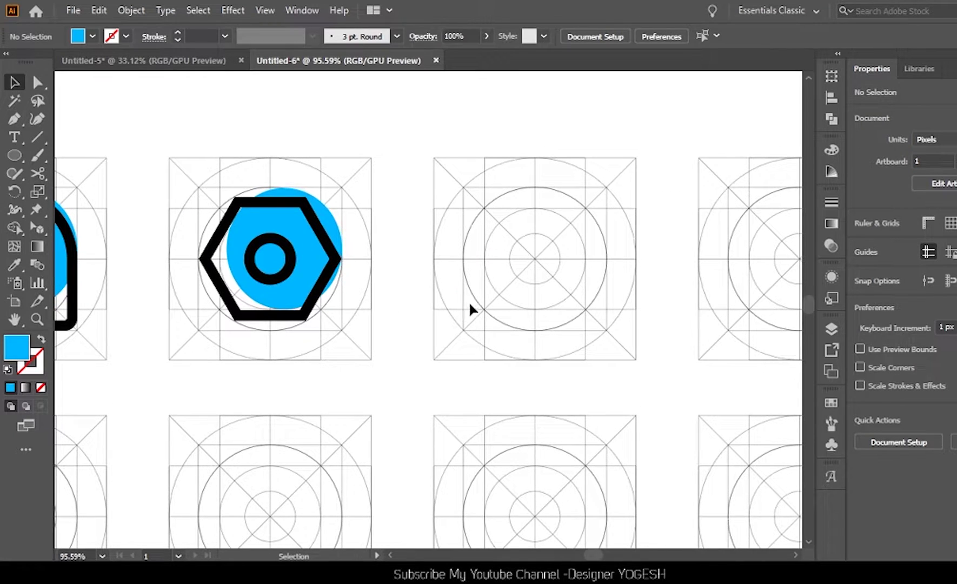
Draw two overlapping black 10 pt rings, the right one larger, for the cloud.
drag(534, 295, 484, 299)
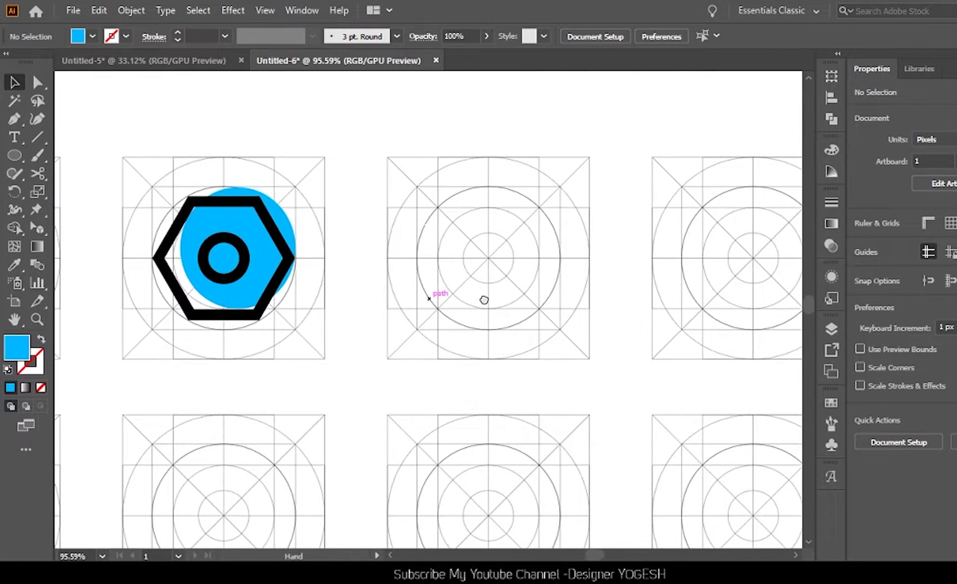
click(14, 155)
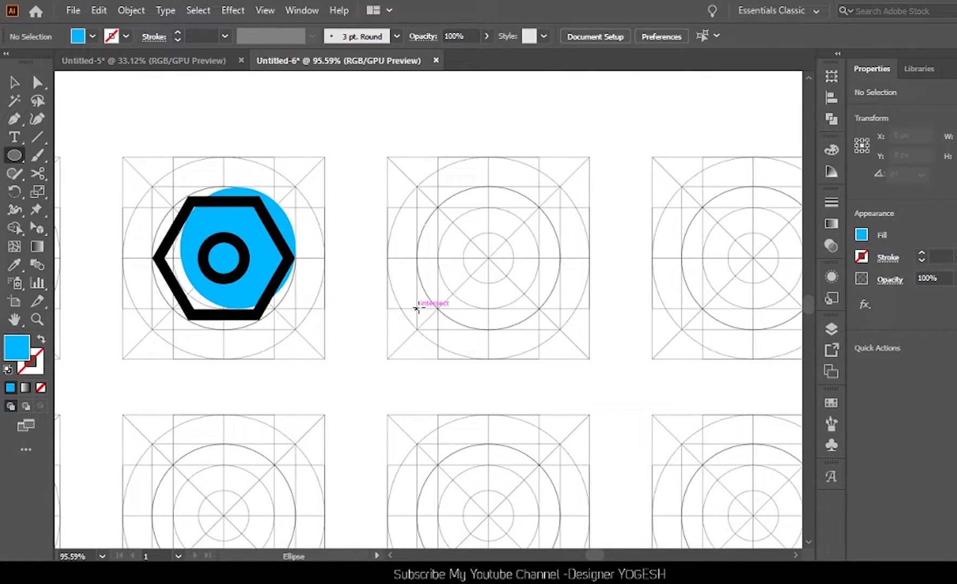
drag(417, 309, 494, 232)
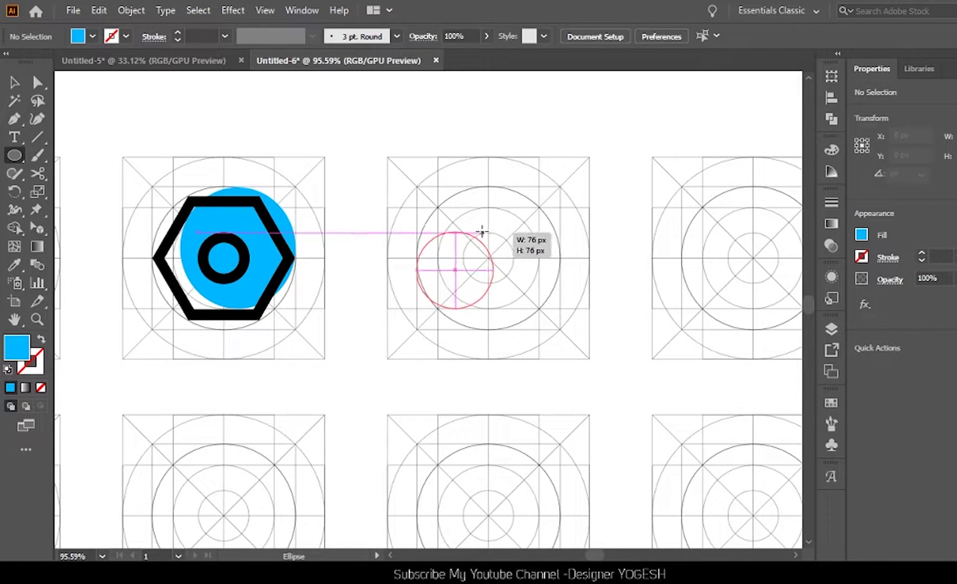
key(i)
click(291, 265)
key(v)
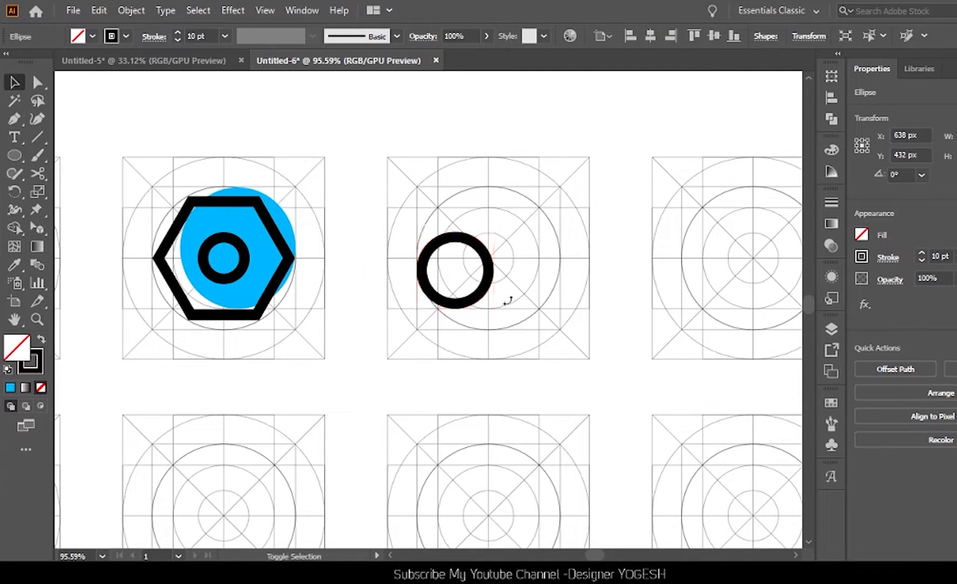
click(505, 300)
drag(470, 301, 535, 300)
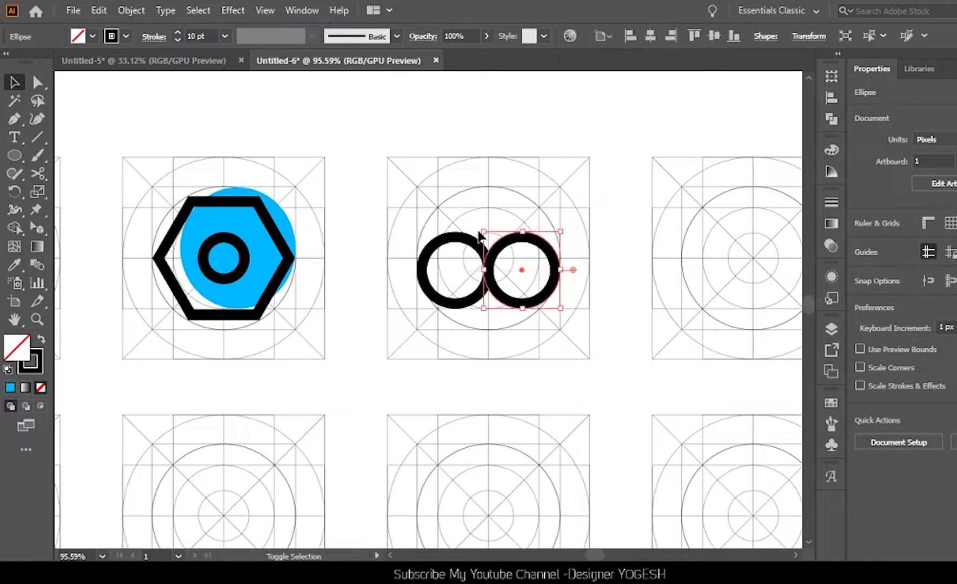
drag(484, 231, 459, 207)
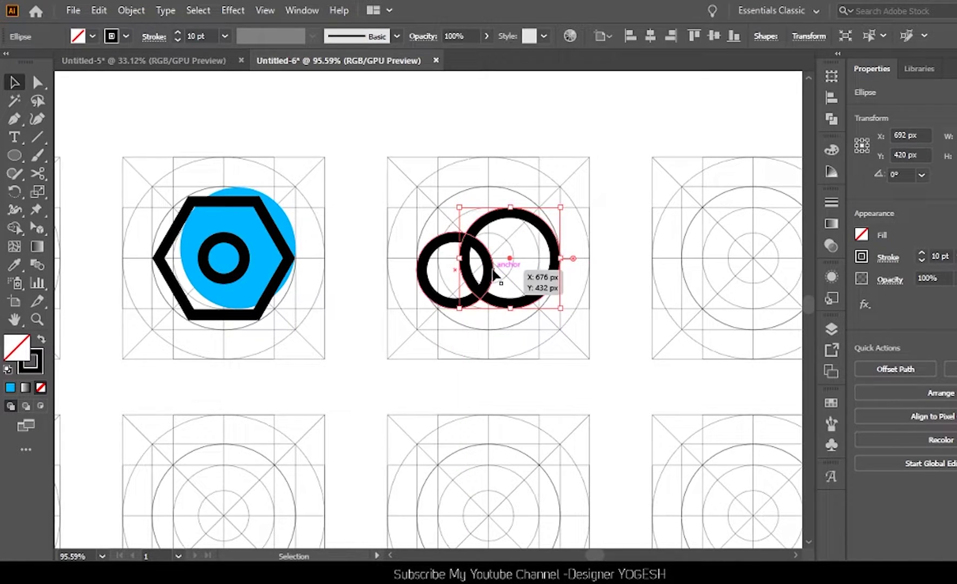
Unite the rings into one cloud shape and delete the bottom notch anchor.
shift+click(480, 299)
click(862, 432)
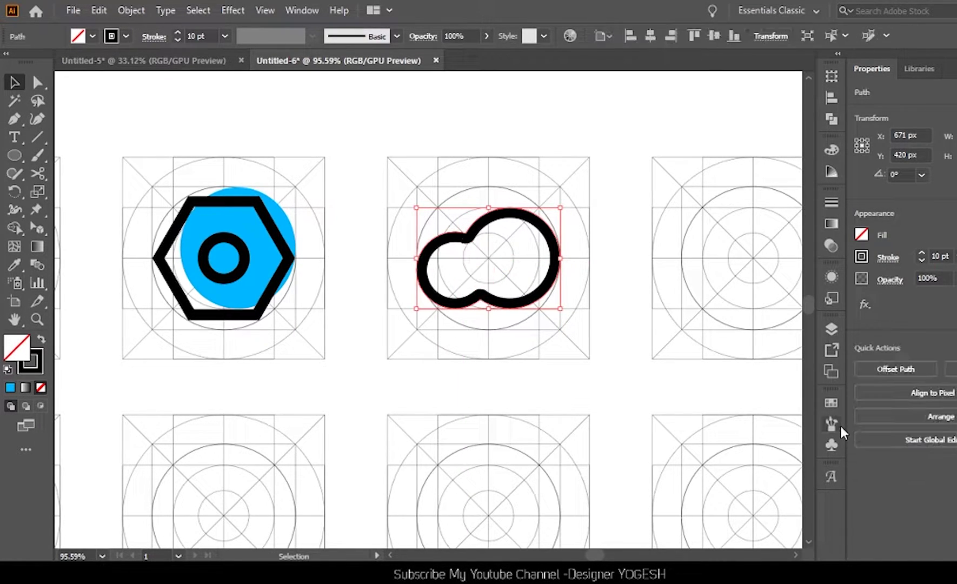
key(a)
drag(473, 296, 489, 323)
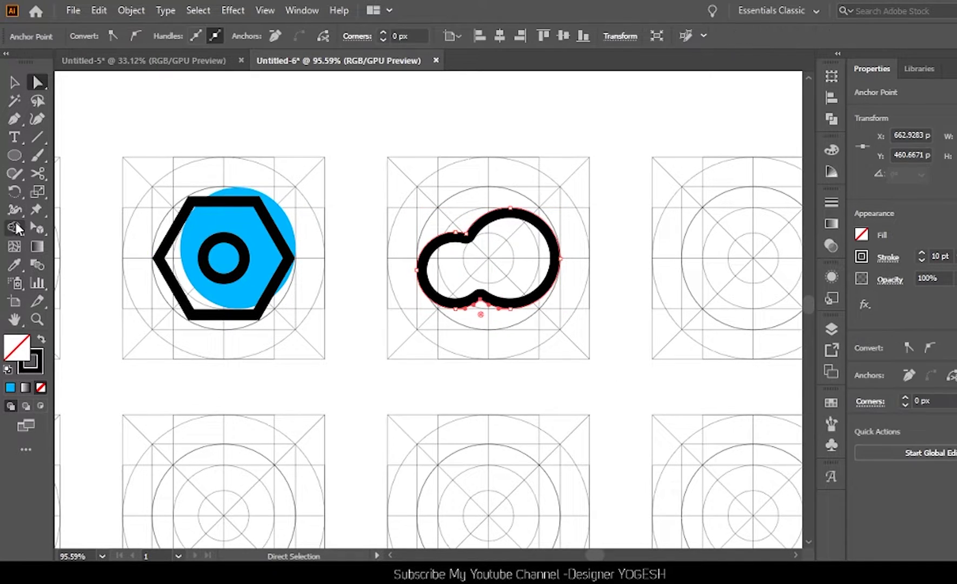
click(275, 36)
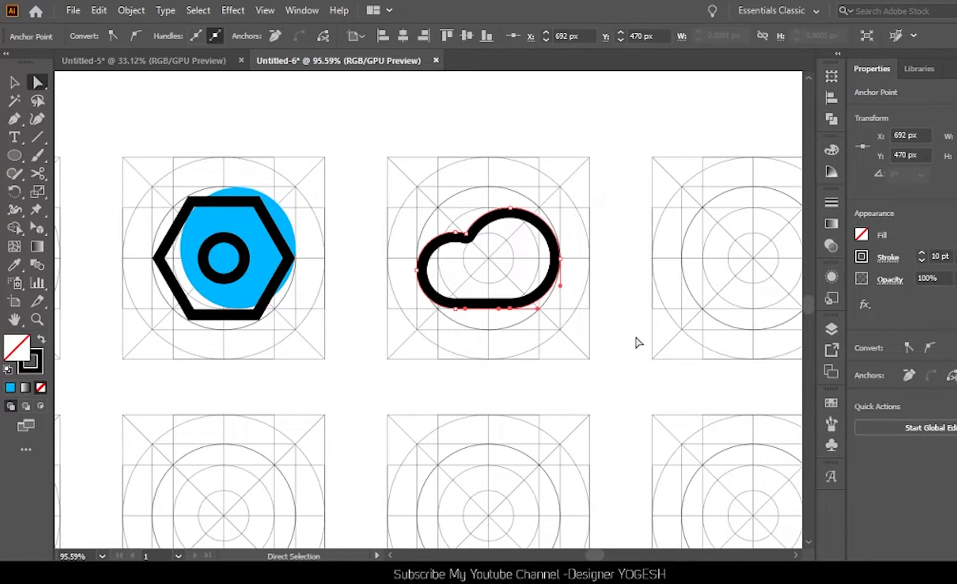
key(v)
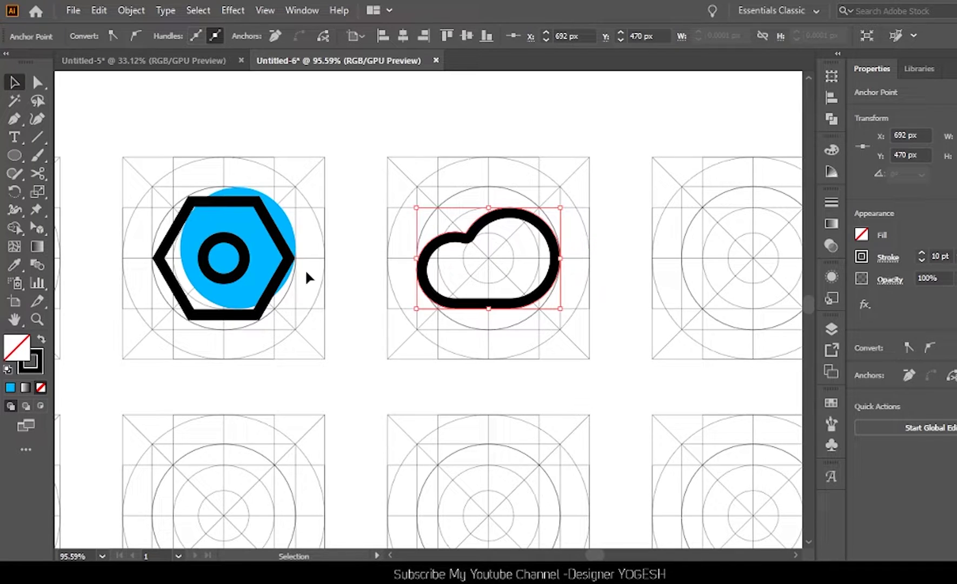
Draw a horizontal line inside the cloud near its bottom and nudge it into place.
key(p)
click(454, 292)
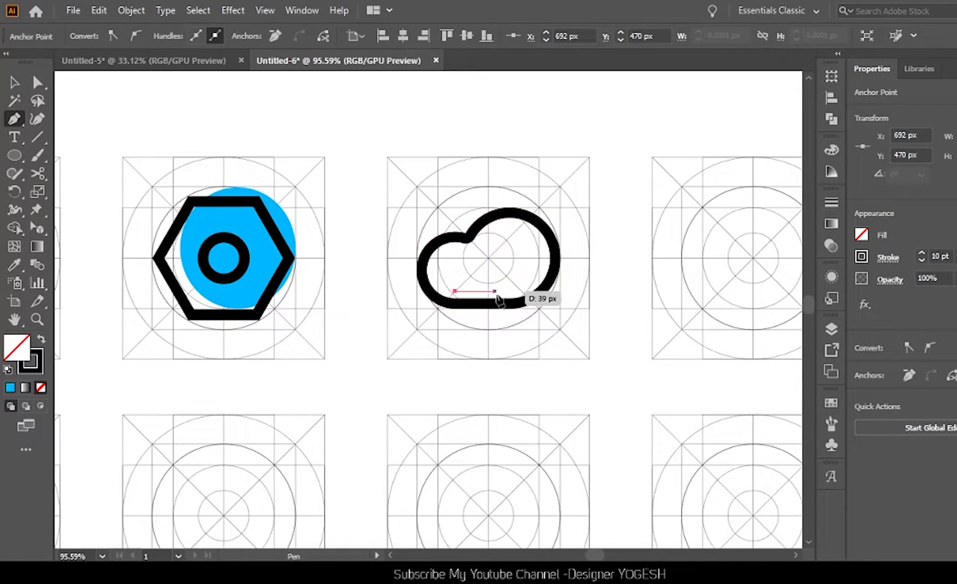
click(525, 292)
key(v)
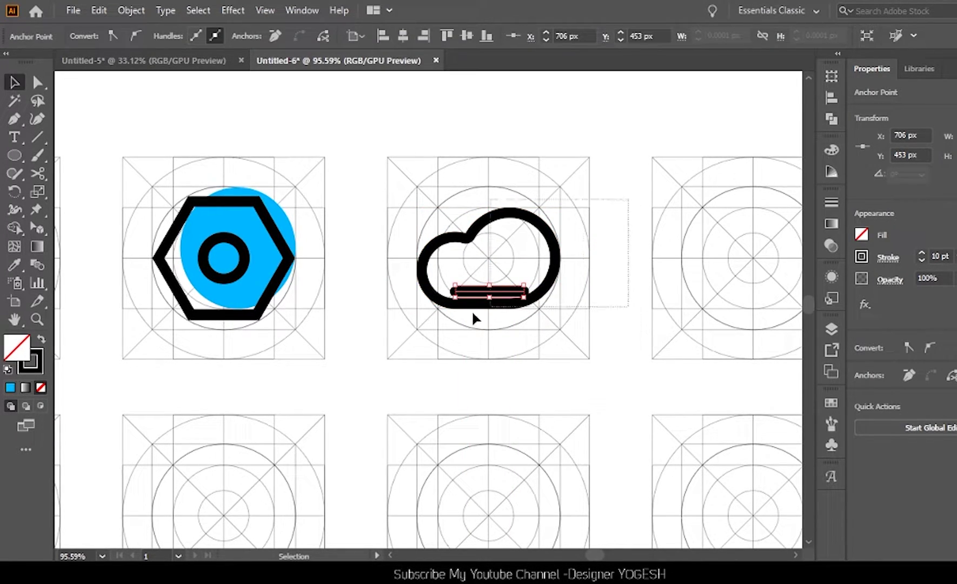
click(473, 307)
click(483, 357)
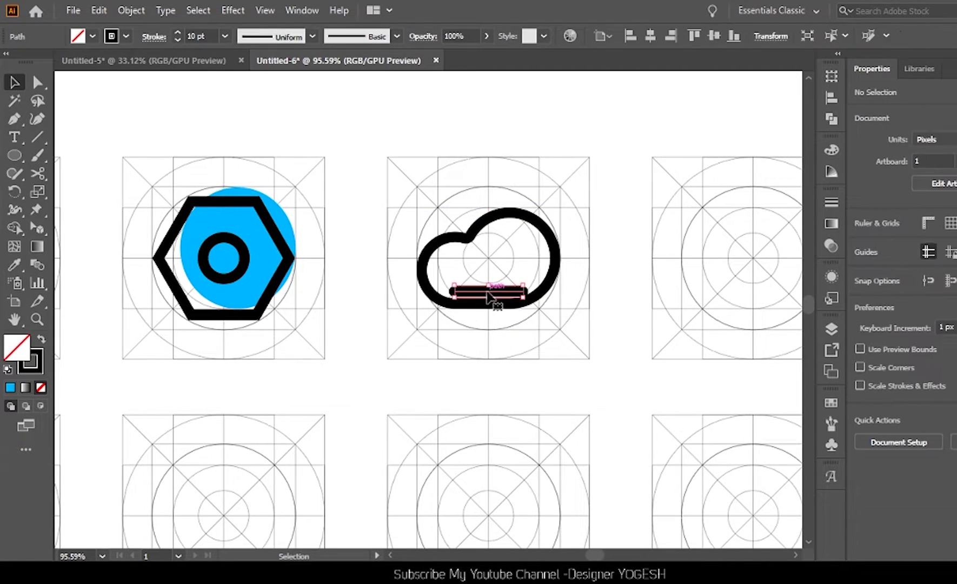
click(489, 292)
key(shift+Up)
key(shift+Up)
key(shift+Down)
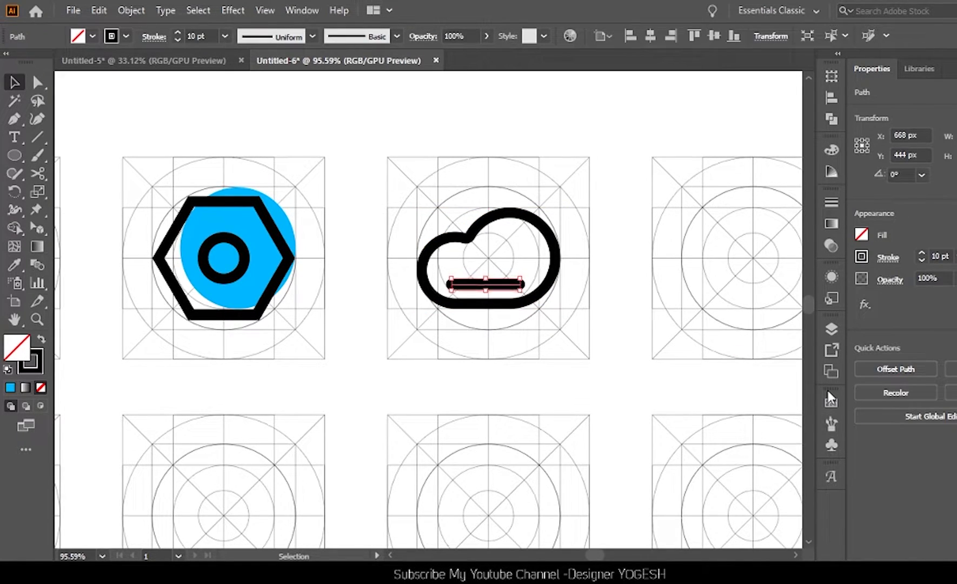
Copy the blue accent circle onto the cloud icon.
click(252, 244)
drag(252, 243, 517, 242)
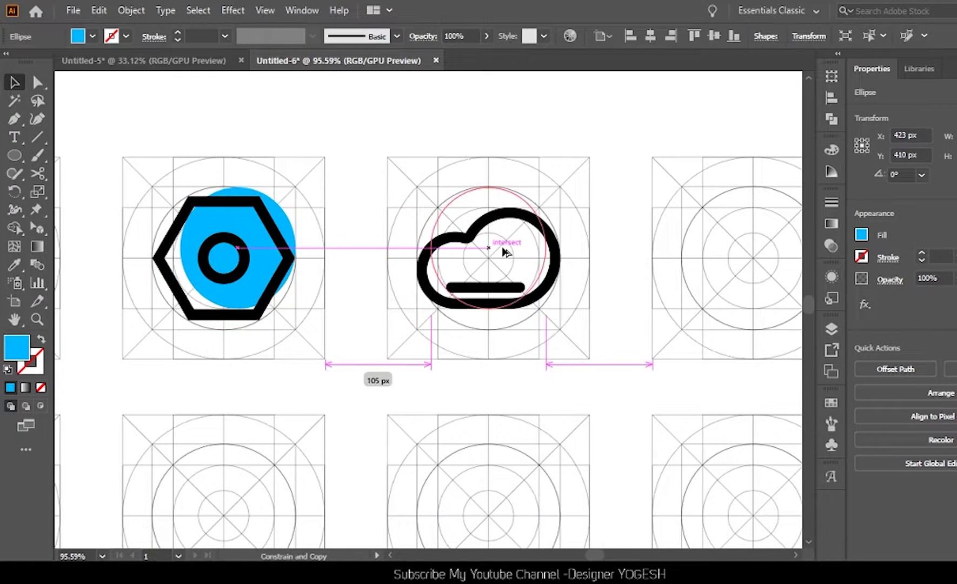
click(654, 368)
mouse_move(655, 367)
mouse_down()
mouse_move(581, 345)
mouse_move(445, 347)
mouse_up()
Draw the camera body rectangle with the black 10 pt outline.
key(l)
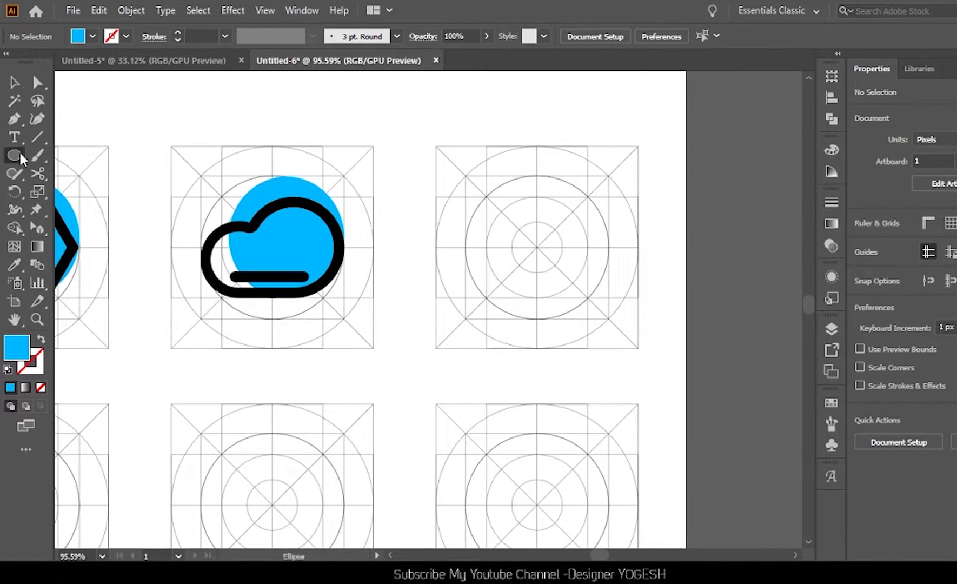
drag(465, 196, 610, 297)
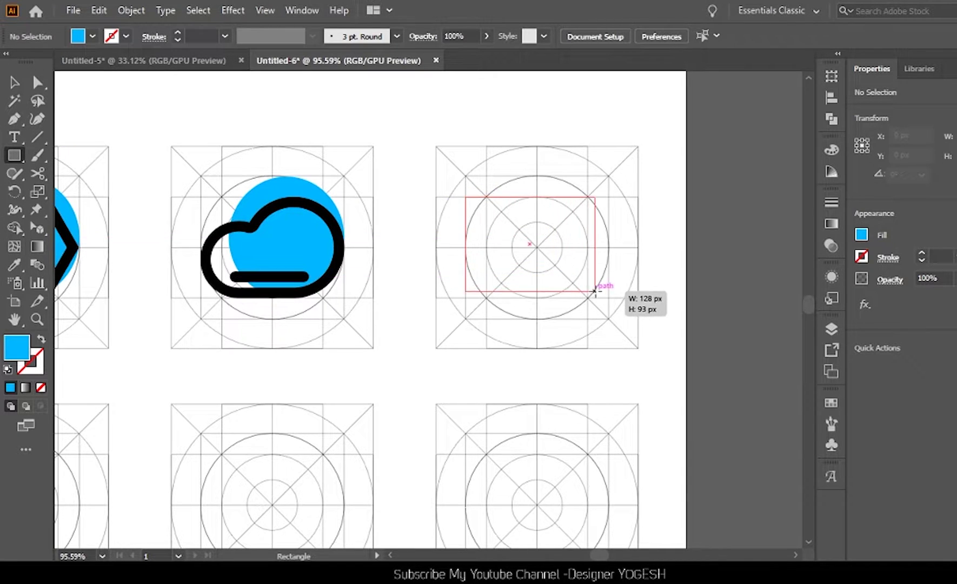
key(i)
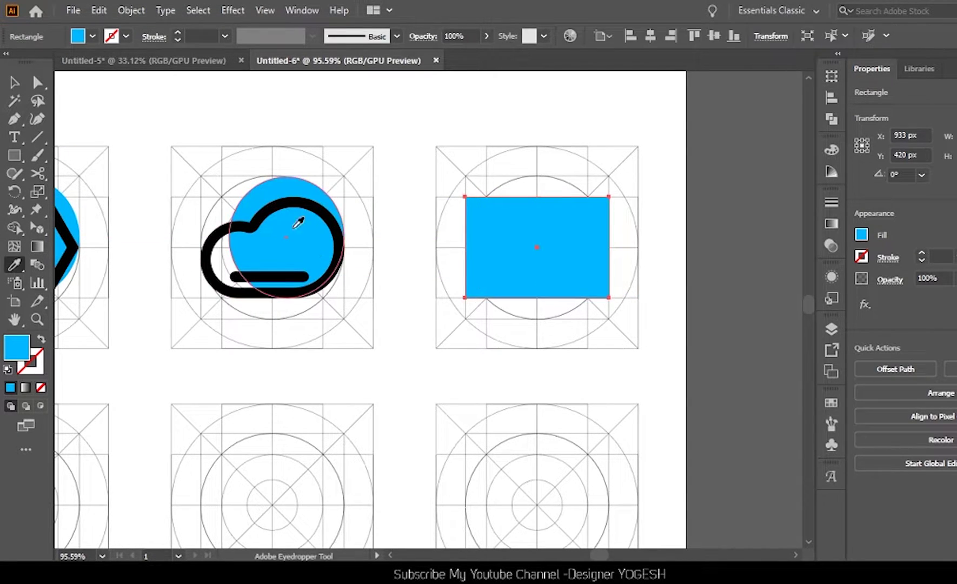
click(333, 217)
key(v)
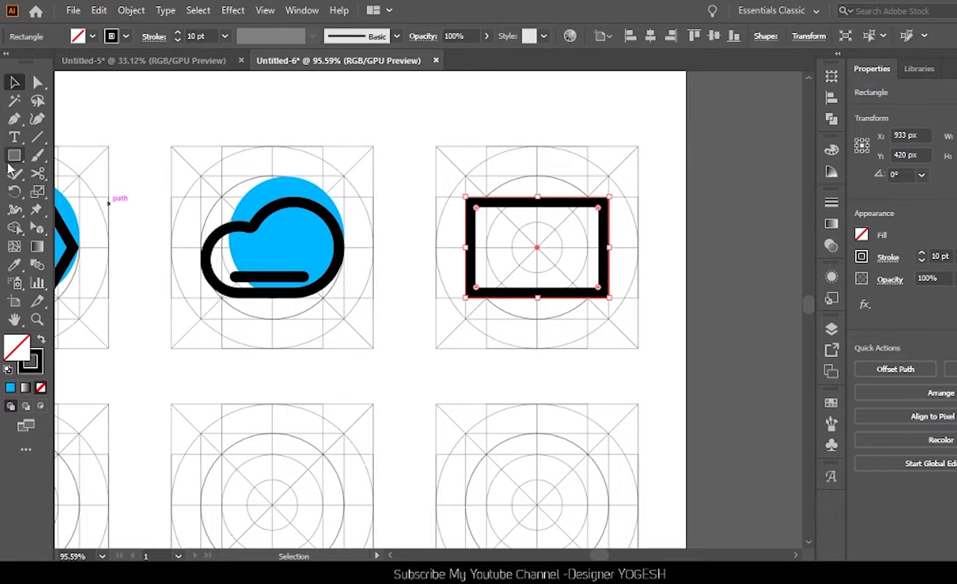
Draw the lens circle inside the camera rectangle.
click(14, 155)
drag(537, 247, 553, 263)
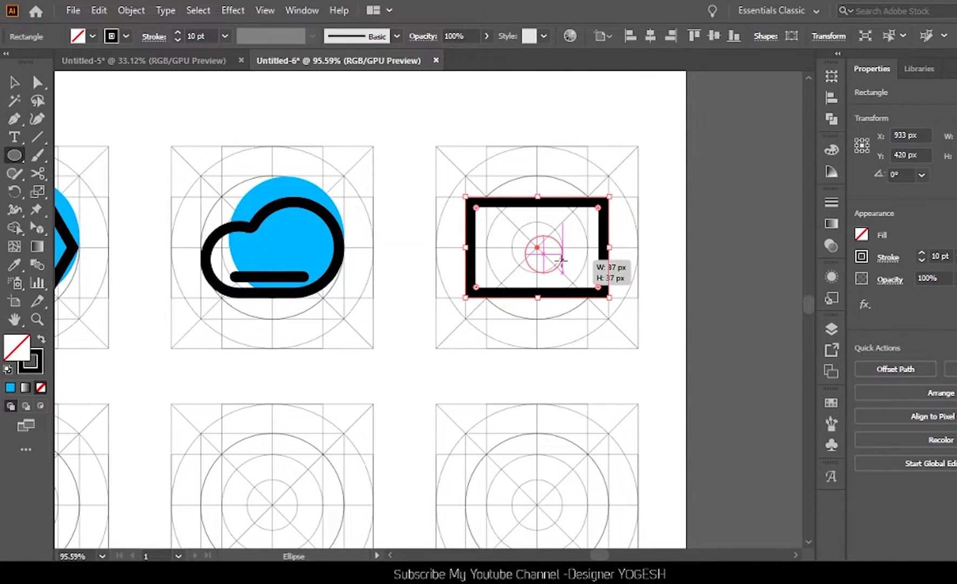
key(ctrl+z)
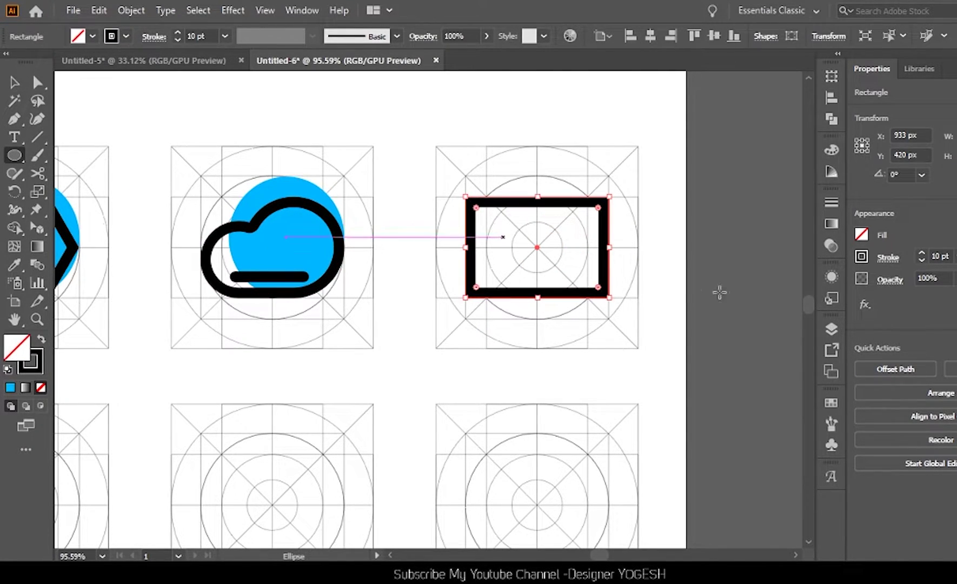
key(ctrl+shift+z)
key(v)
key(Delete)
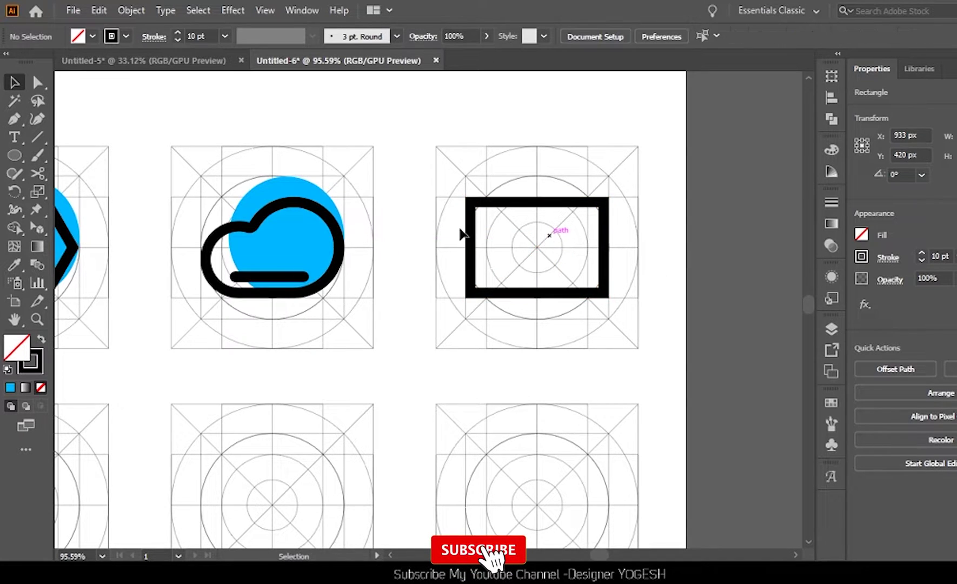
key(l)
drag(542, 249, 590, 296)
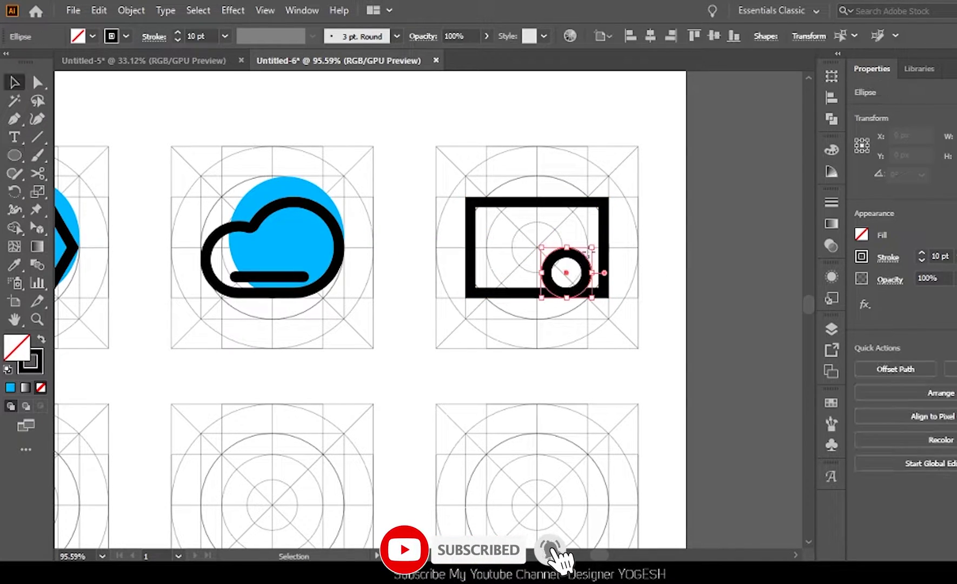
key(v)
Centre the lens horizontally and vertically on the rectangle as key object.
shift+click(553, 200)
click(551, 202)
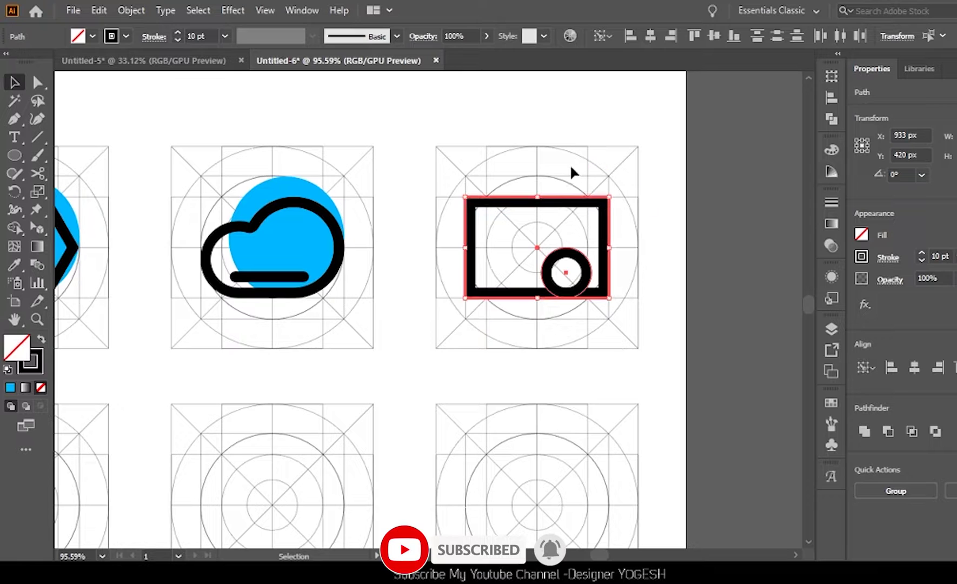
click(914, 368)
click(713, 35)
click(666, 269)
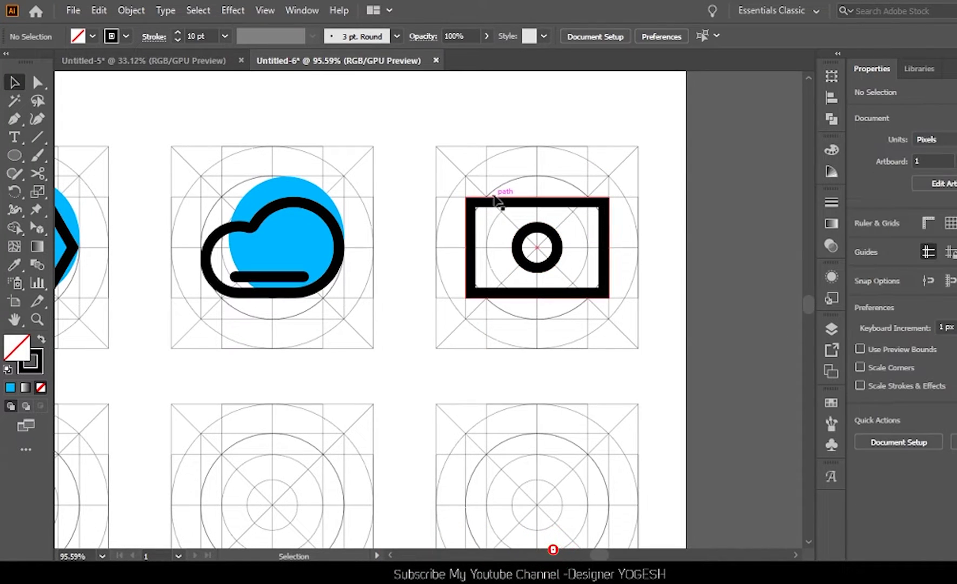
Draw a short top bar above the camera body's left side.
key(p)
click(465, 190)
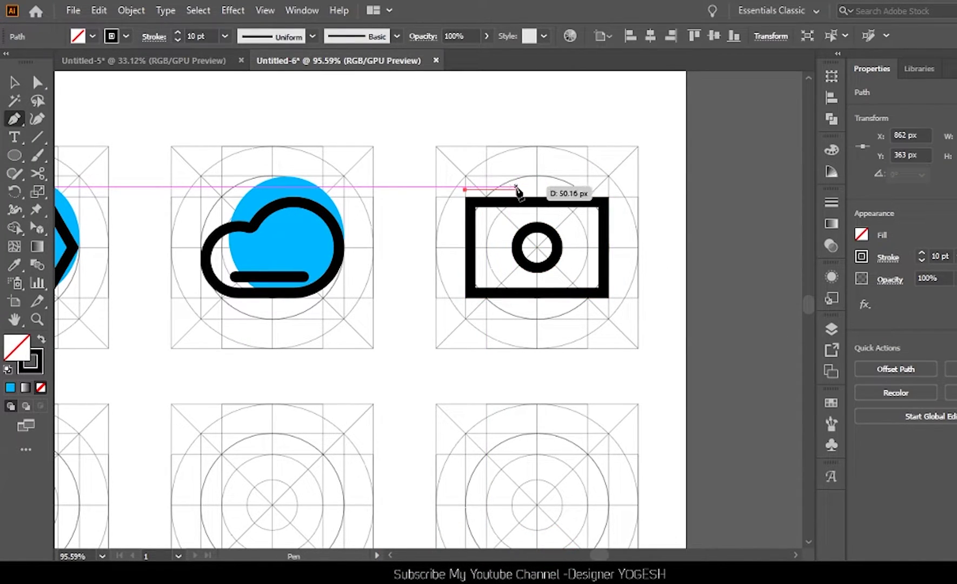
click(518, 190)
key(ctrl)
drag(530, 188, 518, 189)
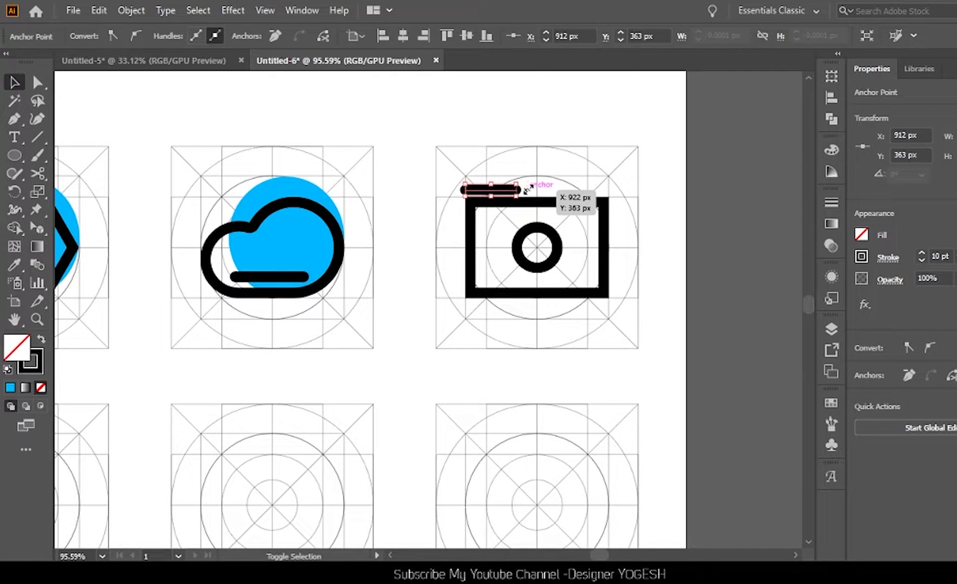
click(479, 167)
key(a)
click(466, 190)
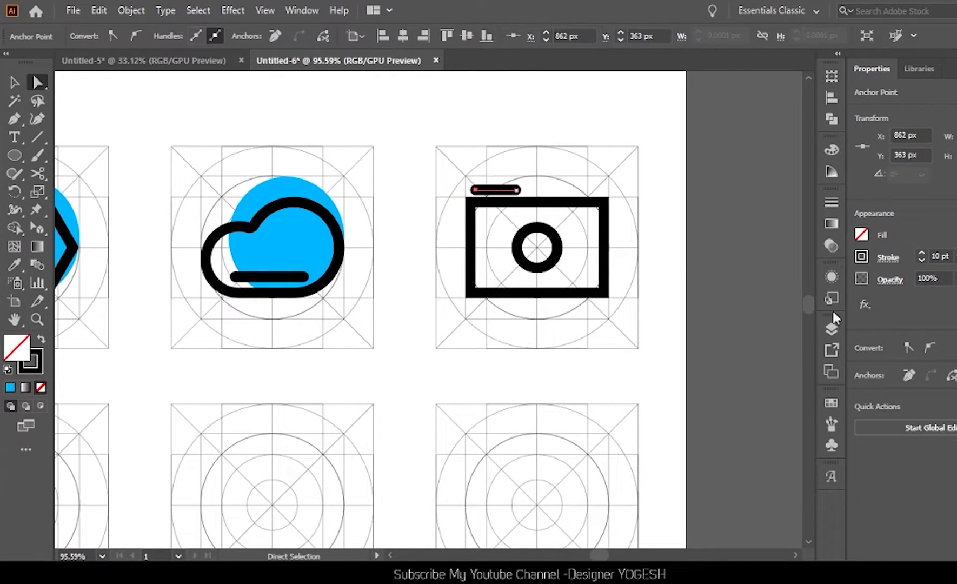
key(v)
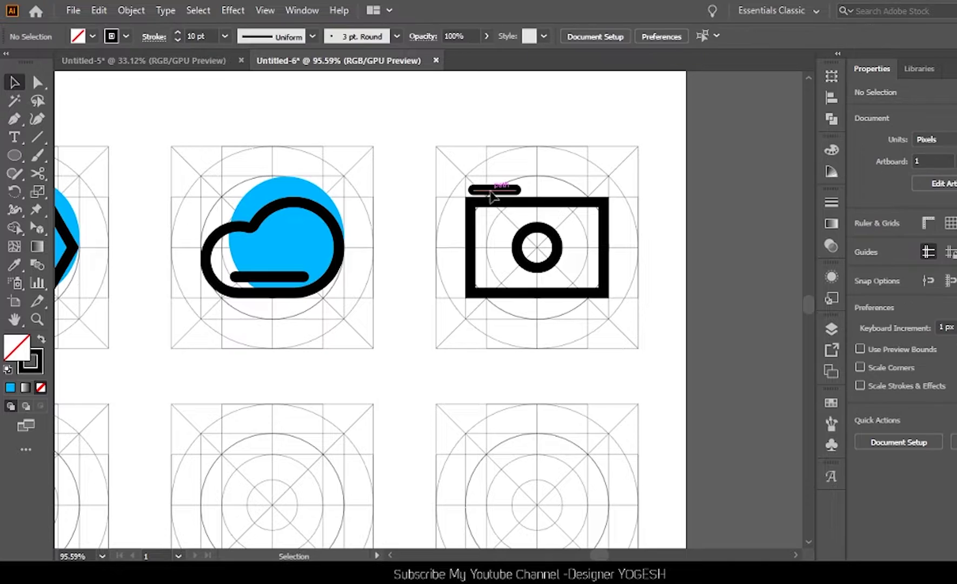
click(650, 233)
Copy the blue accent circle onto the camera and send it to the back.
mouse_move(310, 257)
mouse_down()
mouse_move(560, 262)
mouse_move(551, 263)
mouse_up()
key(ctrl+shift+bracketleft)
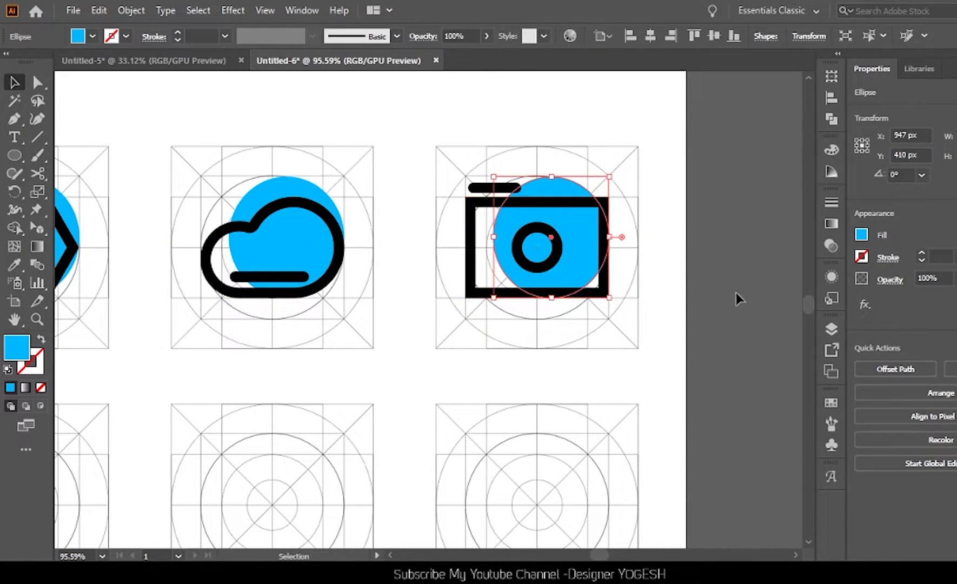
click(737, 297)
Round the camera body rectangle's corners to 10 px.
key(a)
click(599, 292)
click(652, 35)
text(10)
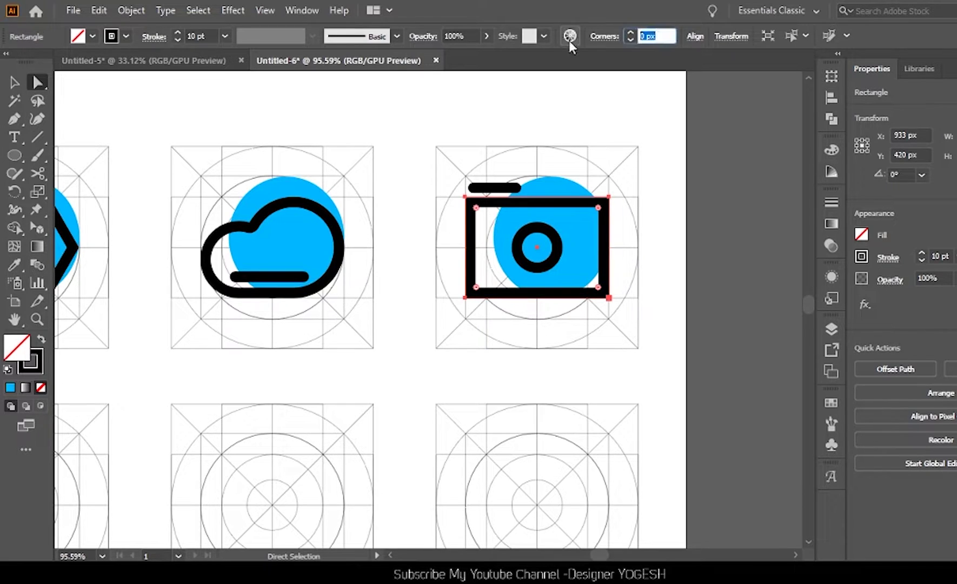
key(Return)
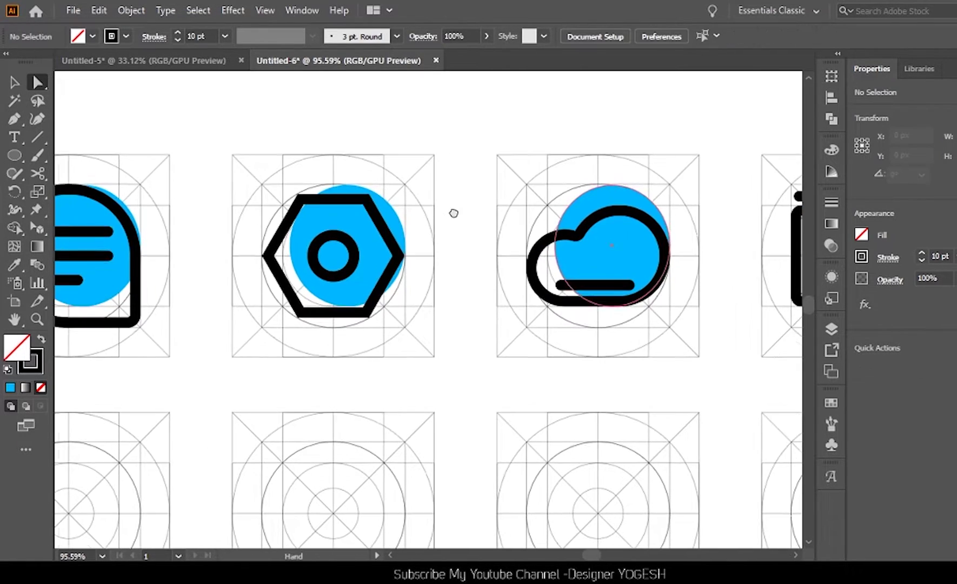
Round all corners of the nut's hexagon to 10 px.
key(a)
click(403, 262)
text(10)
key(Return)
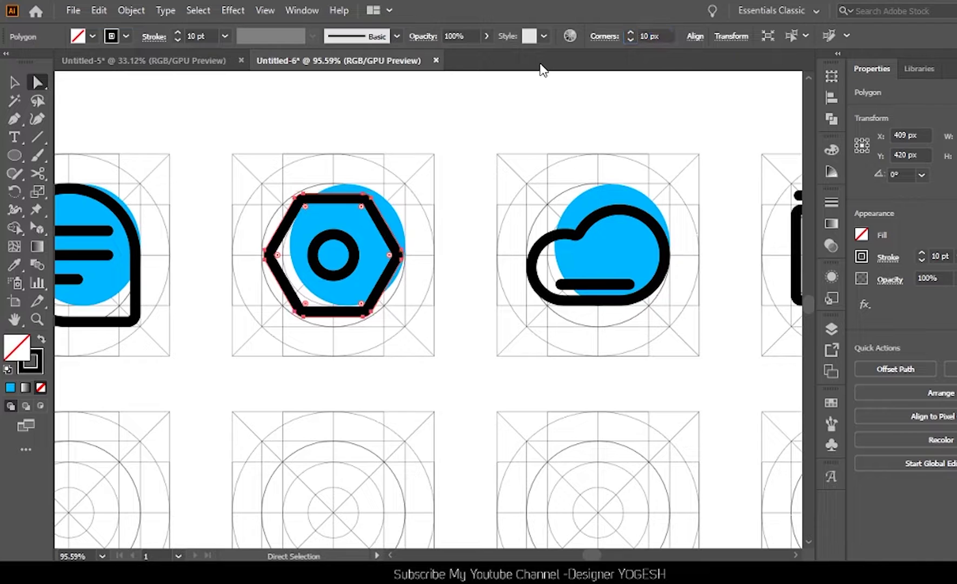
Give the chat bubble's pointed bottom-right corner a 10 px radius.
scroll(314, 222, left, 5)
drag(337, 308, 282, 364)
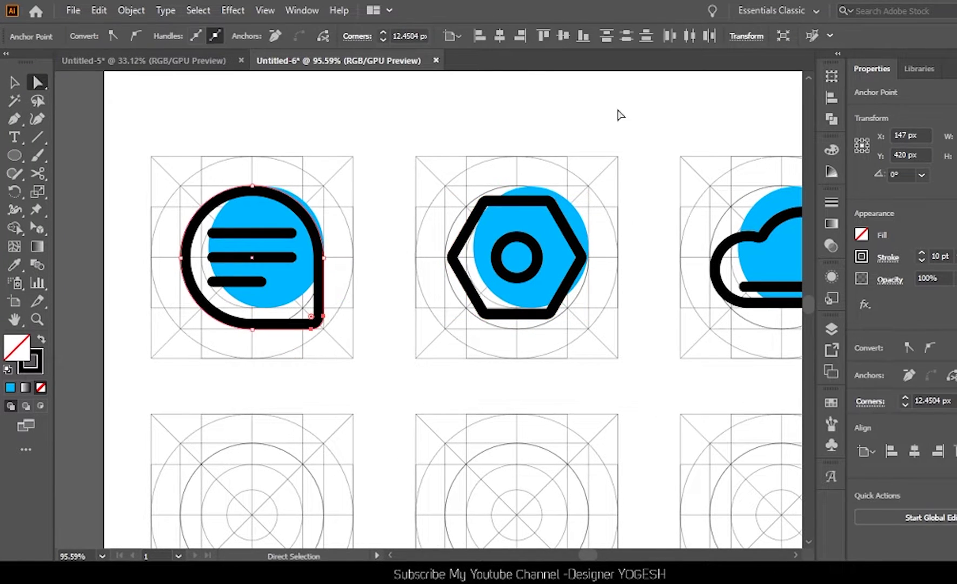
text(10)
key(Return)
click(14, 82)
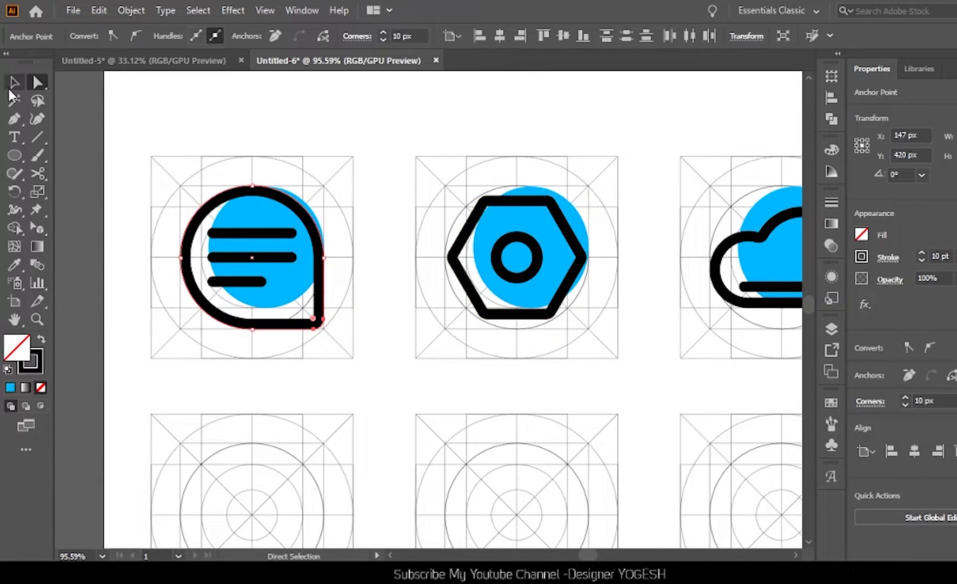
click(427, 140)
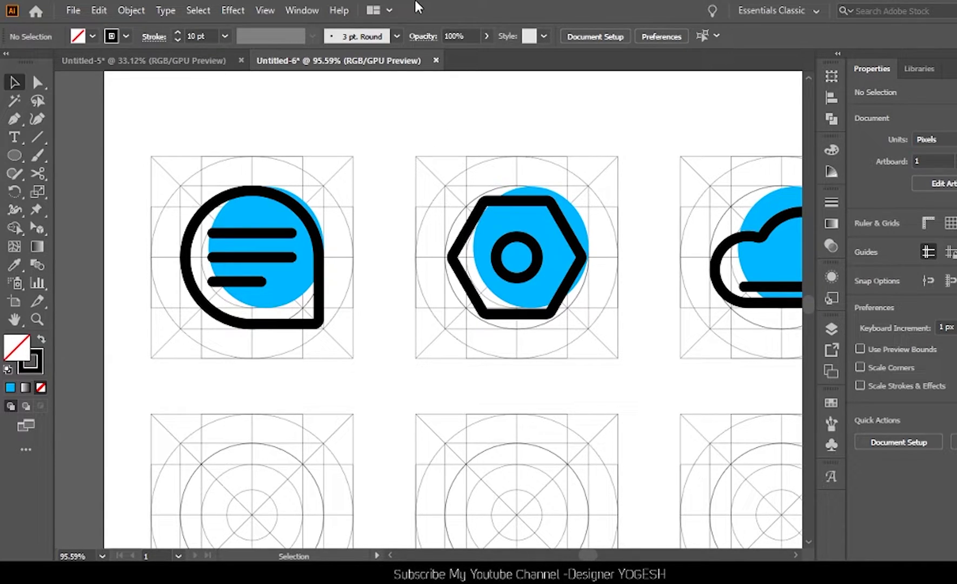
Draw the envelope body rectangle in the fifth grid and round its corners to 10 px.
scroll(419, 401, down, 5)
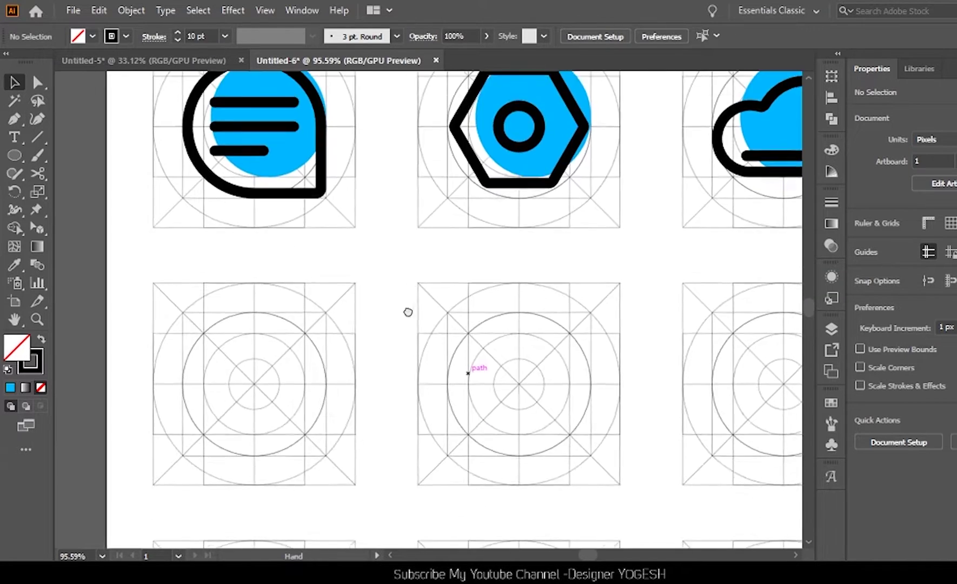
scroll(217, 320, right, 1)
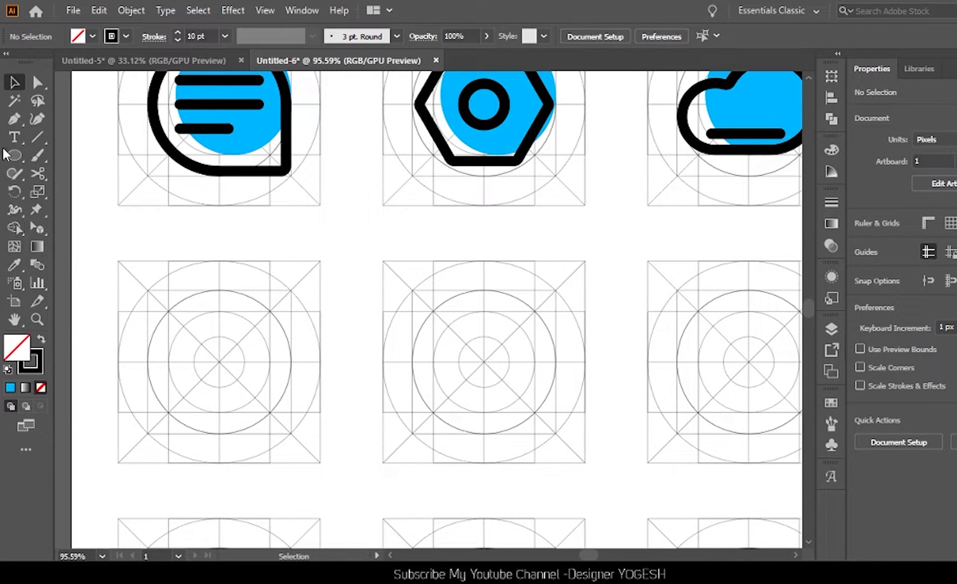
click(14, 156)
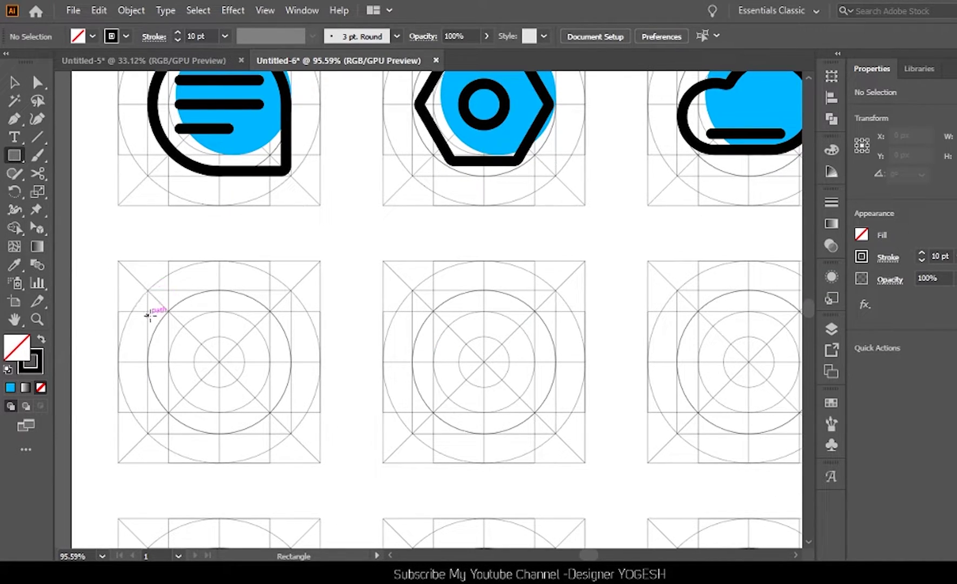
drag(147, 311, 291, 411)
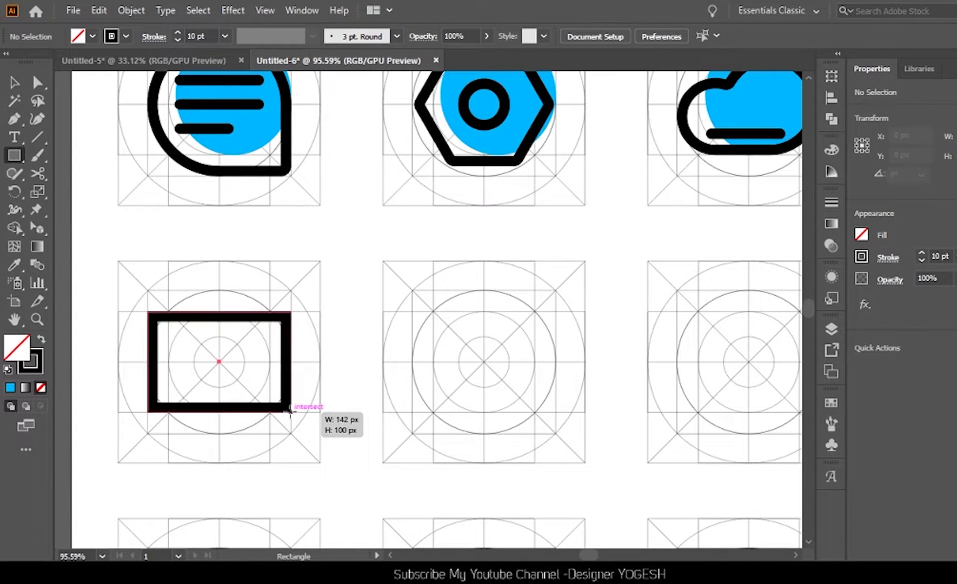
key(a)
click(663, 36)
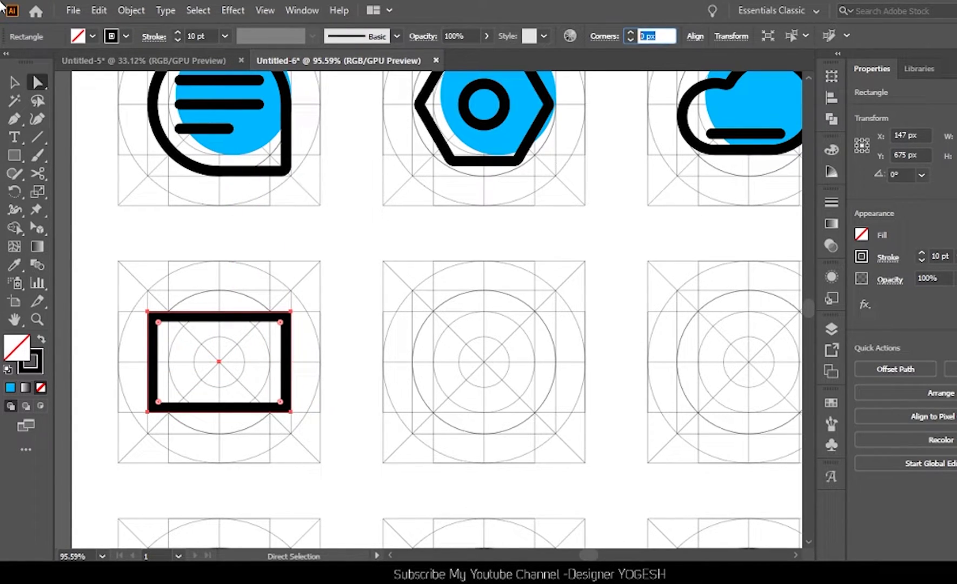
key(Up)
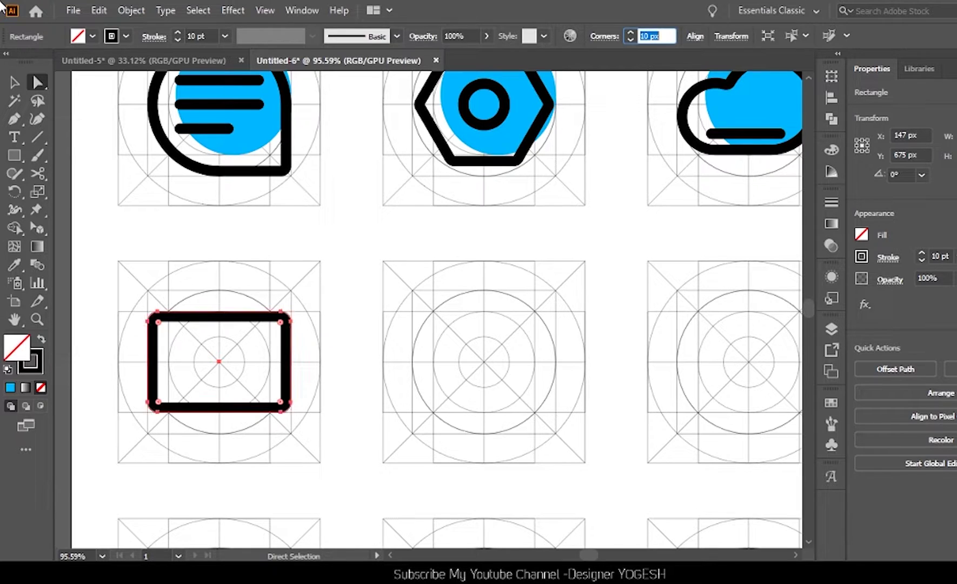
click(359, 338)
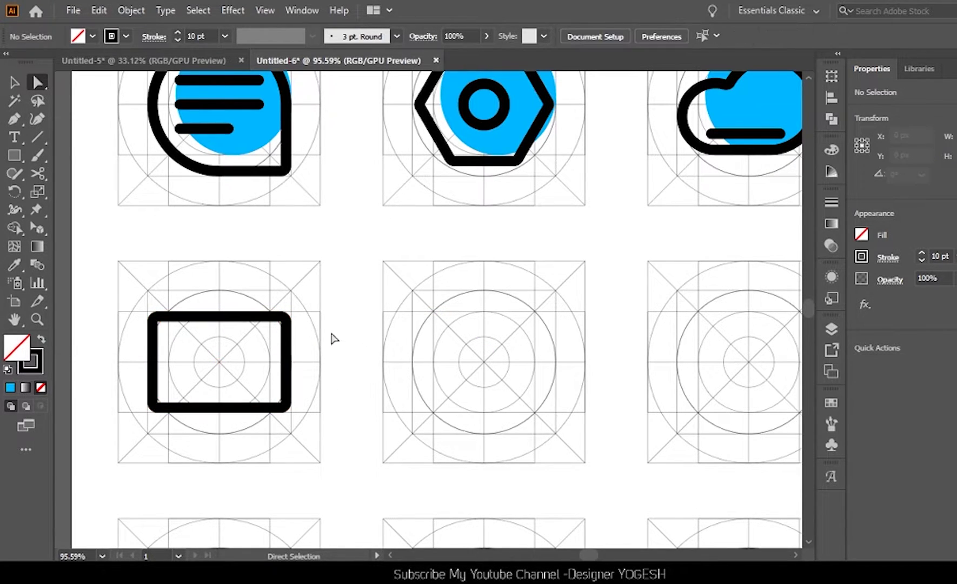
Draw a V-shaped flap from the body's top-left, down to centre, up to top-right.
key(p)
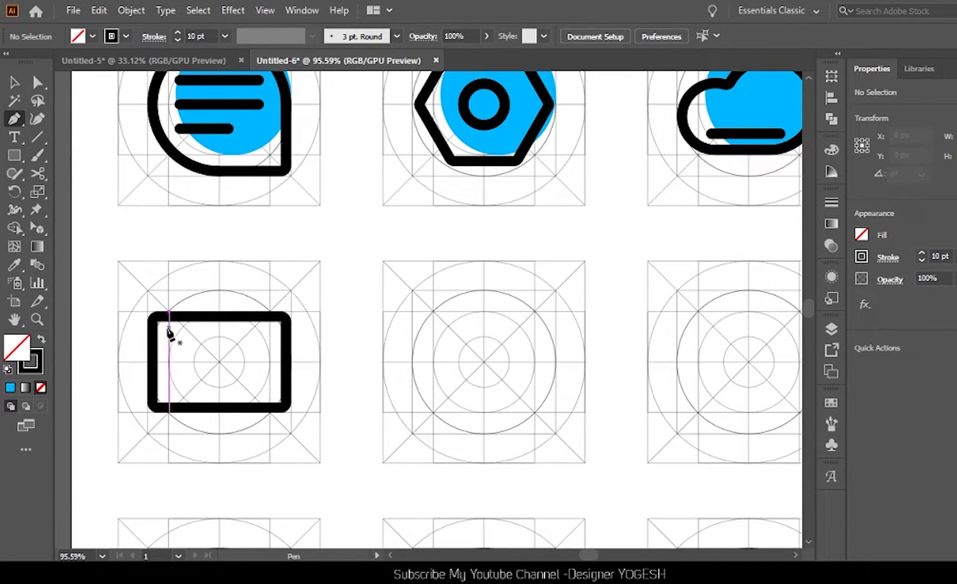
click(161, 328)
click(219, 362)
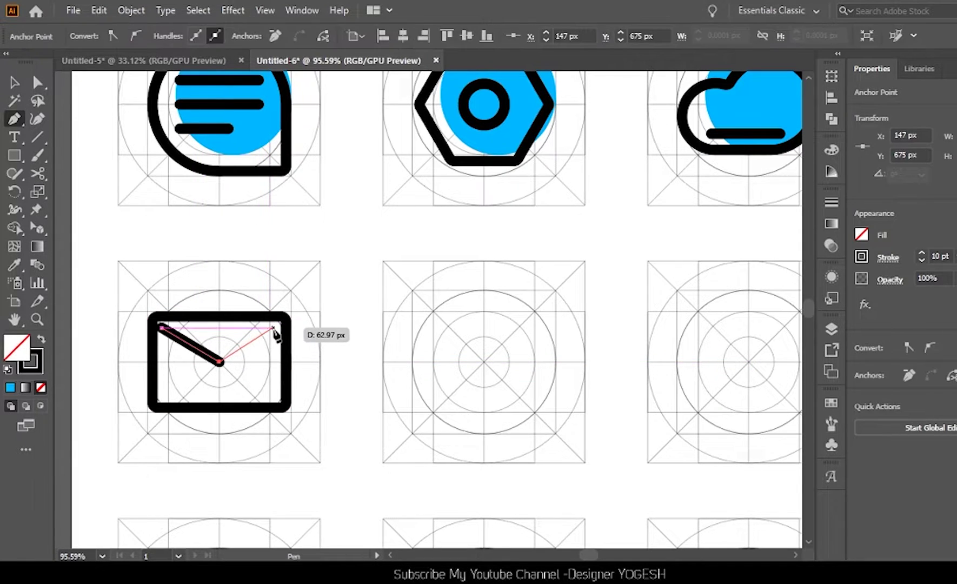
click(273, 328)
key(a)
Adjust the flap's end points and width so the V fits the envelope body.
drag(273, 327, 269, 329)
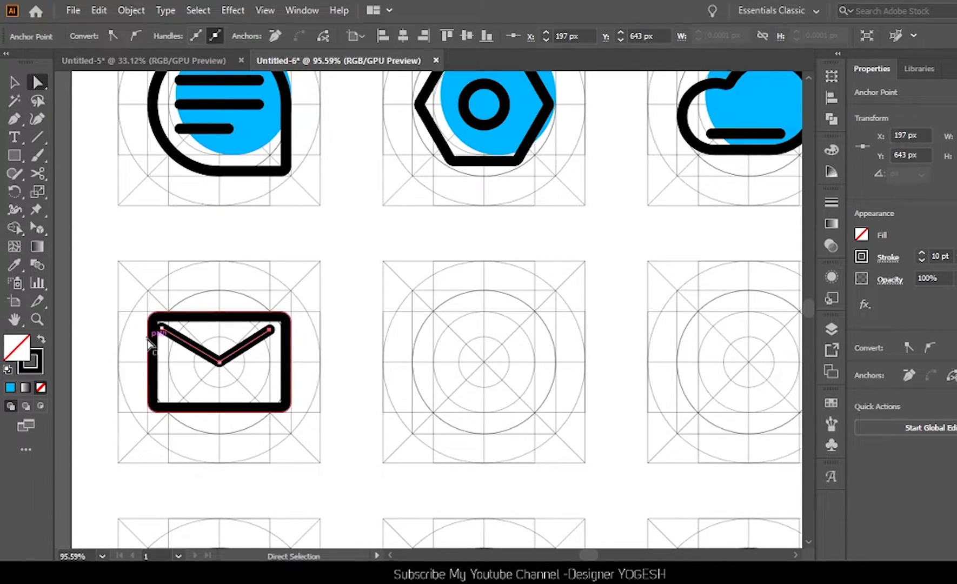
drag(163, 329, 166, 330)
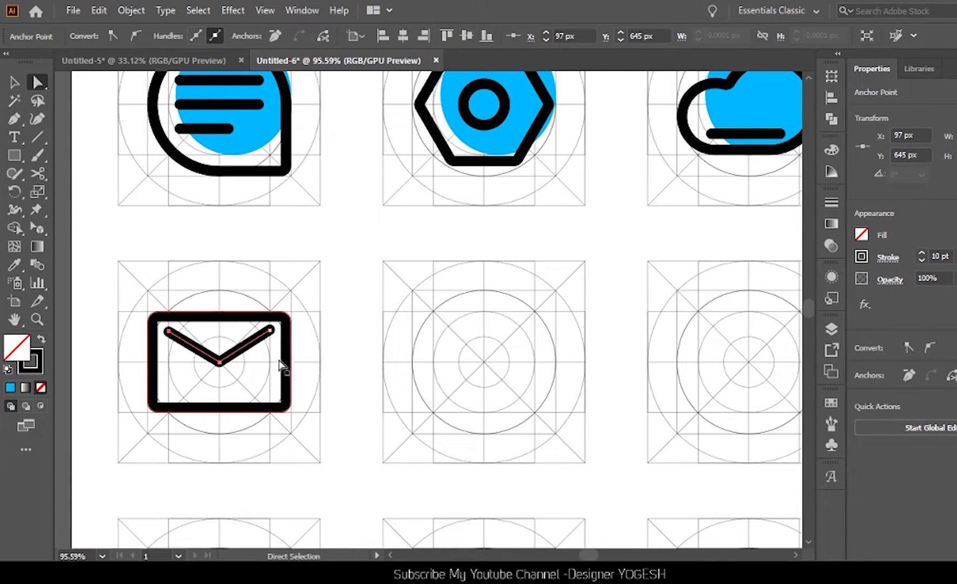
click(270, 329)
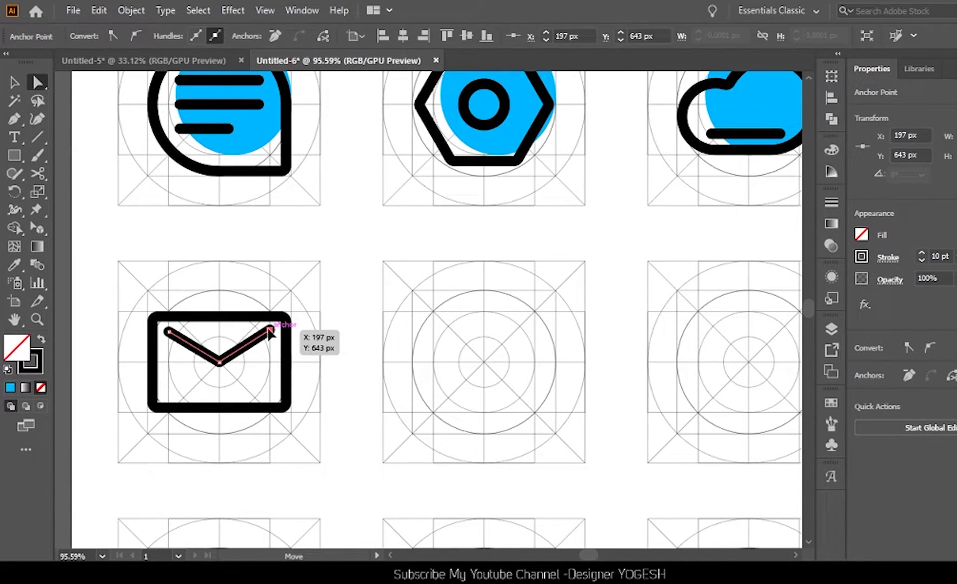
drag(269, 331, 255, 327)
drag(172, 333, 184, 328)
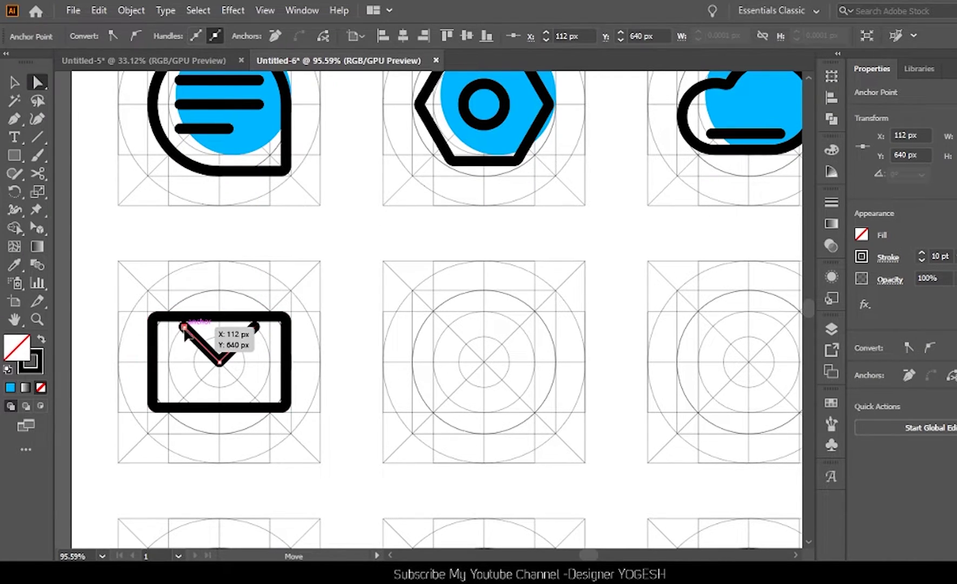
drag(255, 326, 249, 331)
key(c)
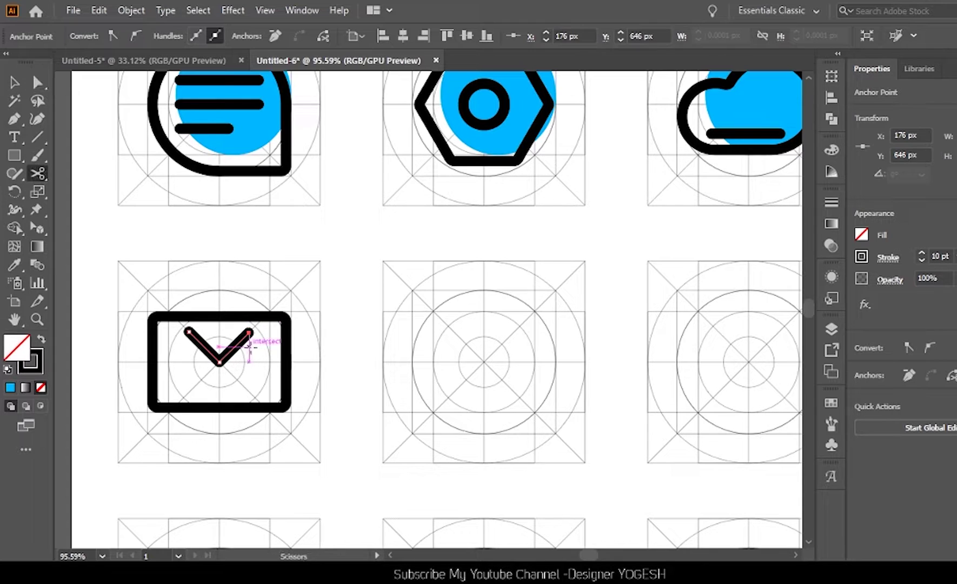
key(v)
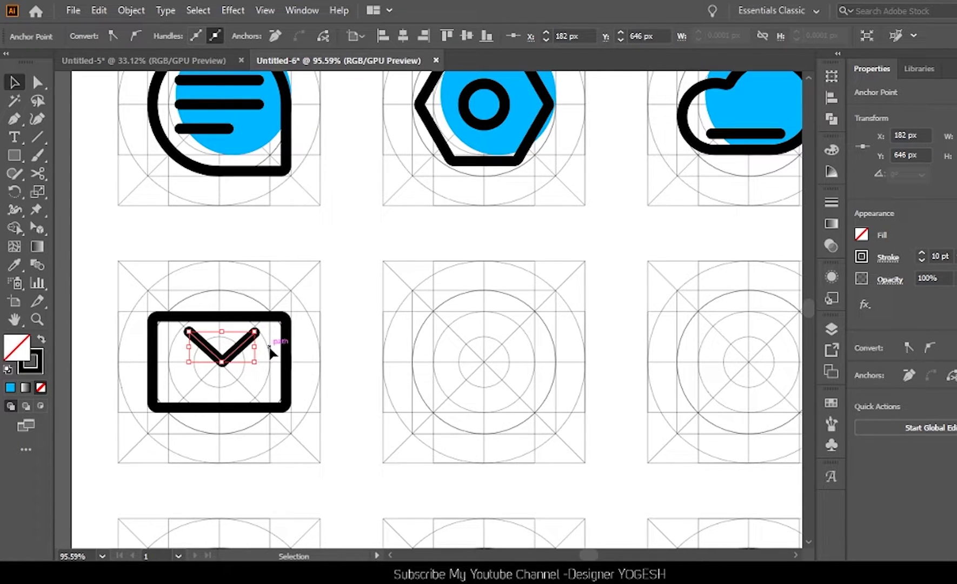
drag(255, 346, 261, 346)
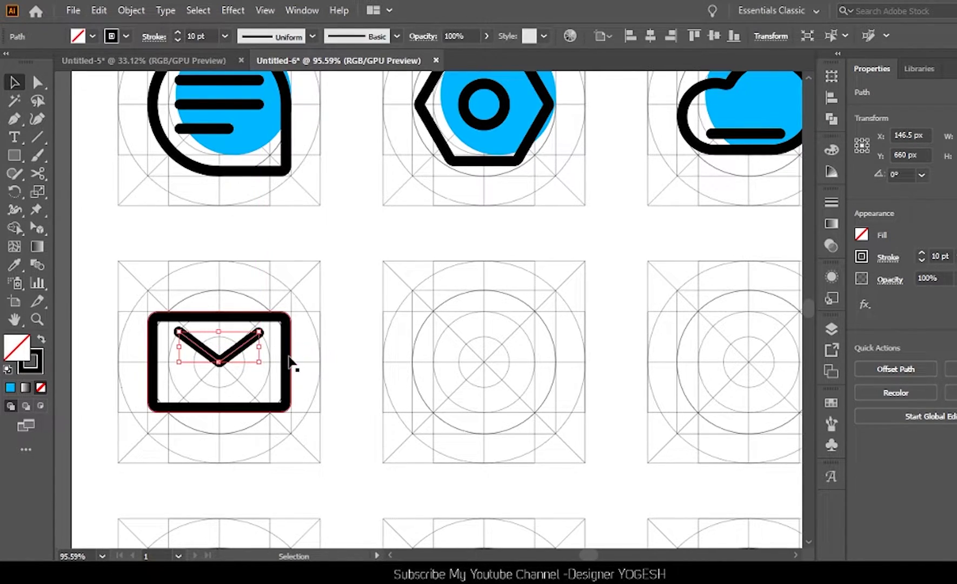
Copy the chat icon's blue accent circle down into the envelope grid.
drag(267, 128, 300, 363)
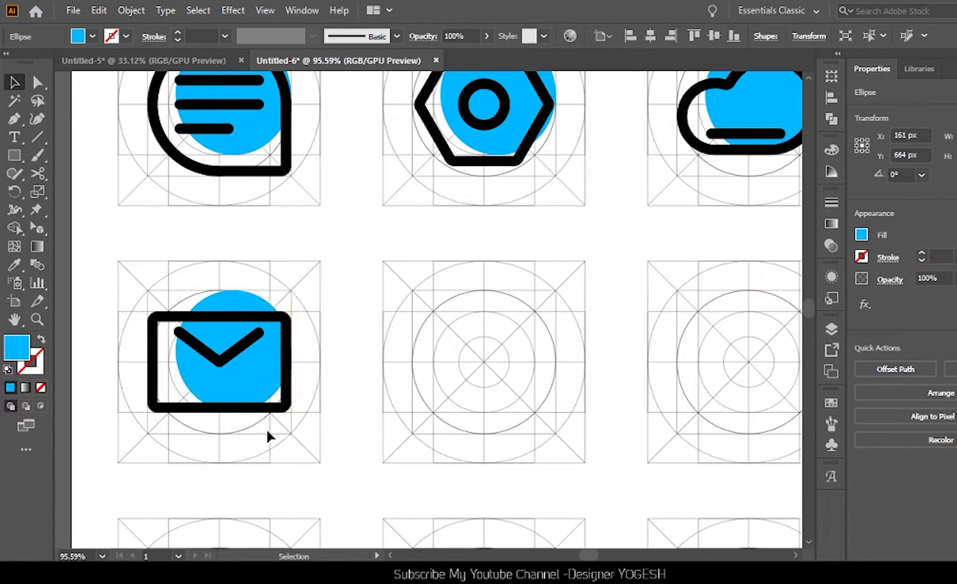
click(267, 427)
drag(507, 401, 338, 399)
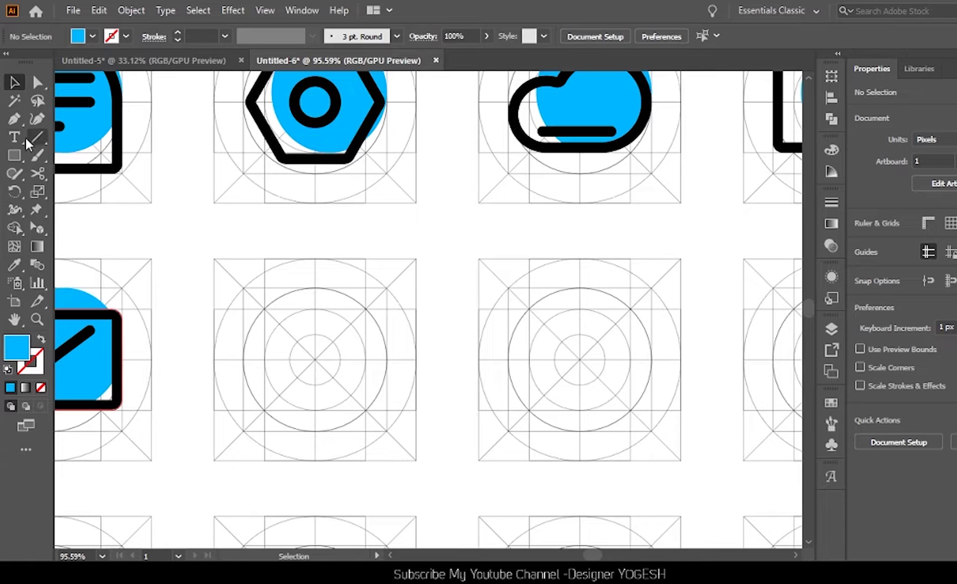
Draw a black-outlined base rectangle for the house in the sixth grid.
click(15, 155)
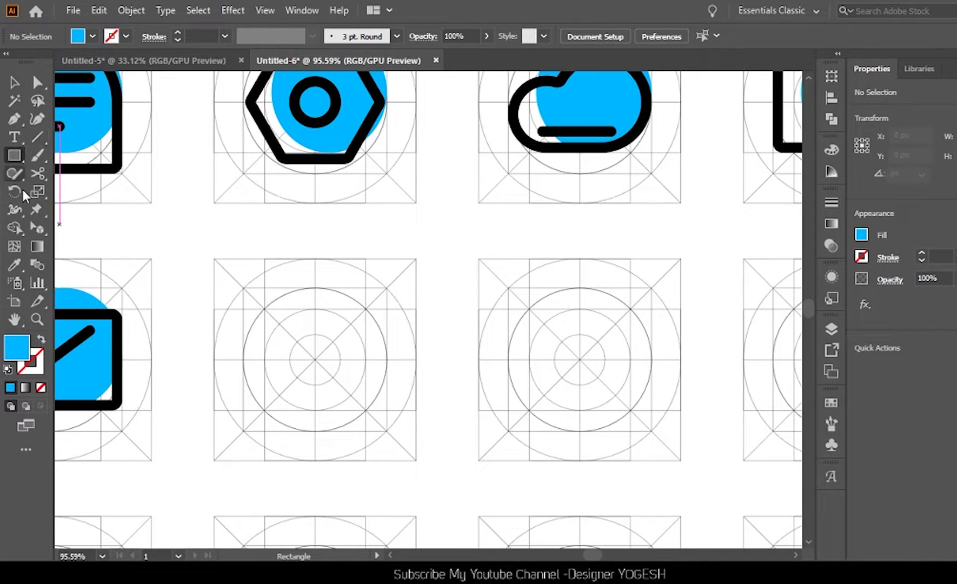
drag(243, 309, 386, 409)
key(i)
click(118, 349)
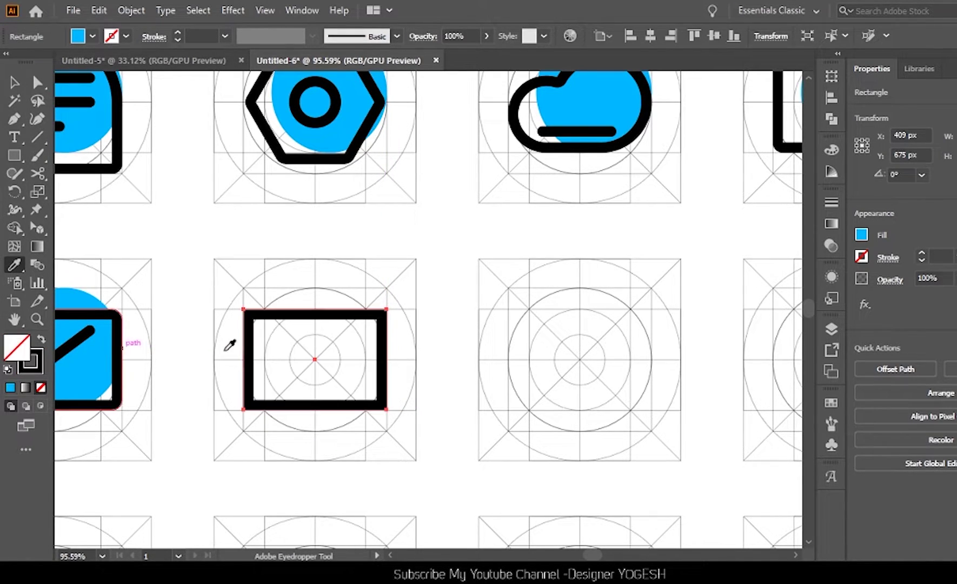
key(v)
drag(243, 359, 244, 357)
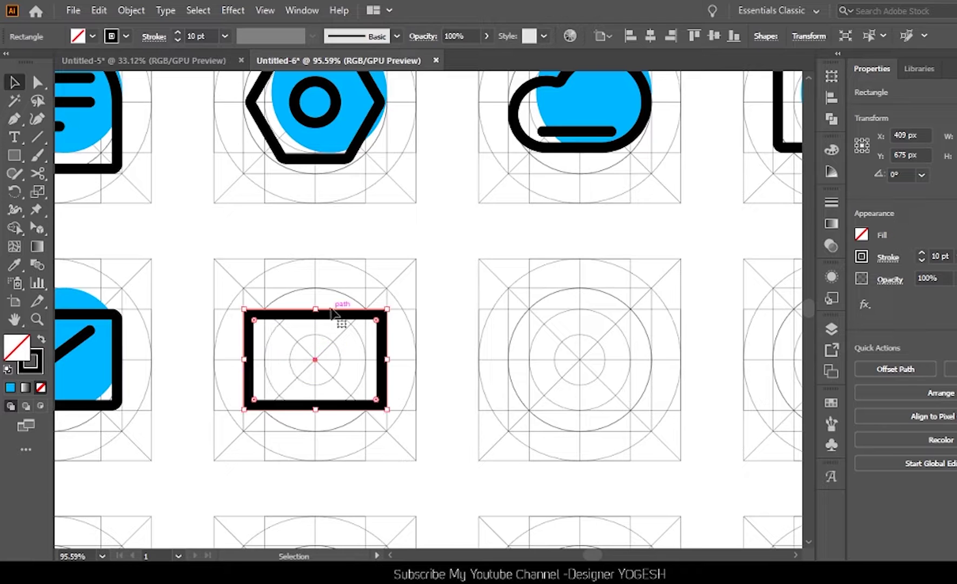
mouse_move(336, 316)
mouse_down()
mouse_move(331, 337)
mouse_move(313, 288)
mouse_up()
Add a top-centre point and raise it into a roof peak, forming the pentagon outline.
key(p)
click(315, 330)
key(a)
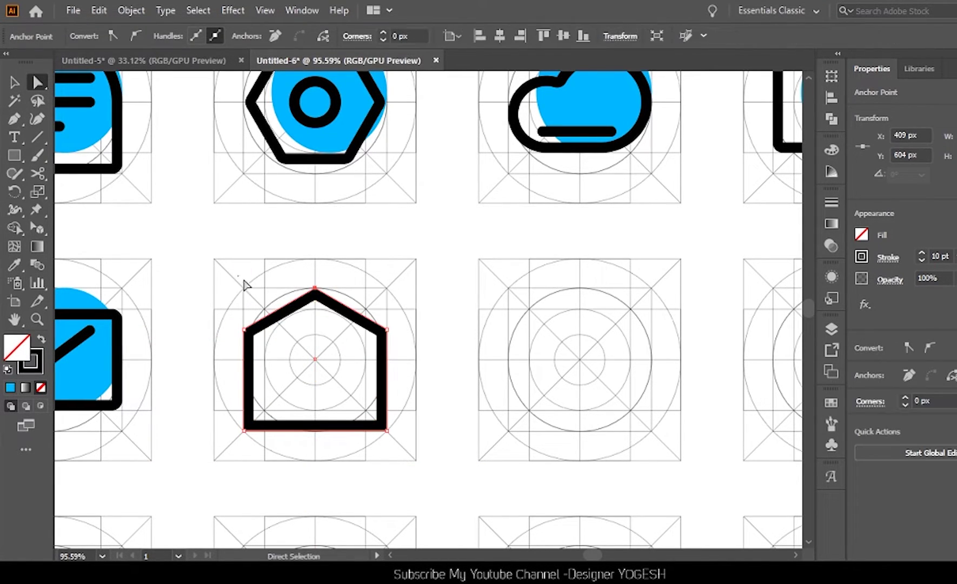
drag(238, 276, 397, 440)
click(655, 35)
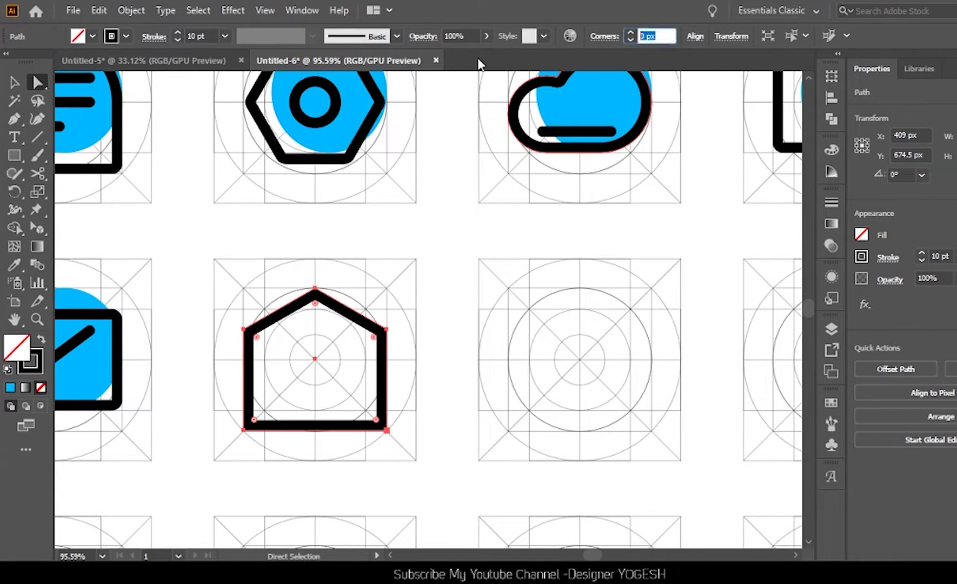
text(10)
key(Return)
key(v)
Draw a horizontal floor bar across the bottom of the house.
key(p)
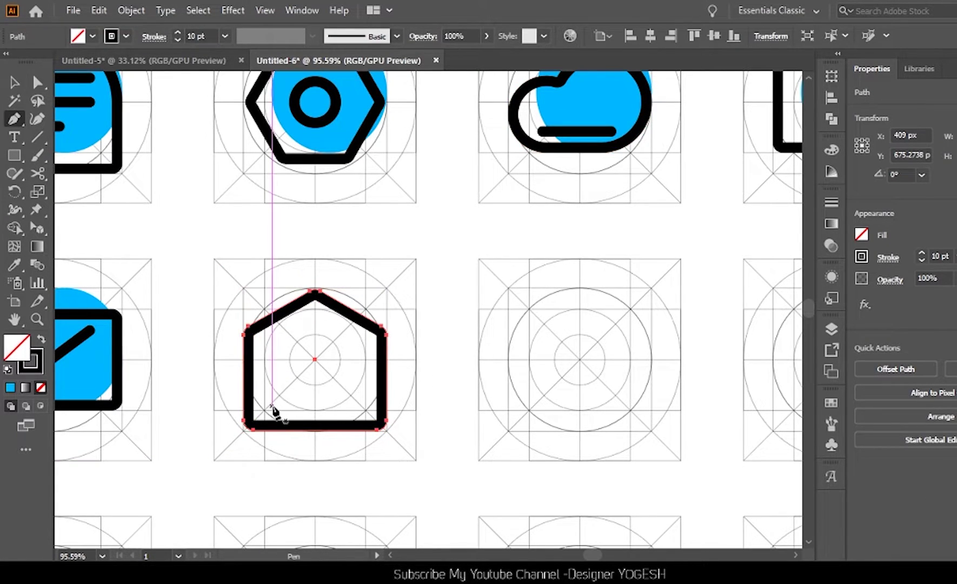
click(264, 409)
click(367, 409)
key(v)
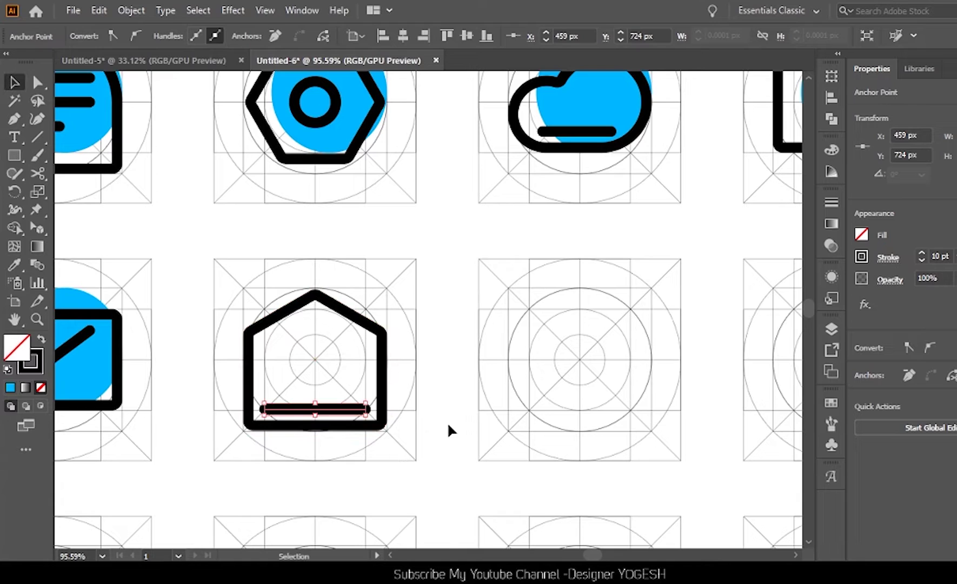
Copy the blue accent circle onto the house icon.
drag(79, 380, 386, 379)
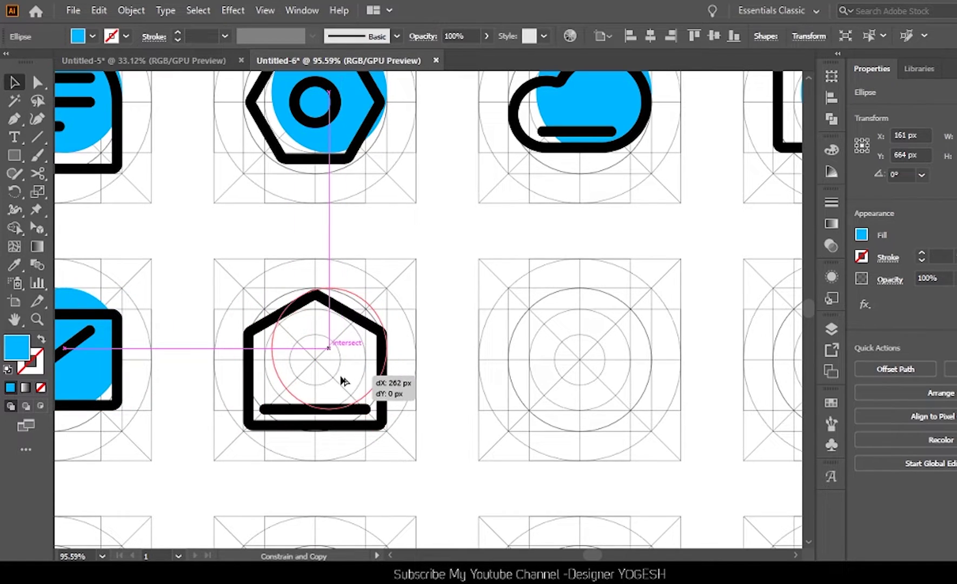
click(429, 427)
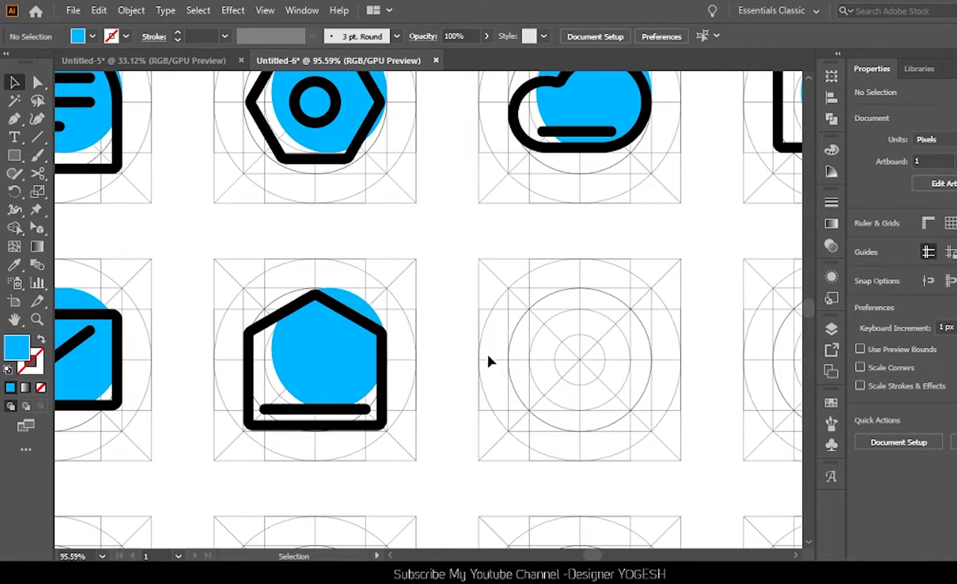
drag(504, 389, 398, 392)
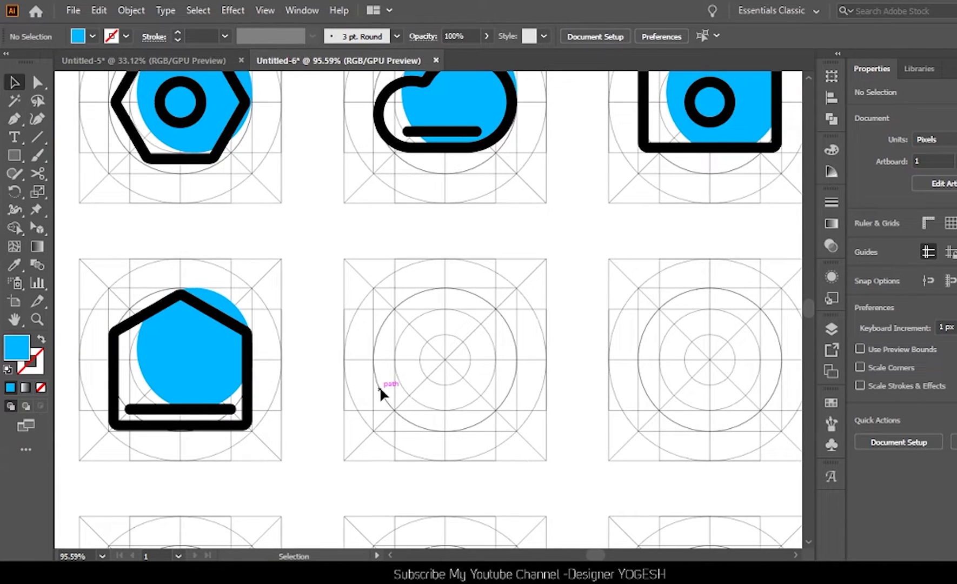
Draw a black-outlined rectangle in the seventh grid and round its top into a bell dome.
click(15, 156)
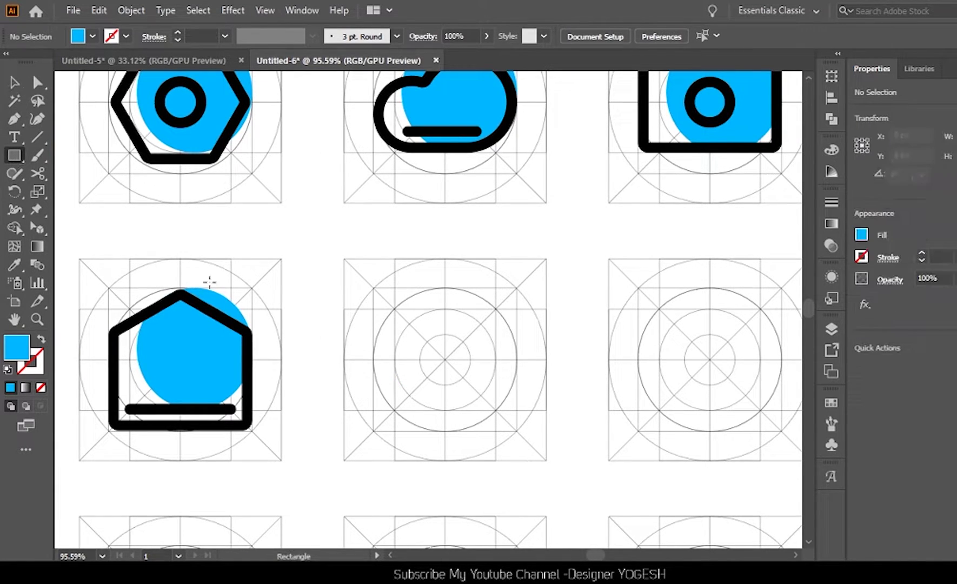
mouse_move(395, 310)
mouse_down()
mouse_move(480, 409)
mouse_move(496, 409)
mouse_up()
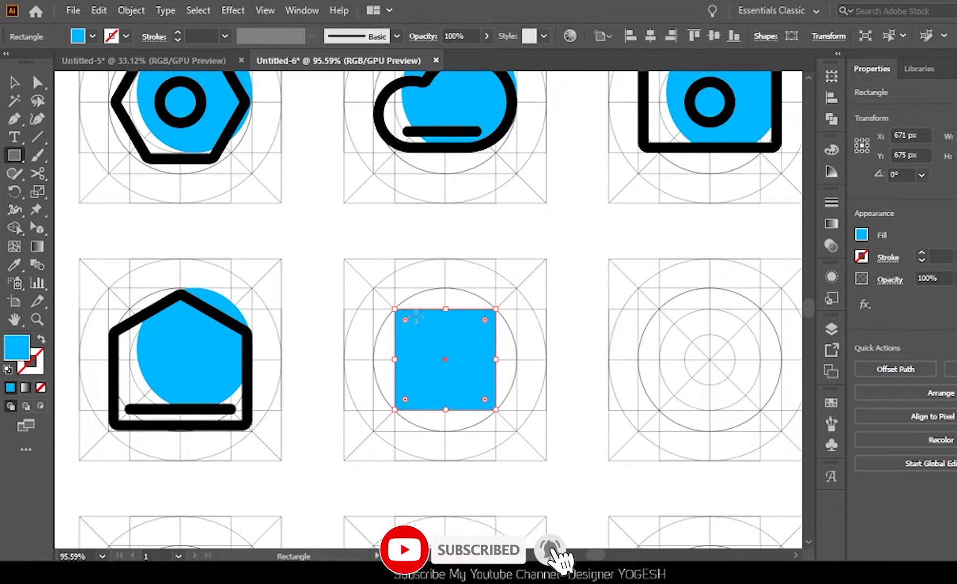
key(i)
click(246, 323)
key(a)
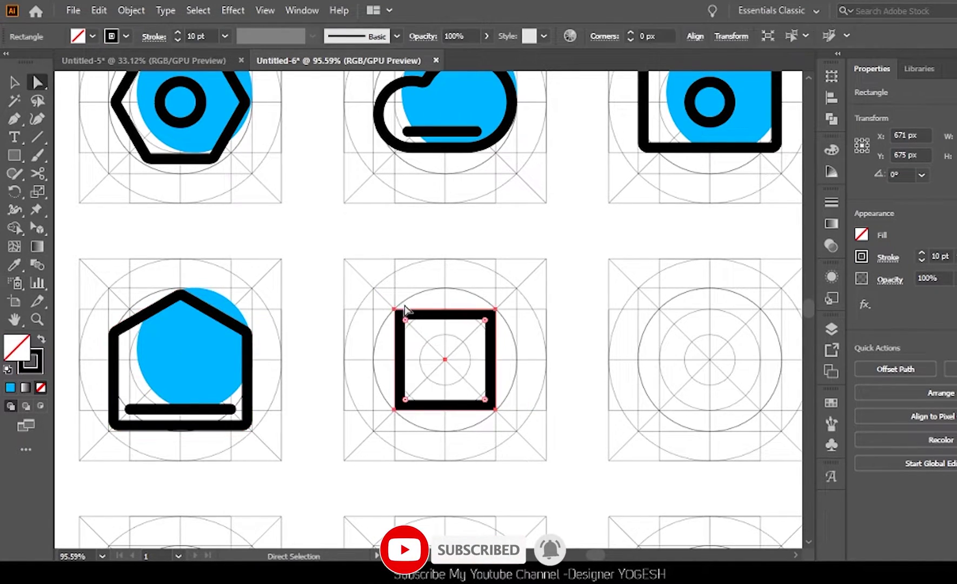
mouse_move(495, 310)
mouse_down()
mouse_move(496, 288)
mouse_move(466, 380)
mouse_up()
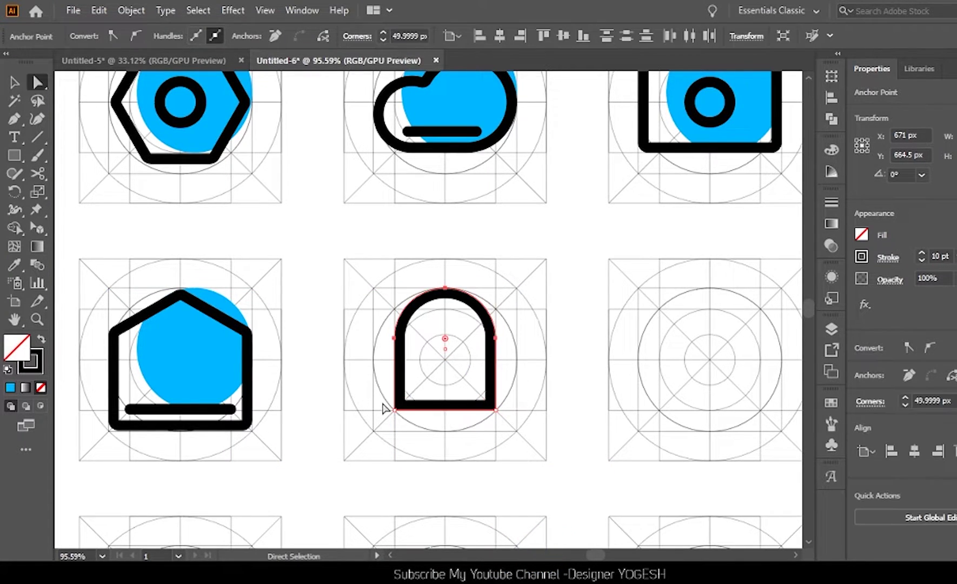
drag(384, 408, 540, 428)
key(shift+Up)
key(shift+Up)
key(shift+Up)
key(shift+Up)
Draw a straight base line under the bell's dome.
key(p)
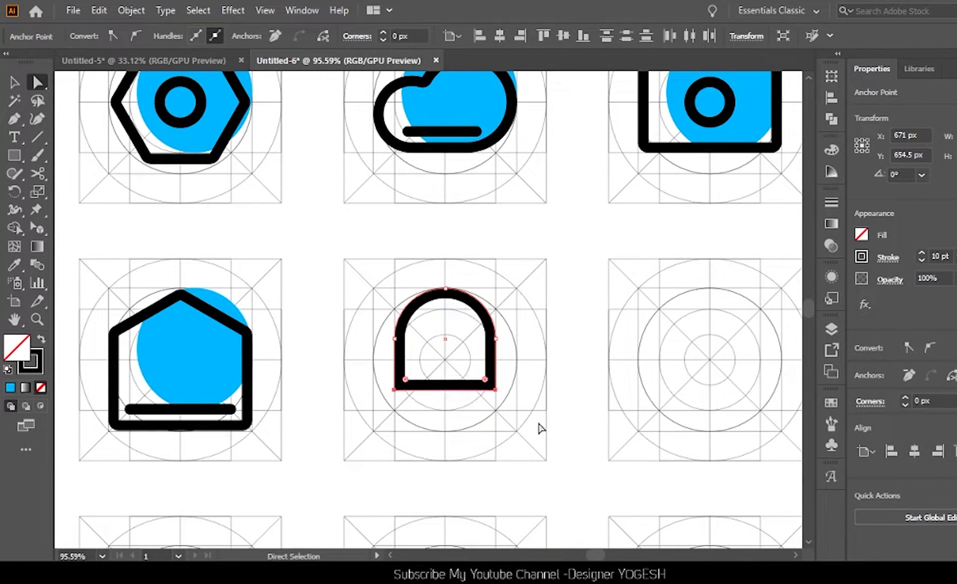
click(505, 400)
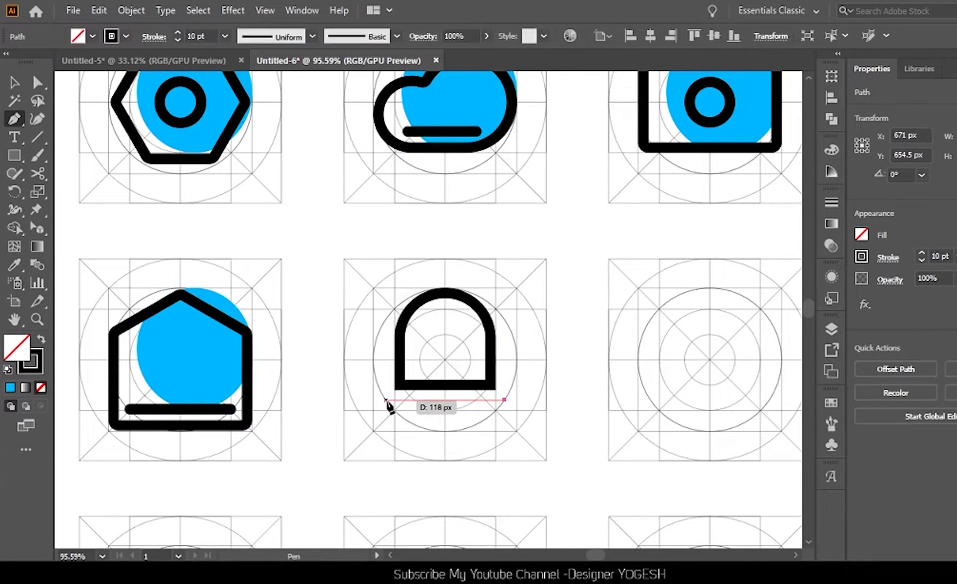
click(384, 401)
key(v)
shift+click(454, 388)
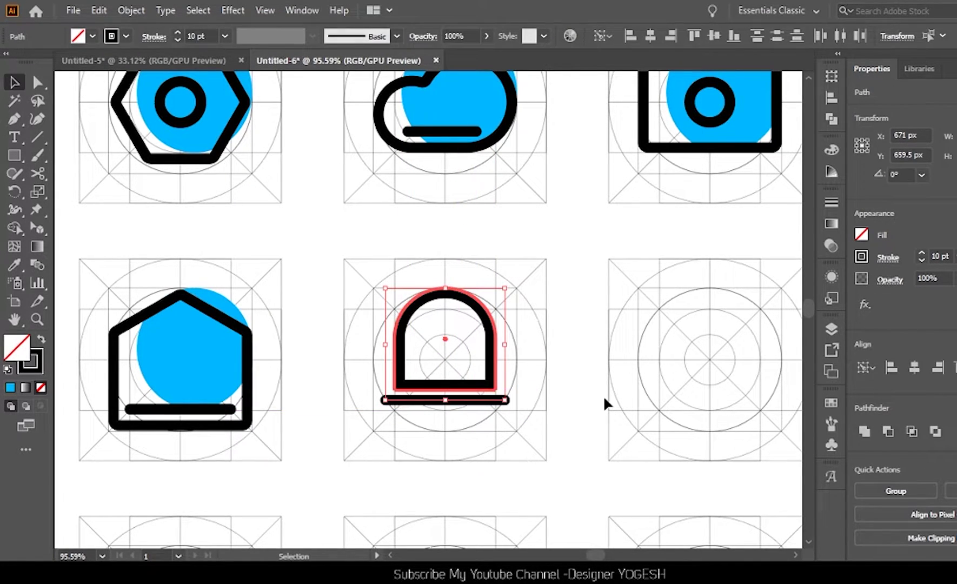
click(441, 423)
Add a short clapper bar below the base line and nudge it down.
key(p)
click(420, 410)
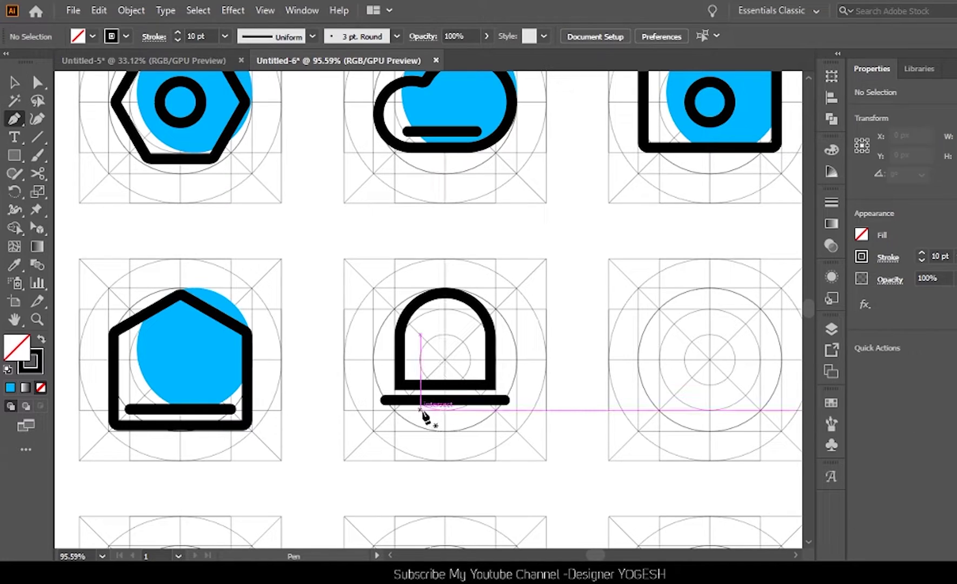
click(471, 411)
key(v)
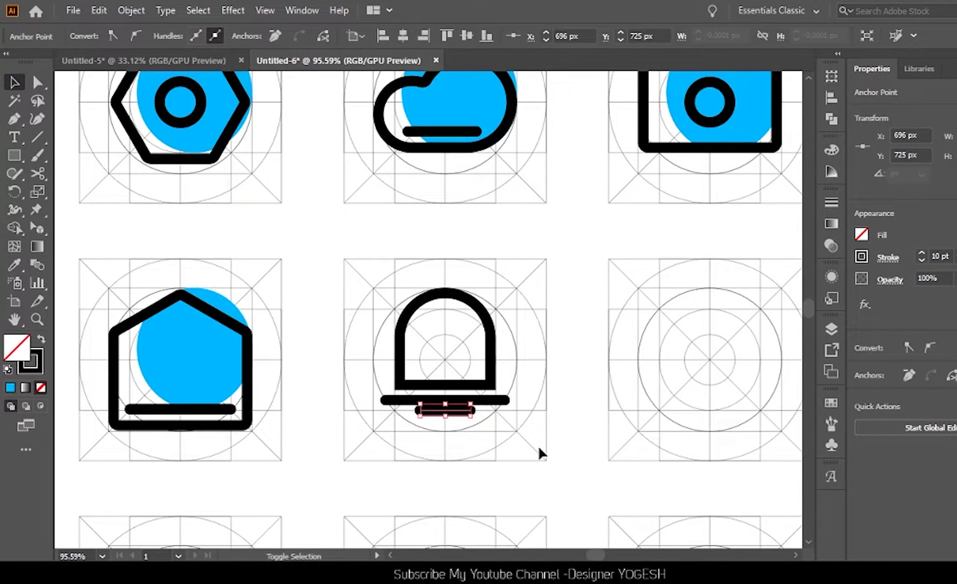
click(446, 431)
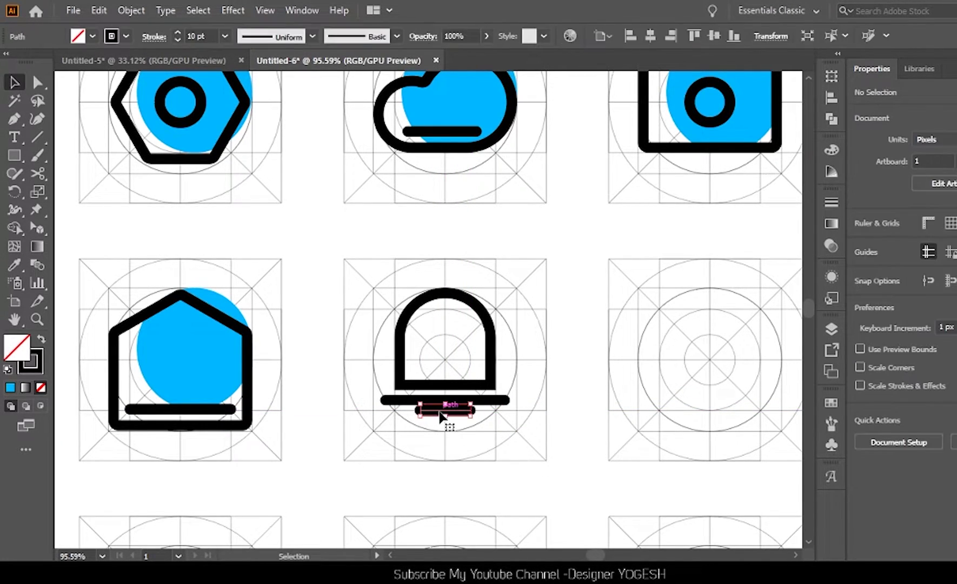
click(440, 415)
key(Down)
key(Down)
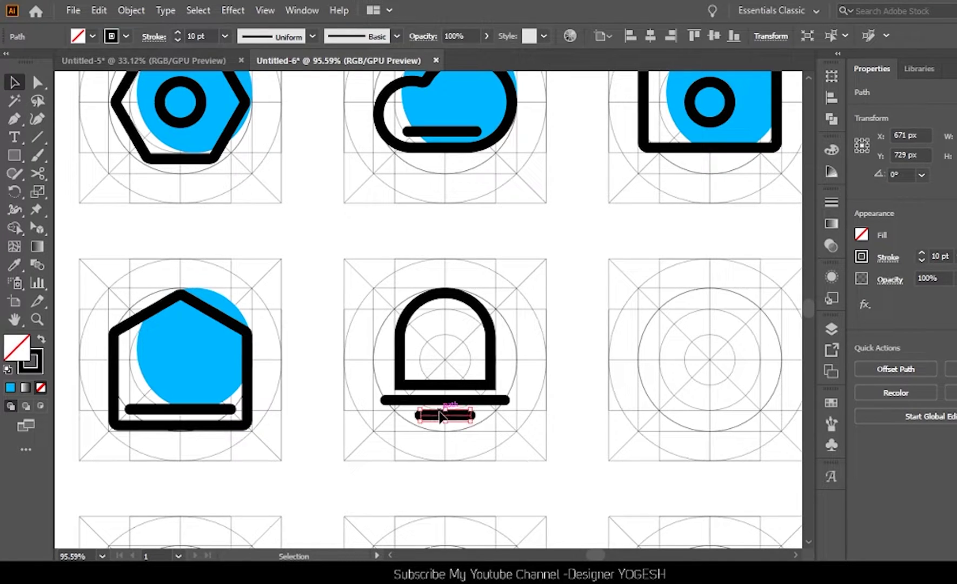
click(465, 378)
Copy the house's blue circle onto the bell and shorten the base line's right end.
drag(172, 376, 430, 377)
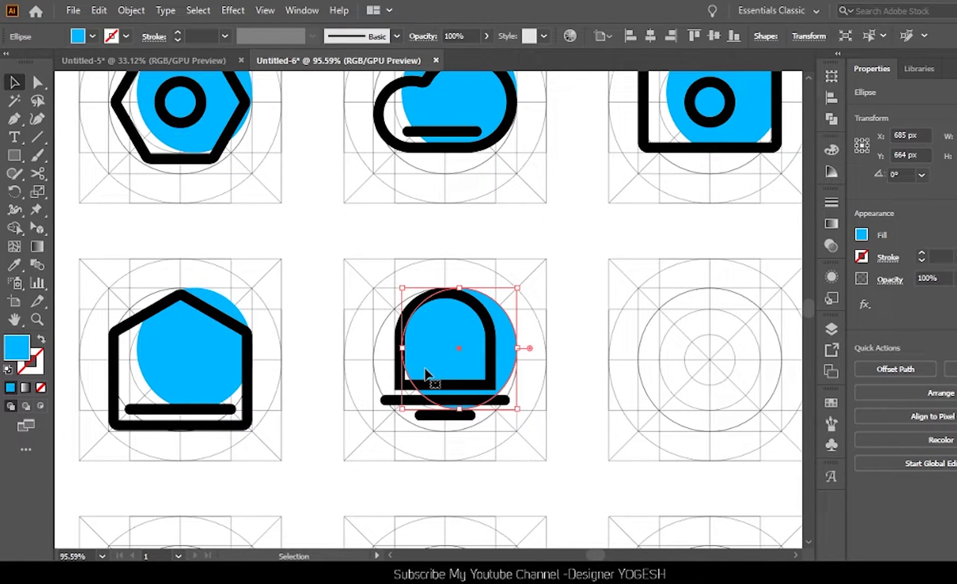
click(432, 422)
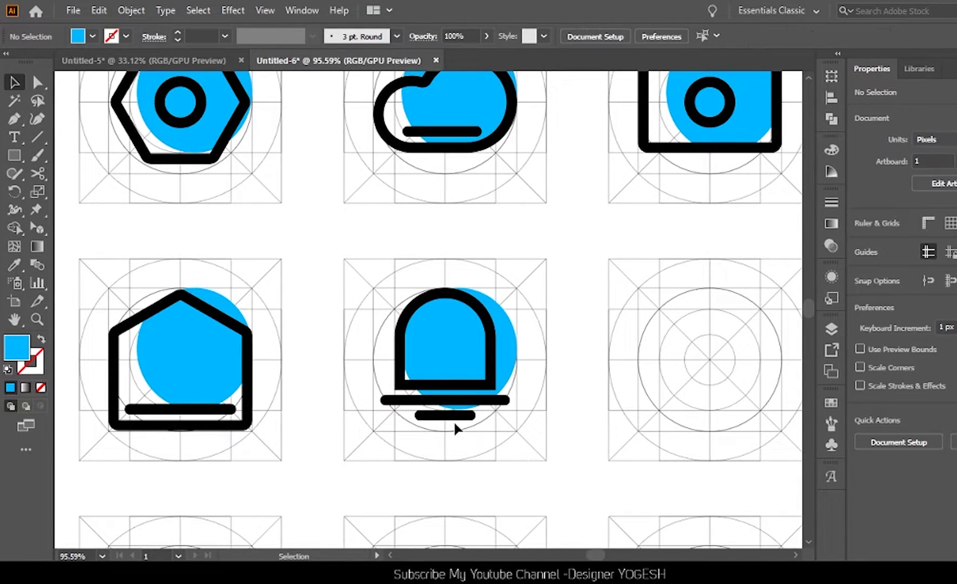
click(459, 400)
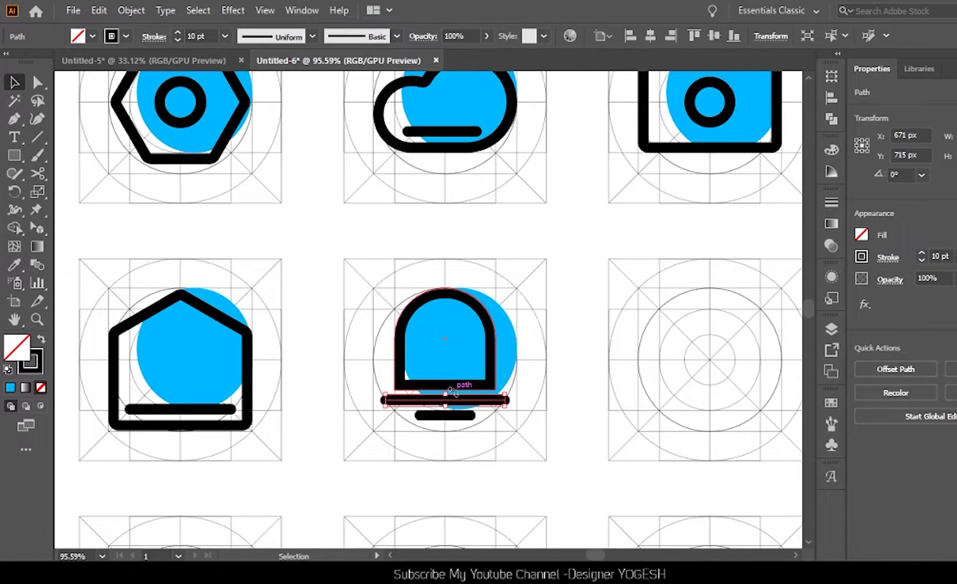
key(a)
drag(507, 400, 497, 401)
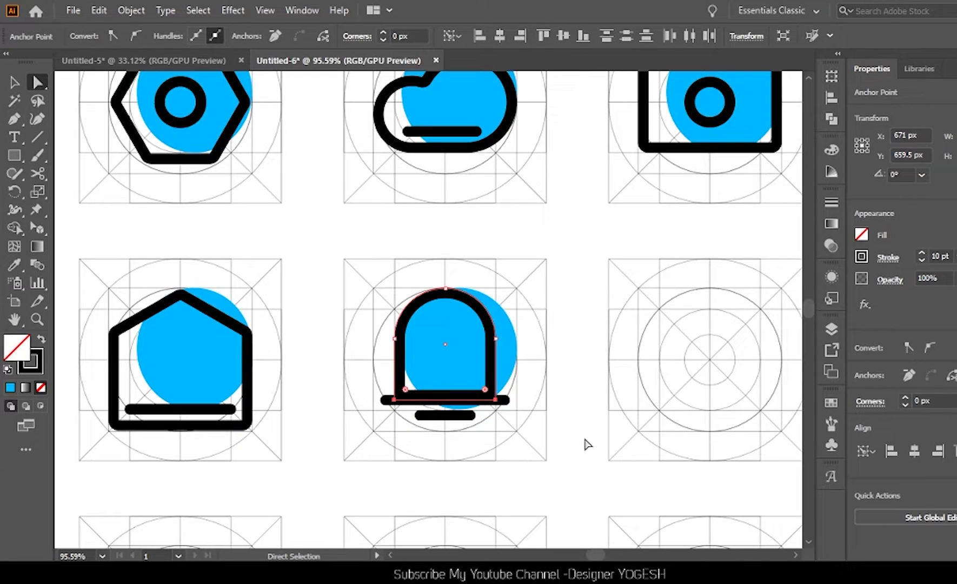
key(Down)
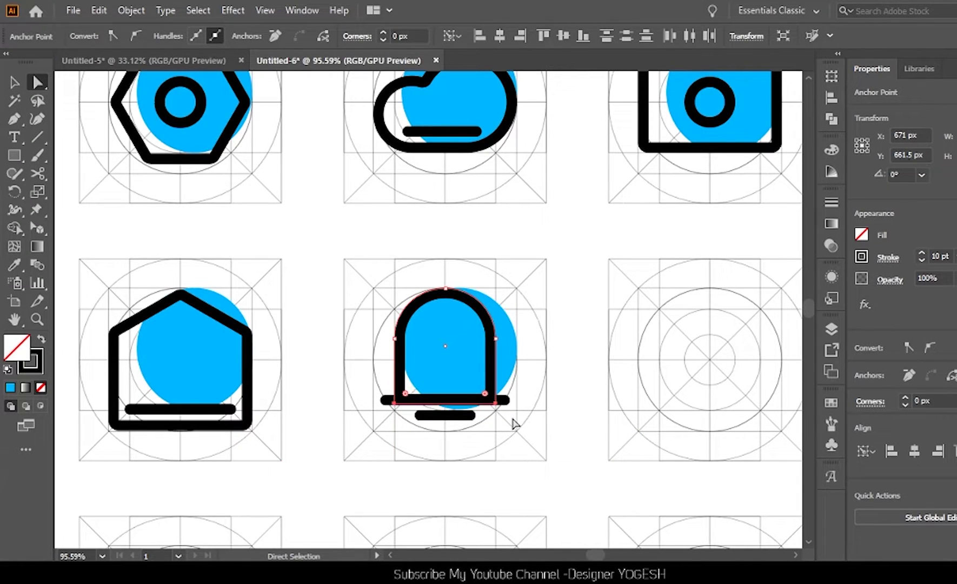
key(Down)
key(v)
click(551, 425)
Copy the chat bubble outline into the eighth grid and rotate it 45°.
drag(694, 397, 623, 431)
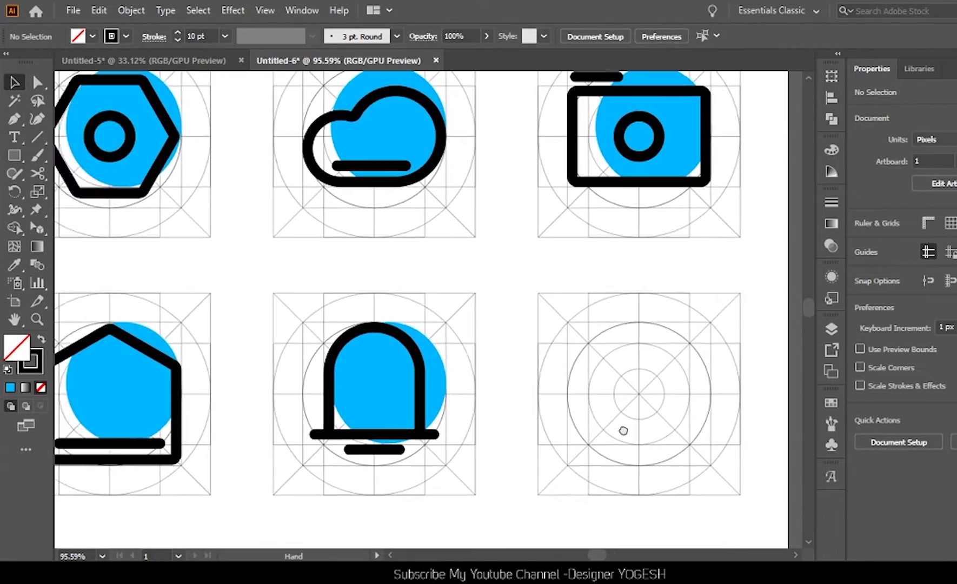
scroll(623, 431, left, 5)
mouse_move(171, 299)
mouse_down()
mouse_move(652, 454)
mouse_move(602, 440)
mouse_up()
scroll(346, 297, right, 5)
scroll(347, 297, down, 2)
drag(285, 341, 596, 442)
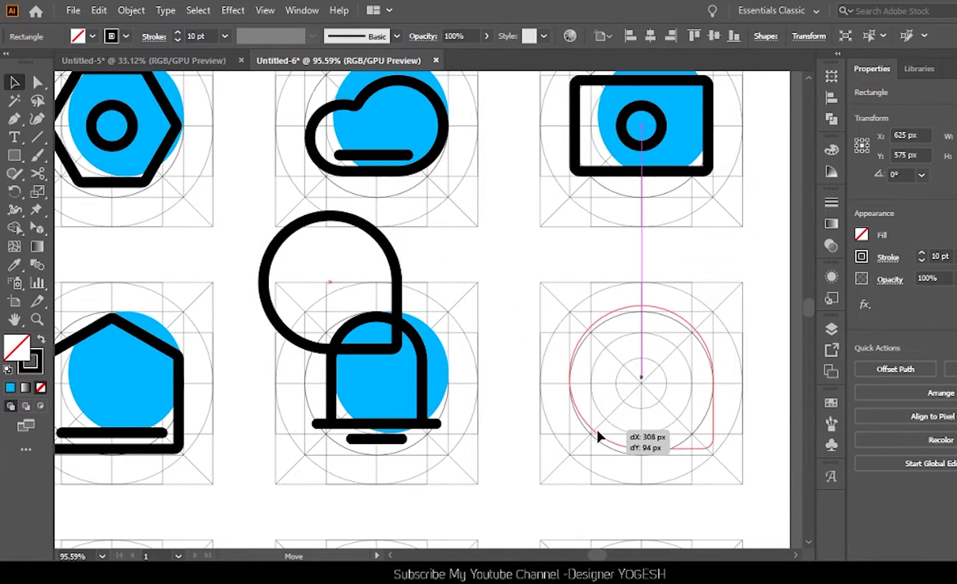
drag(745, 335, 763, 385)
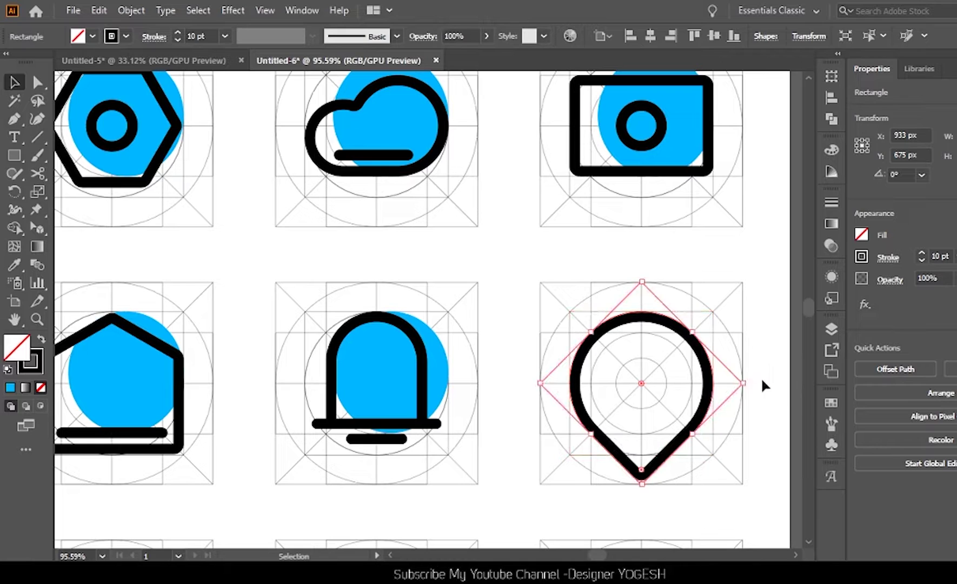
Reshape the rotated copy into a teardrop pin by sharpening, scaling and rounding corners.
key(a)
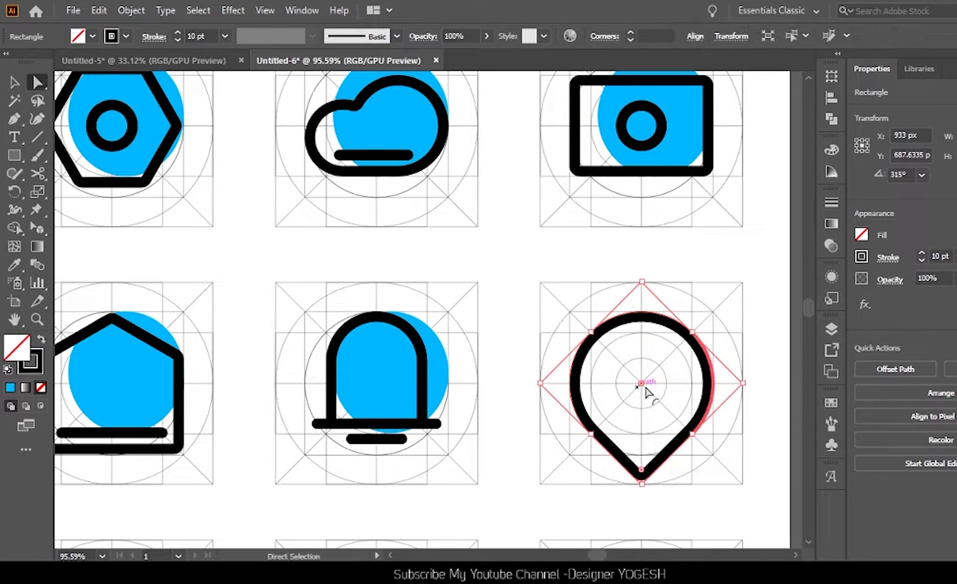
drag(745, 300, 764, 290)
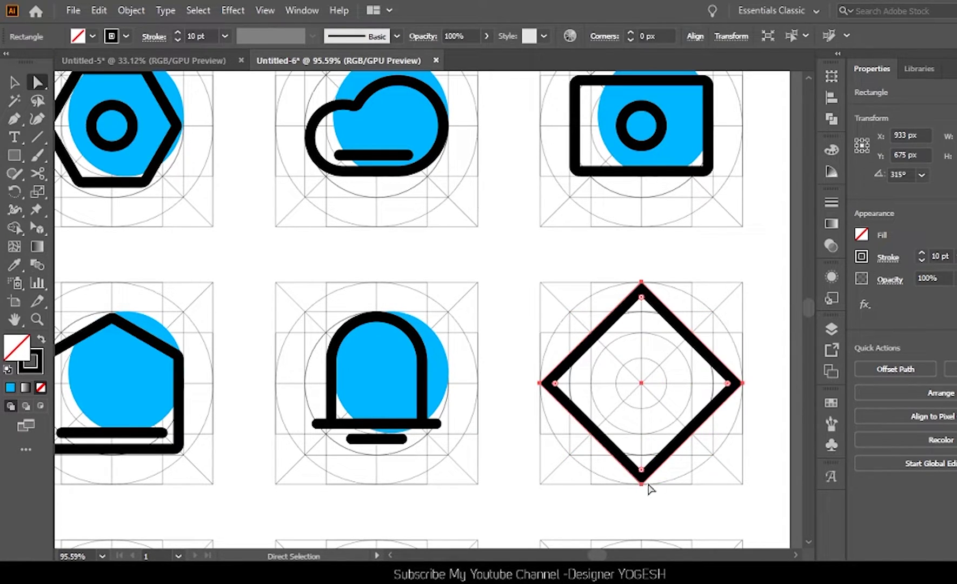
key(v)
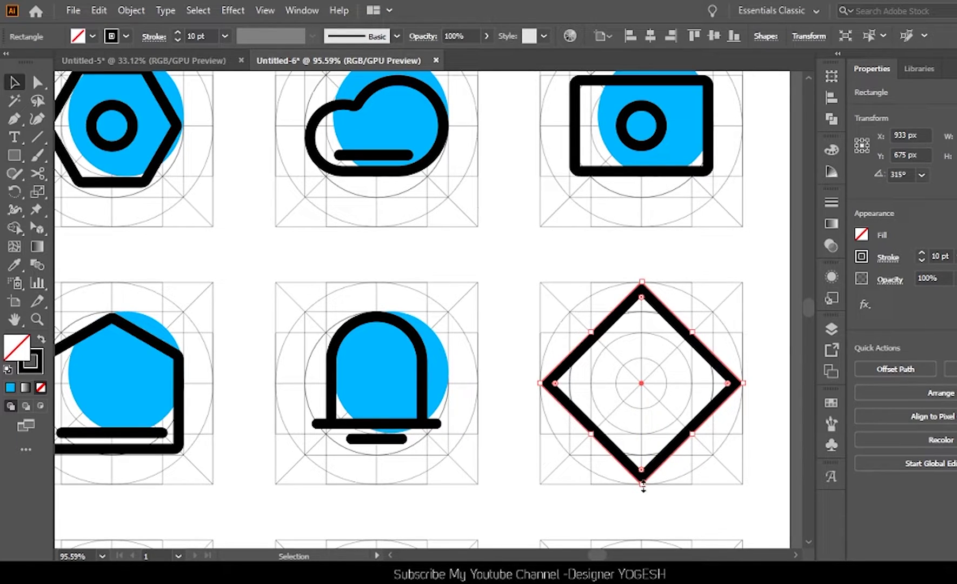
drag(643, 485, 641, 455)
key(a)
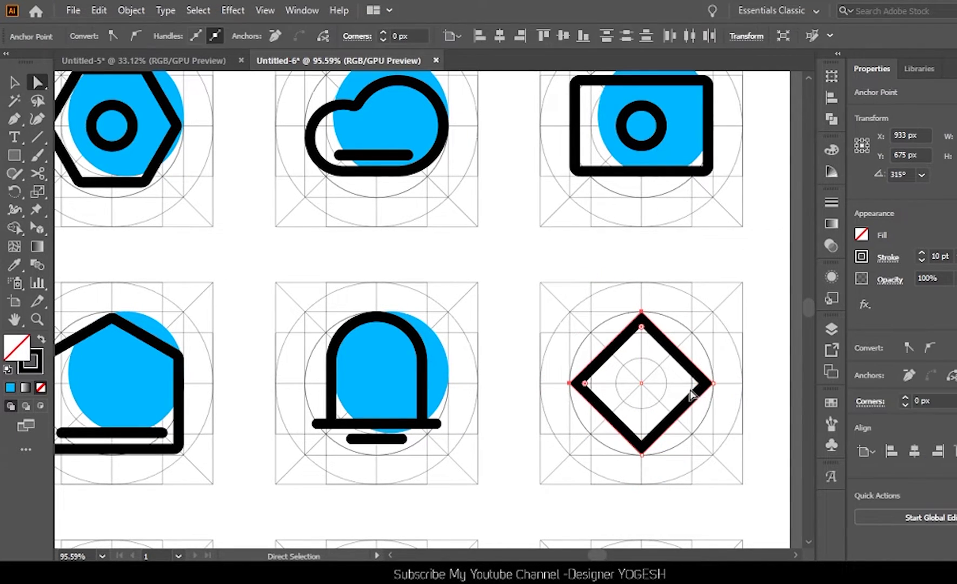
drag(703, 397, 587, 434)
key(v)
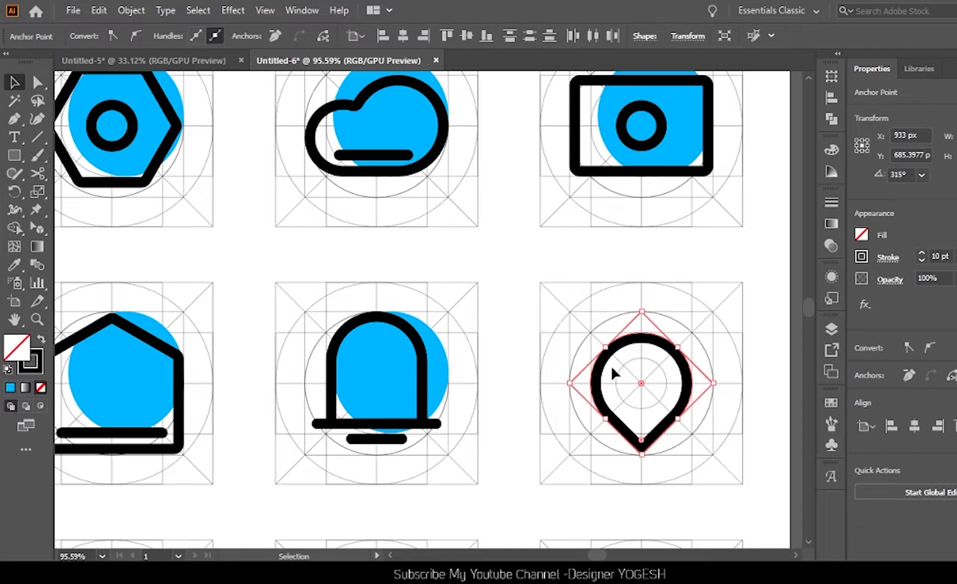
drag(643, 311, 648, 288)
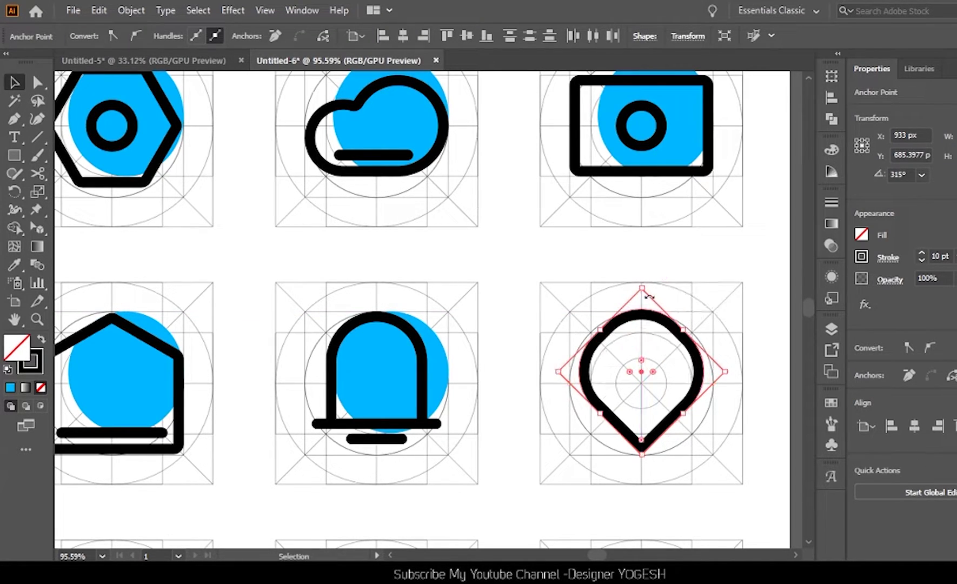
click(740, 295)
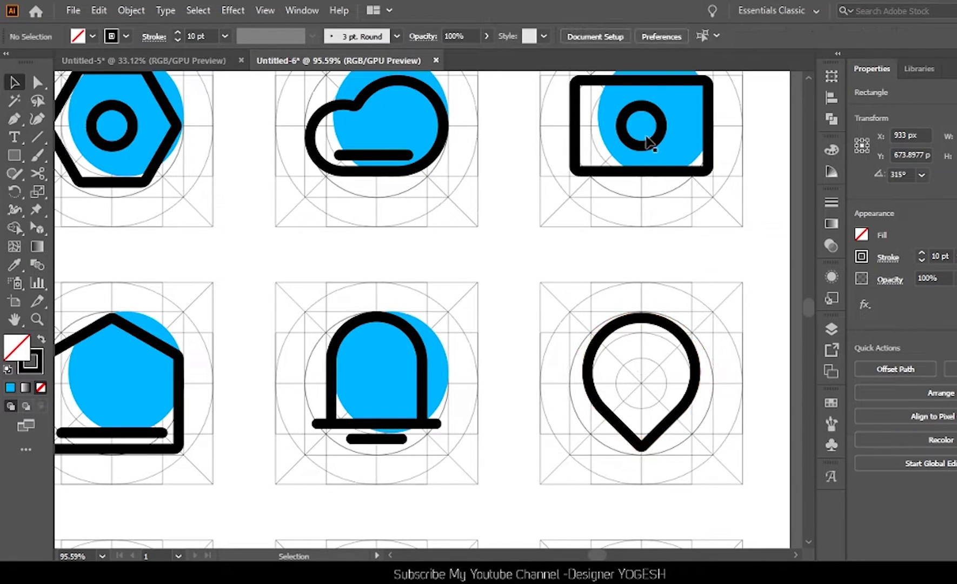
Copy the camera's lens circle into the pin as its ring, plus the bell's blue circle.
click(654, 148)
click(655, 372)
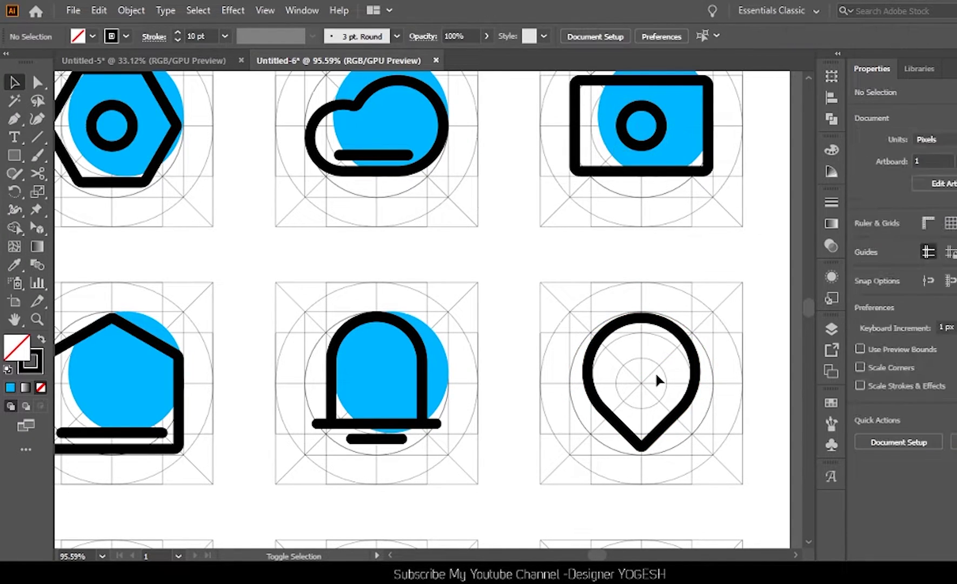
click(655, 144)
click(654, 208)
click(659, 142)
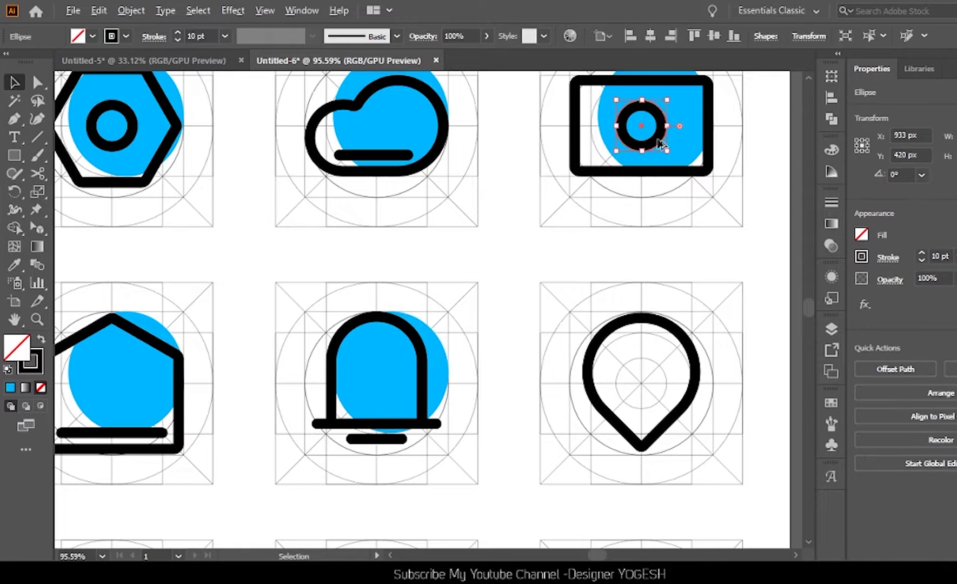
drag(658, 142, 659, 390)
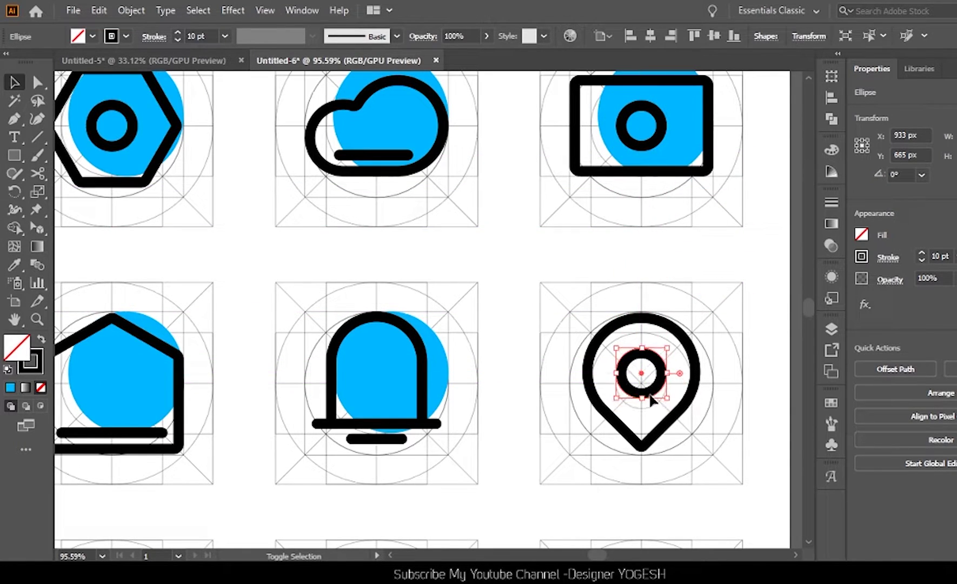
drag(441, 392, 705, 379)
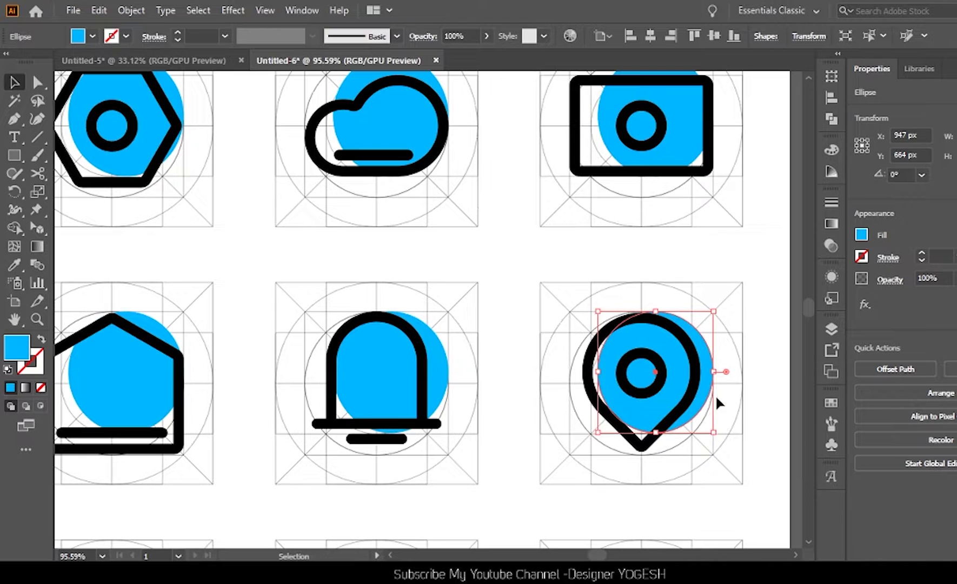
click(197, 419)
Draw the page rectangle in the empty grid cell and give it the envelope's black stroke.
scroll(324, 422, down, 4)
scroll(325, 422, left, 6)
scroll(357, 410, left, 2)
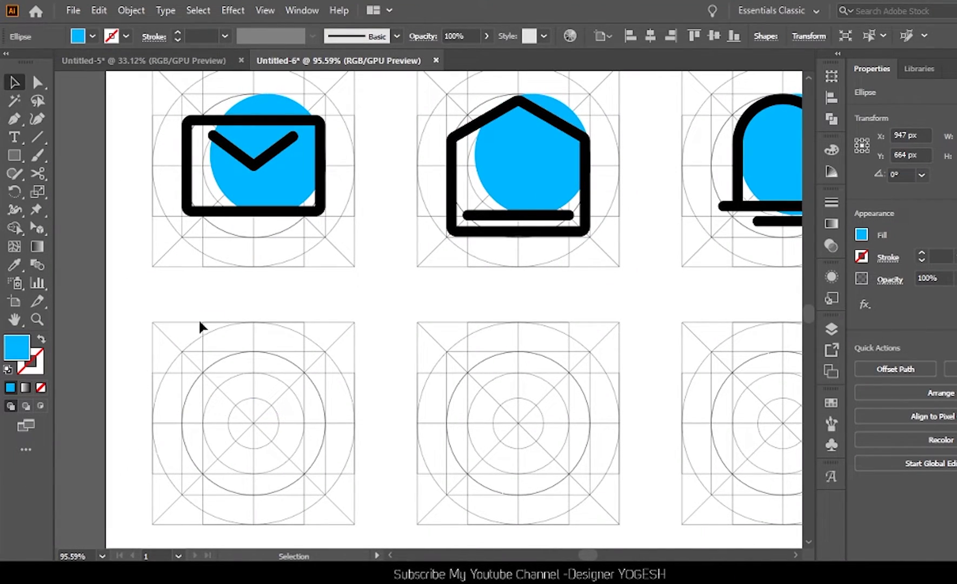
click(15, 156)
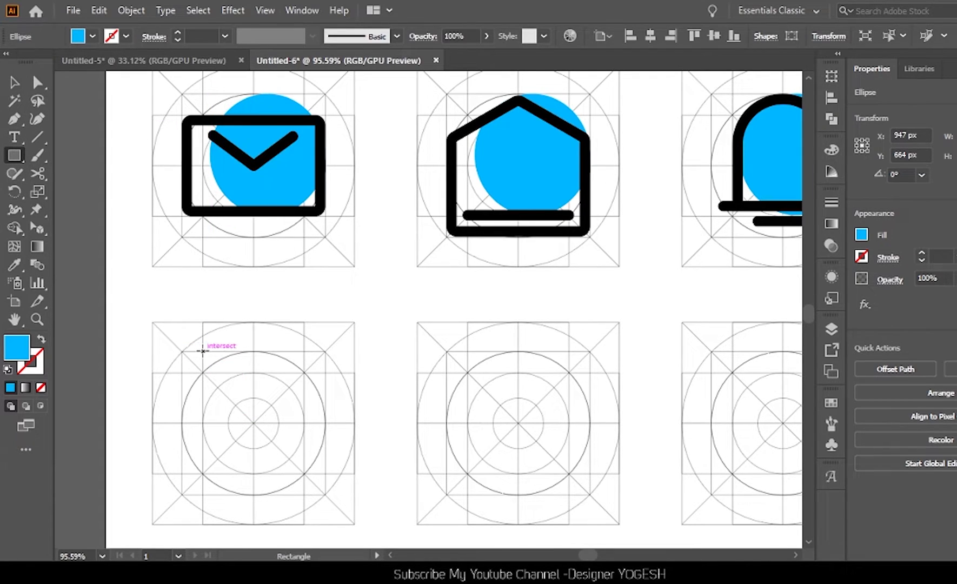
drag(203, 351, 304, 494)
key(i)
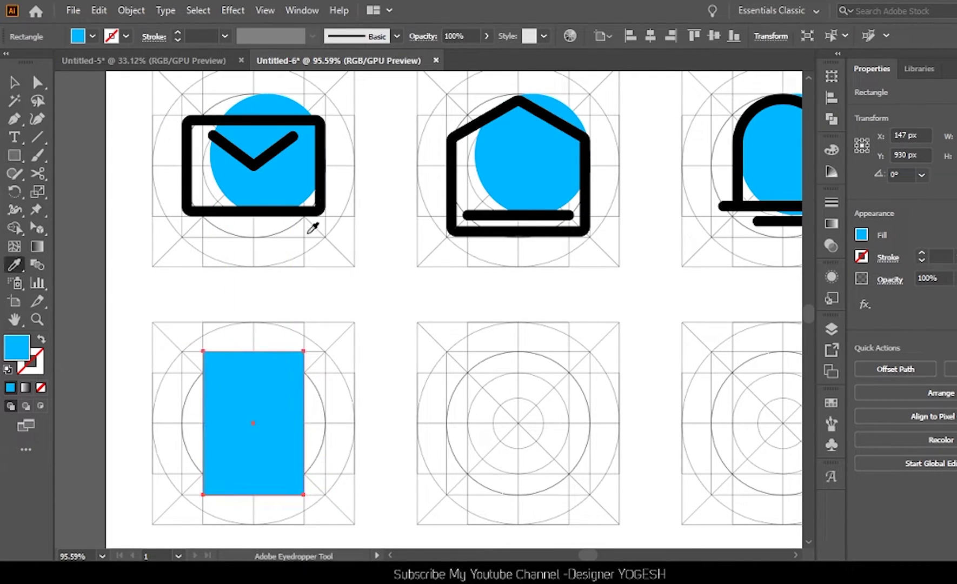
click(322, 179)
key(v)
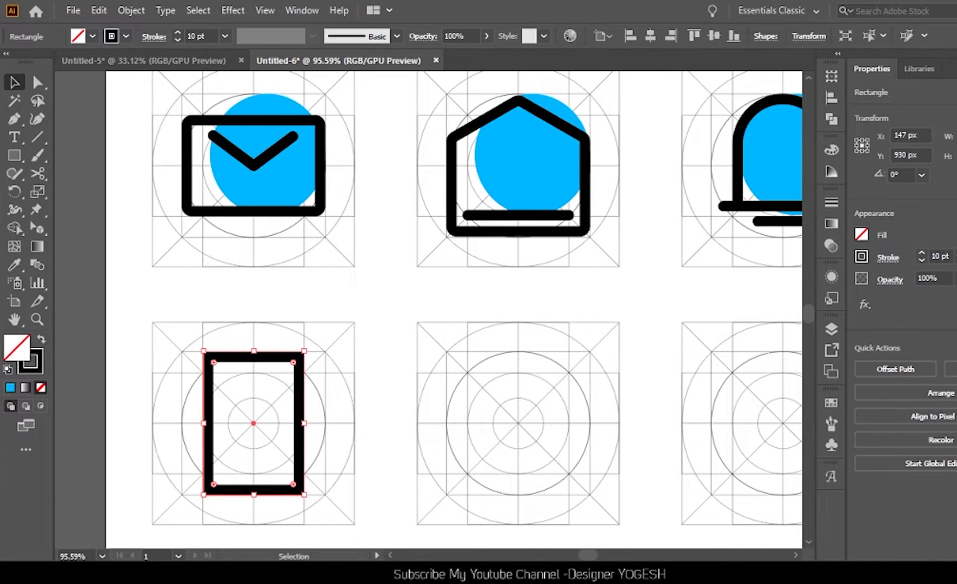
Round the page rectangle's corners to 10 px.
mouse_move(641, 283)
mouse_down()
mouse_move(409, 379)
mouse_move(632, 274)
mouse_move(184, 405)
mouse_up()
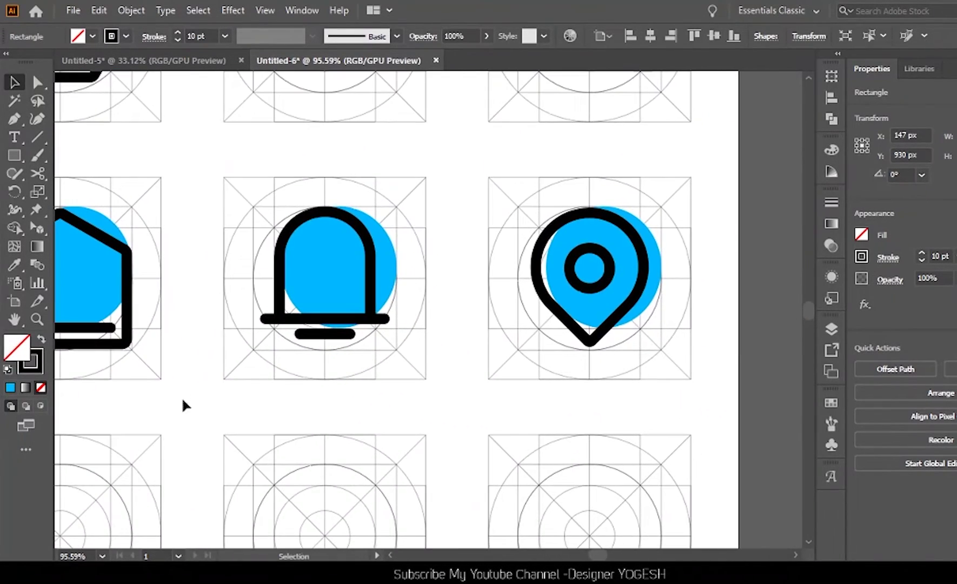
drag(167, 472, 599, 348)
key(a)
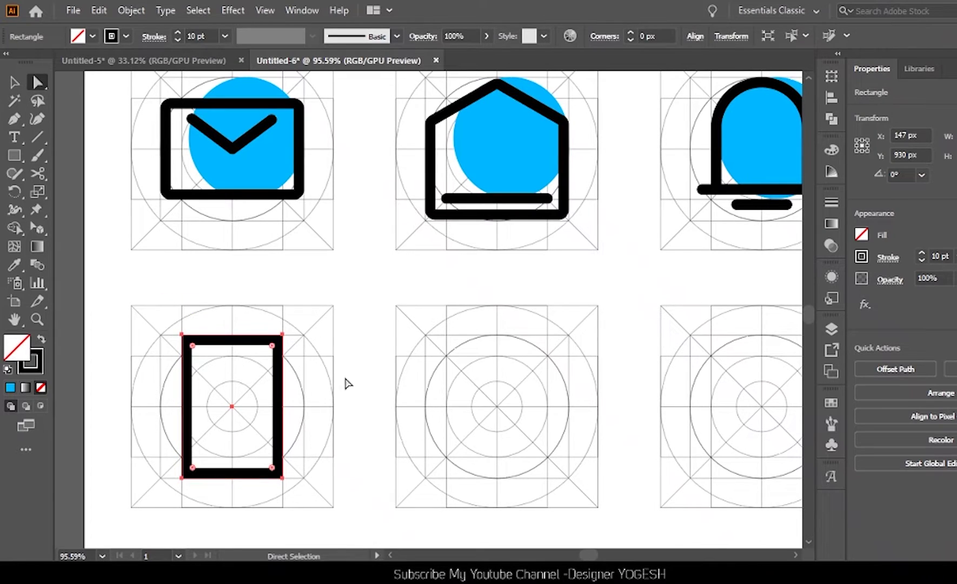
click(646, 36)
text(10)
key(Return)
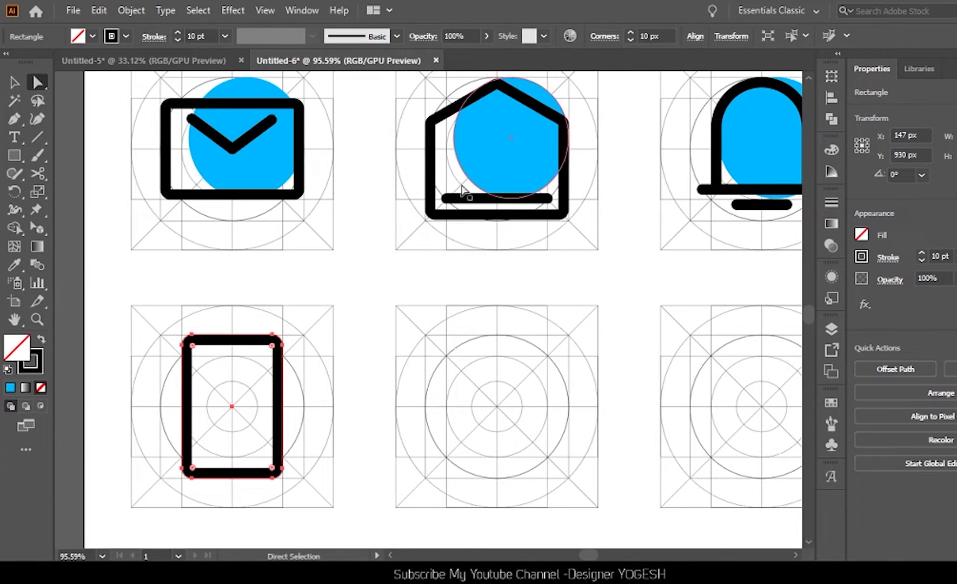
Draw a text line across the page and duplicate it down into three lines.
key(p)
key(ctrl+shift+a)
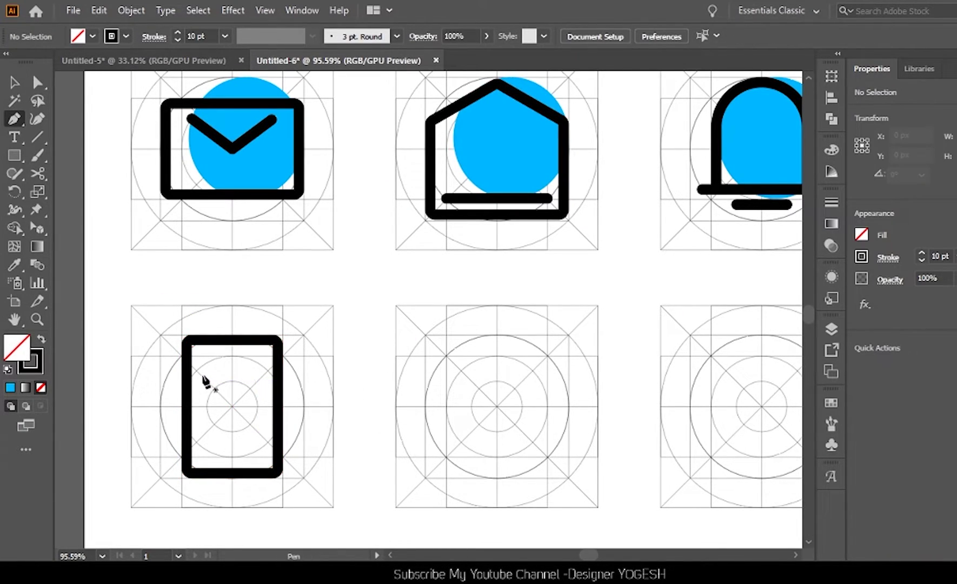
click(201, 376)
click(265, 376)
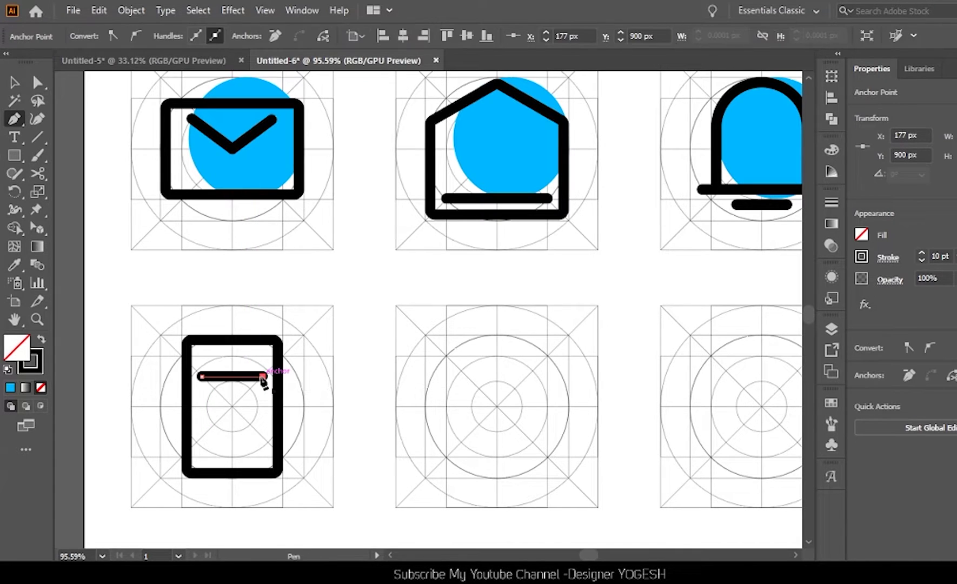
key(v)
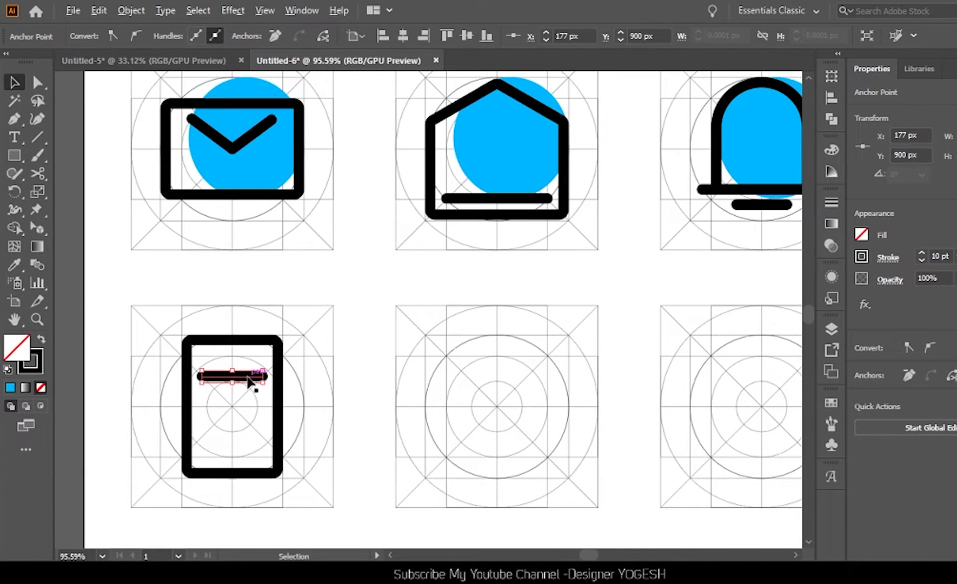
drag(249, 381, 249, 404)
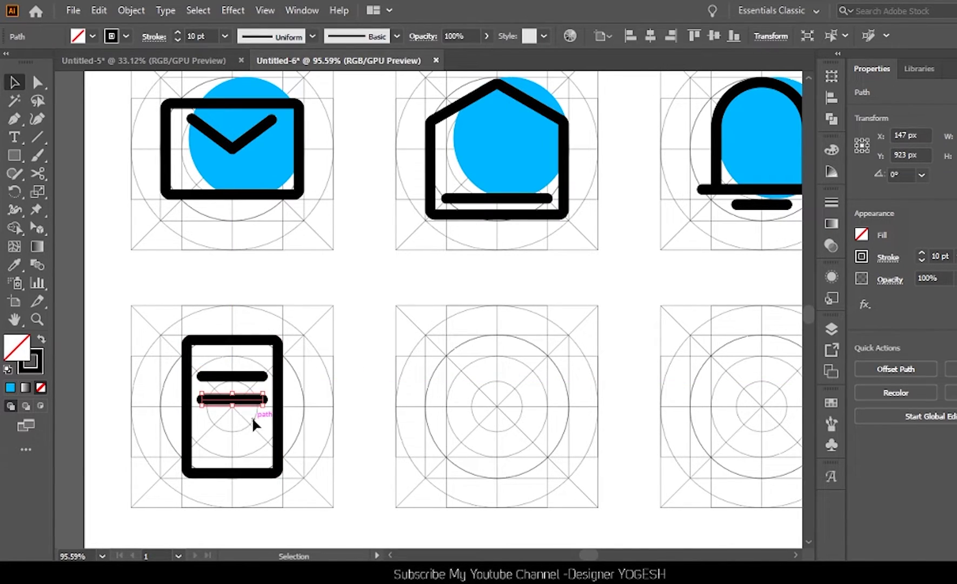
click(228, 438)
click(233, 399)
key(ctrl+d)
Shorten the third text line by pulling its right end point inward.
key(a)
click(263, 422)
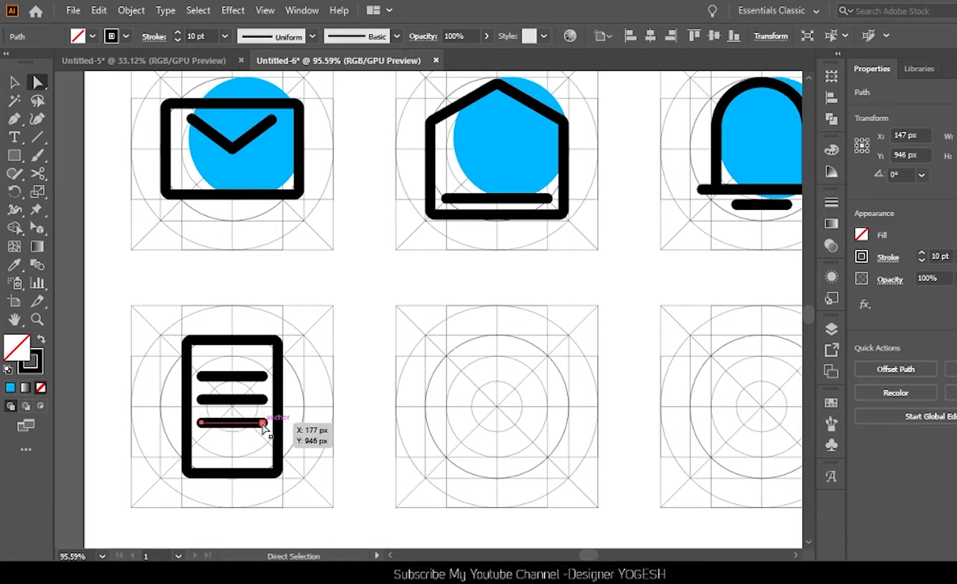
drag(262, 424, 238, 422)
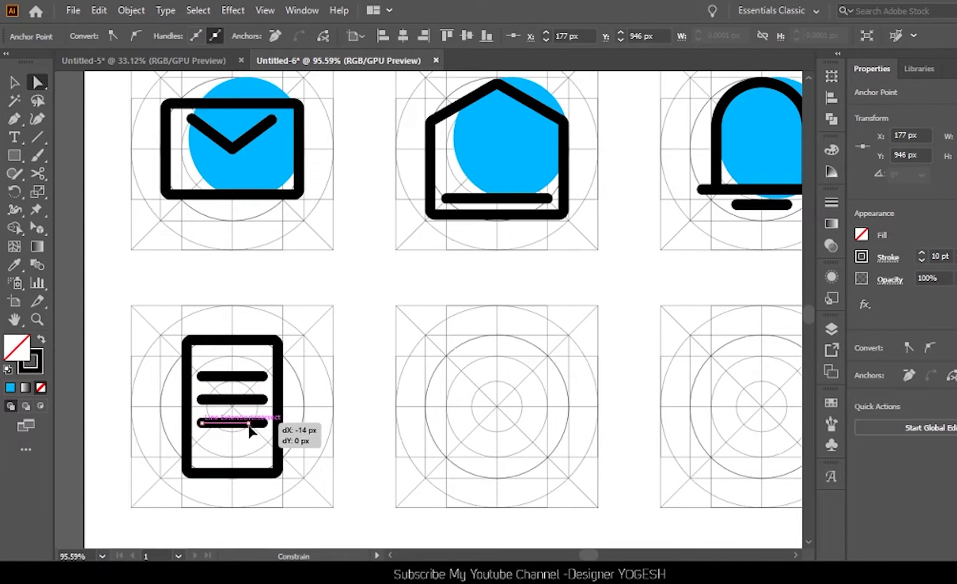
key(v)
click(227, 374)
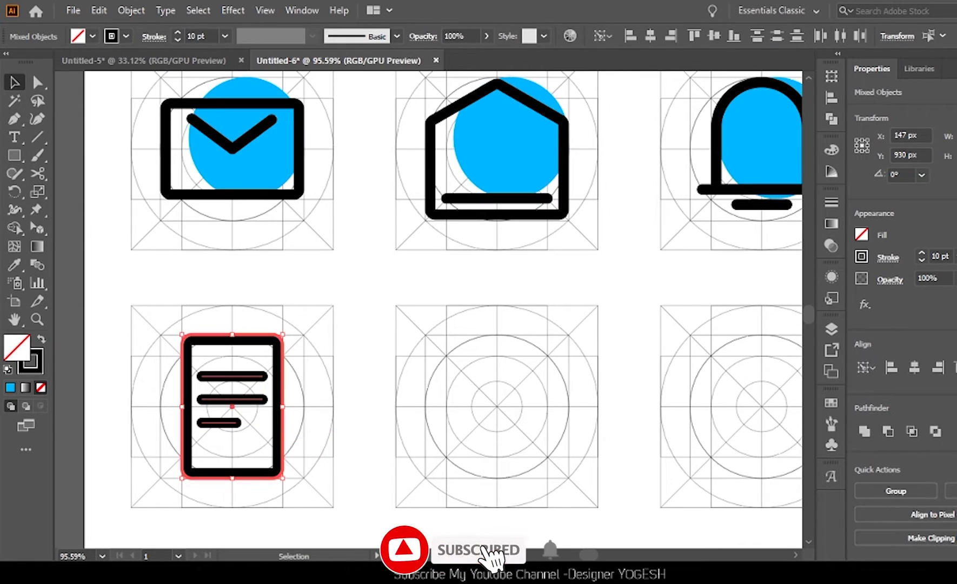
Copy the envelope's blue accent circle down onto the document icon.
click(271, 169)
drag(269, 166, 270, 424)
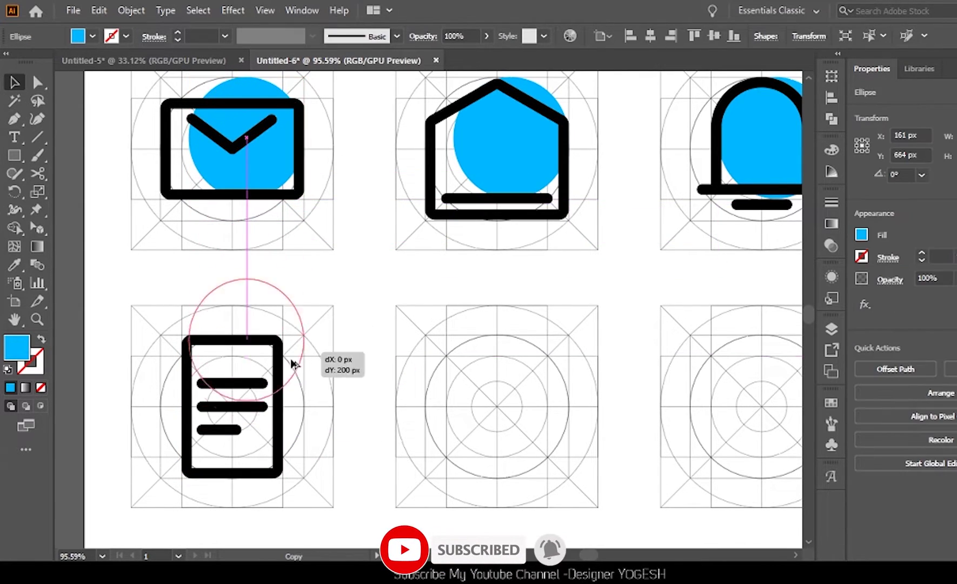
click(423, 393)
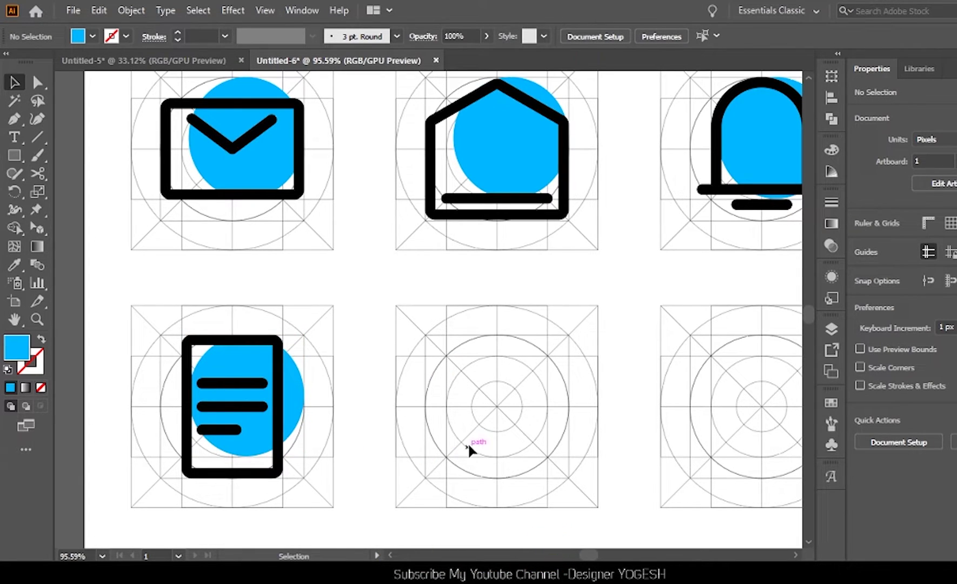
click(261, 481)
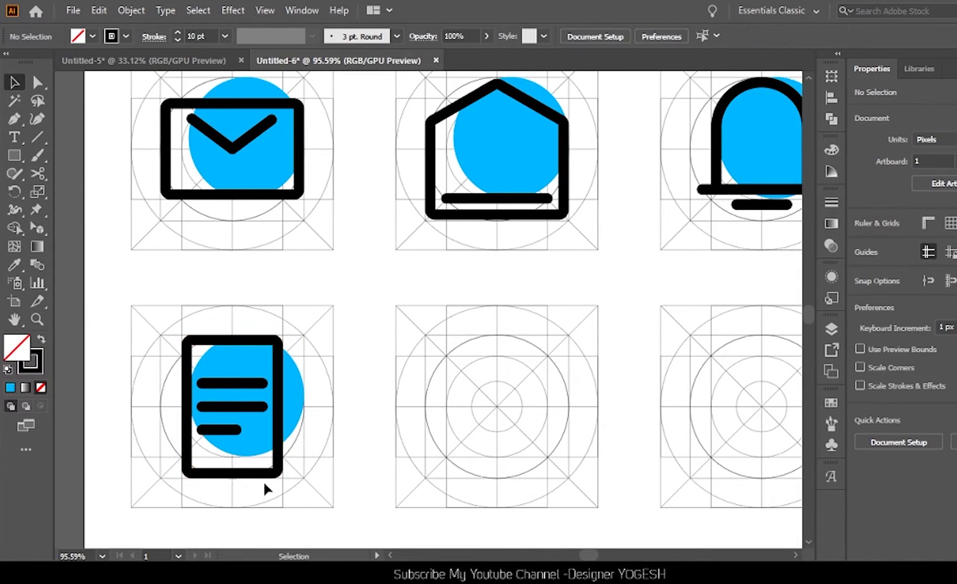
Draw a square in the next grid cell and drag its corners into an arrow shape.
click(21, 157)
drag(447, 357, 546, 455)
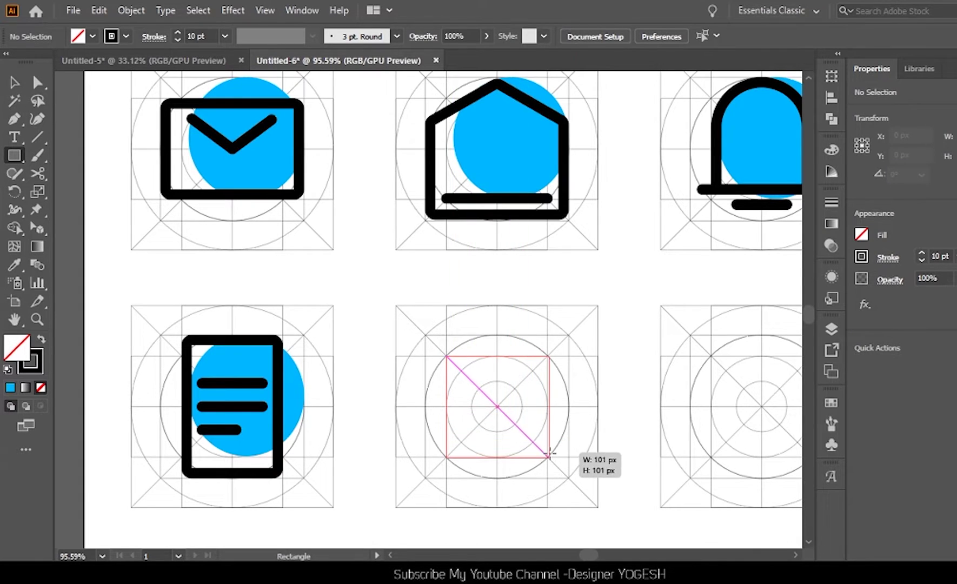
key(a)
click(553, 353)
drag(546, 357, 568, 335)
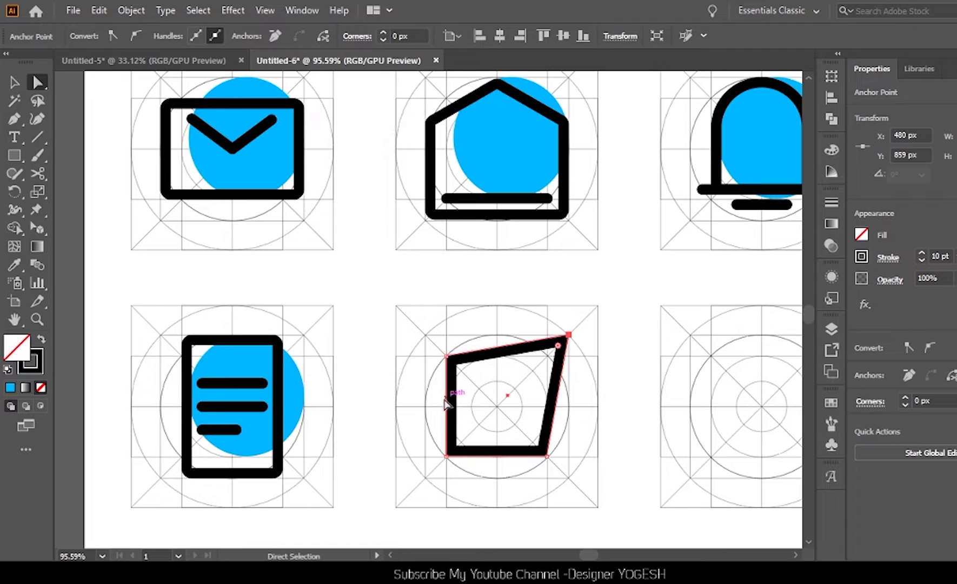
drag(447, 456, 479, 424)
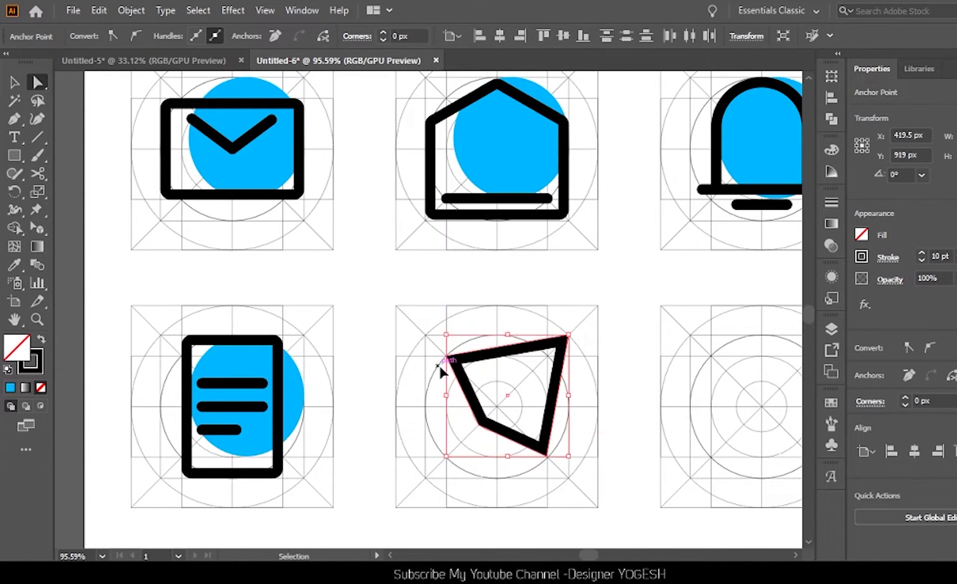
drag(447, 358, 448, 385)
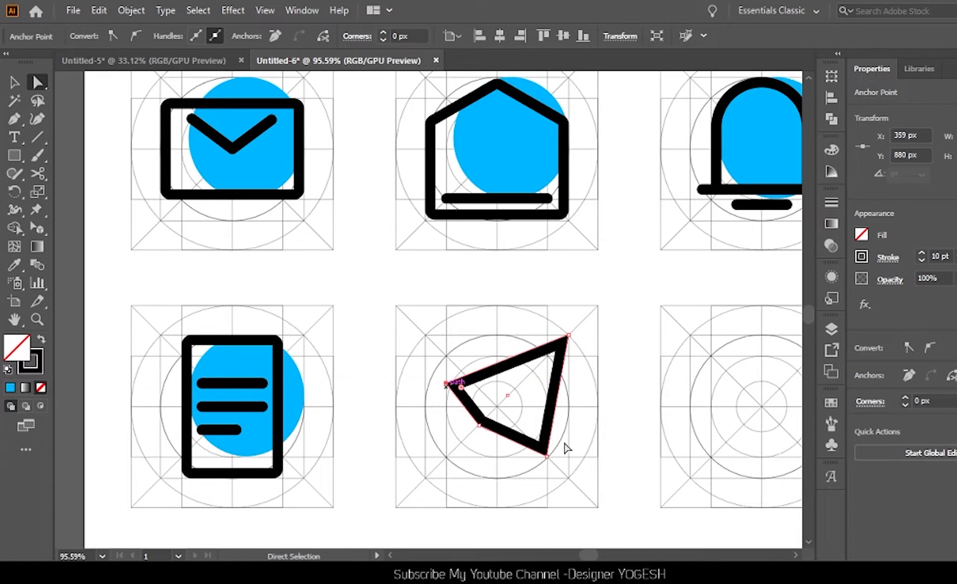
mouse_move(542, 456)
mouse_down()
mouse_move(522, 456)
mouse_move(496, 406)
mouse_up()
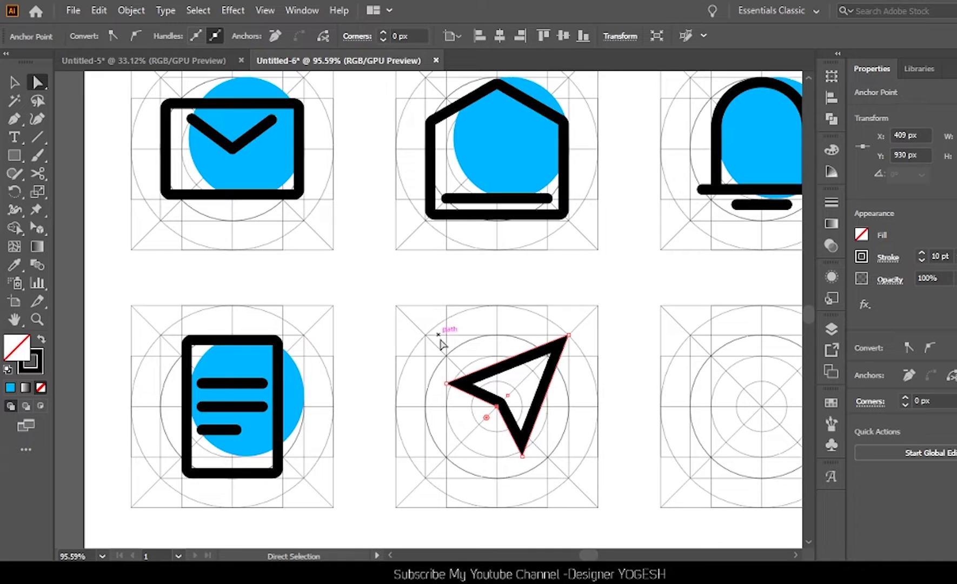
Round the arrow's corners and enlarge the arrow from a corner.
drag(453, 378, 546, 461)
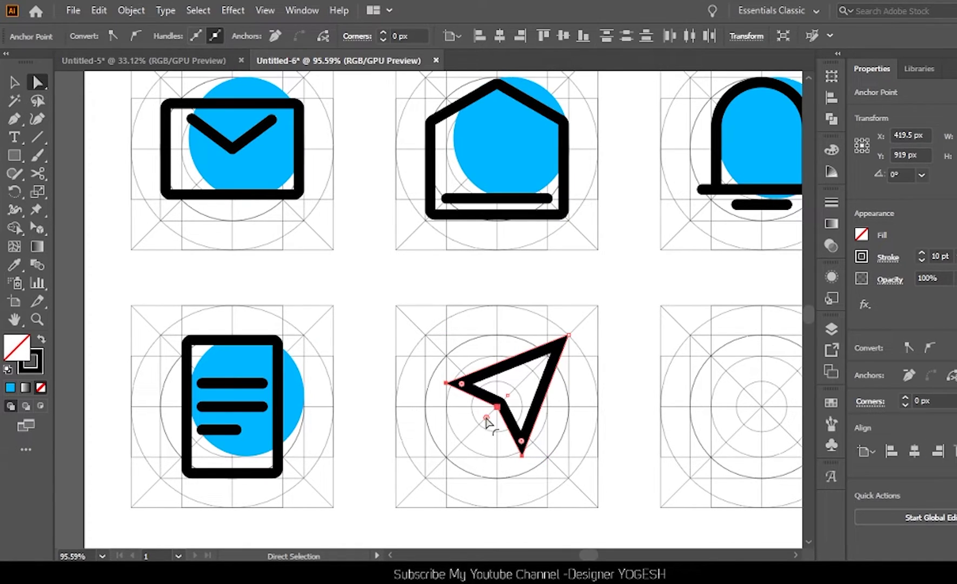
mouse_move(488, 422)
mouse_down()
mouse_move(519, 427)
mouse_move(449, 363)
mouse_up()
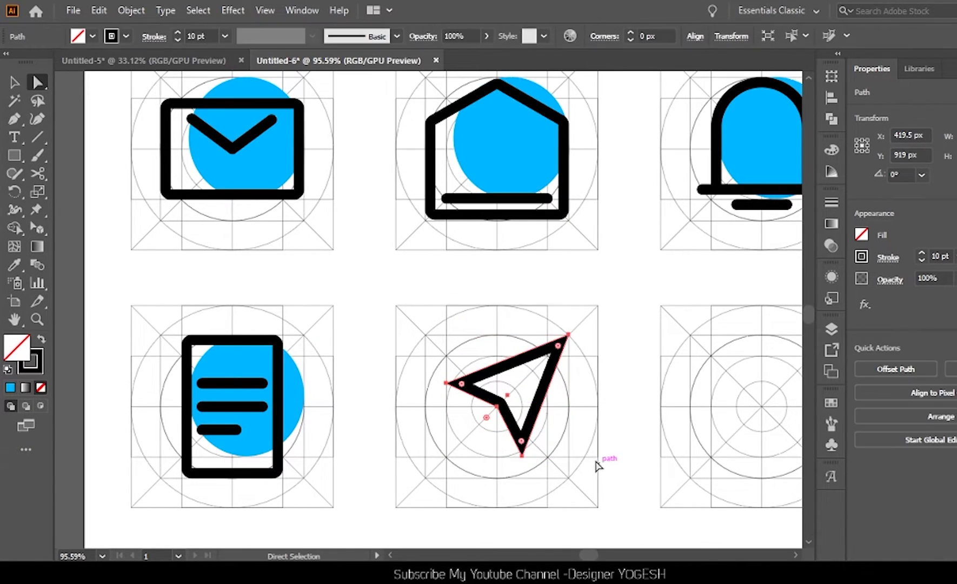
click(647, 36)
text(10)
key(Return)
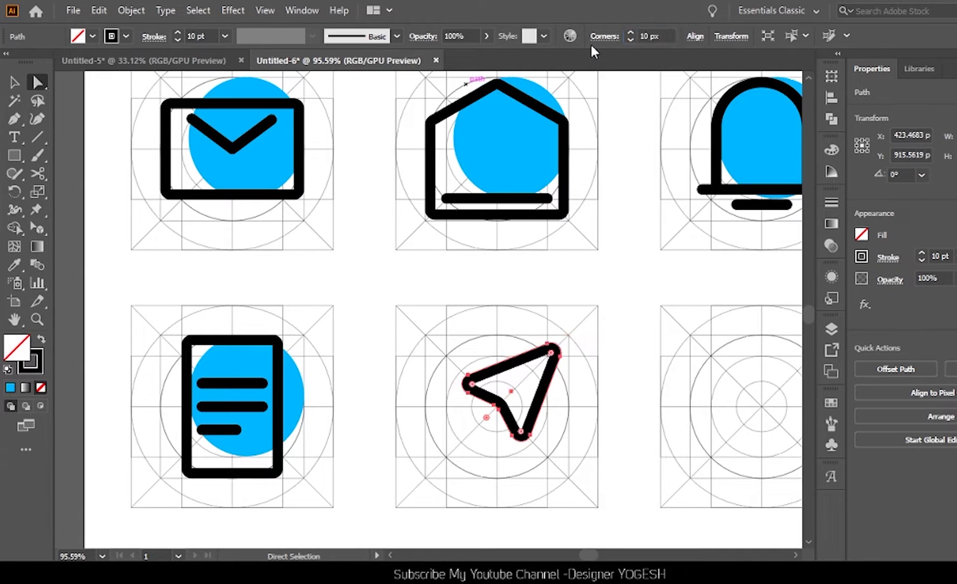
key(v)
click(592, 399)
mouse_move(592, 400)
mouse_down()
mouse_move(474, 426)
mouse_move(428, 479)
mouse_up()
Set the arrow's corner radius to 10 px and shrink it to fit the grid.
key(a)
click(645, 36)
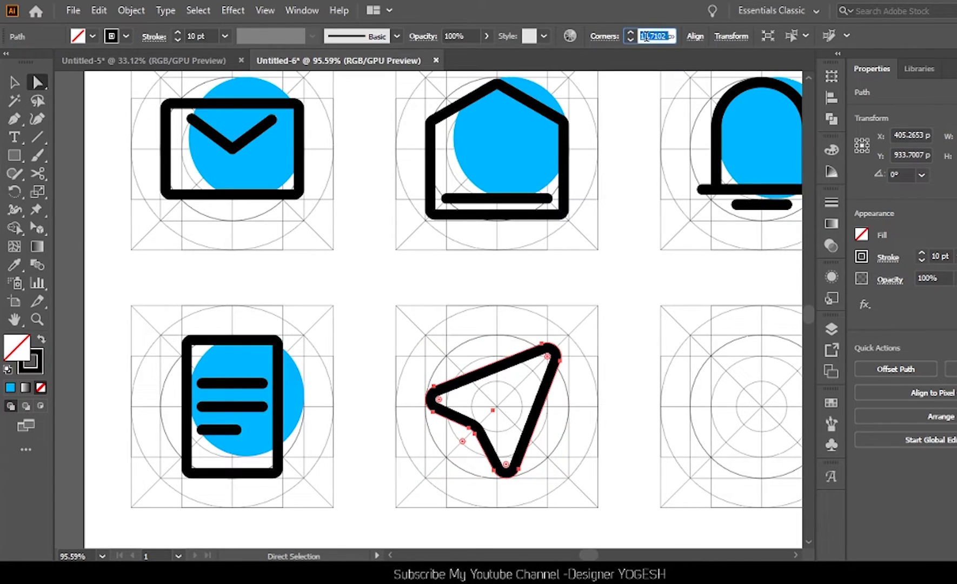
text(10)
key(Return)
key(v)
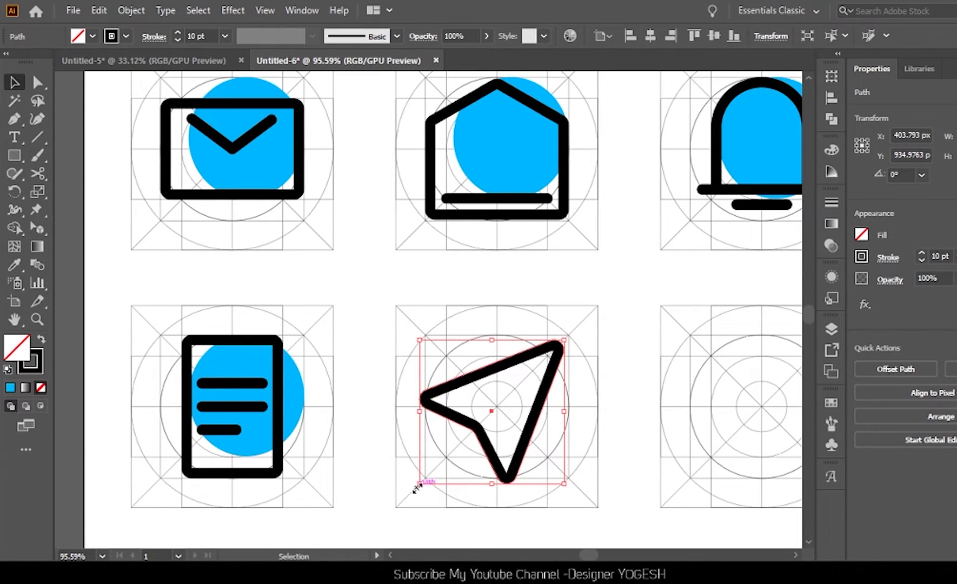
drag(420, 483, 432, 471)
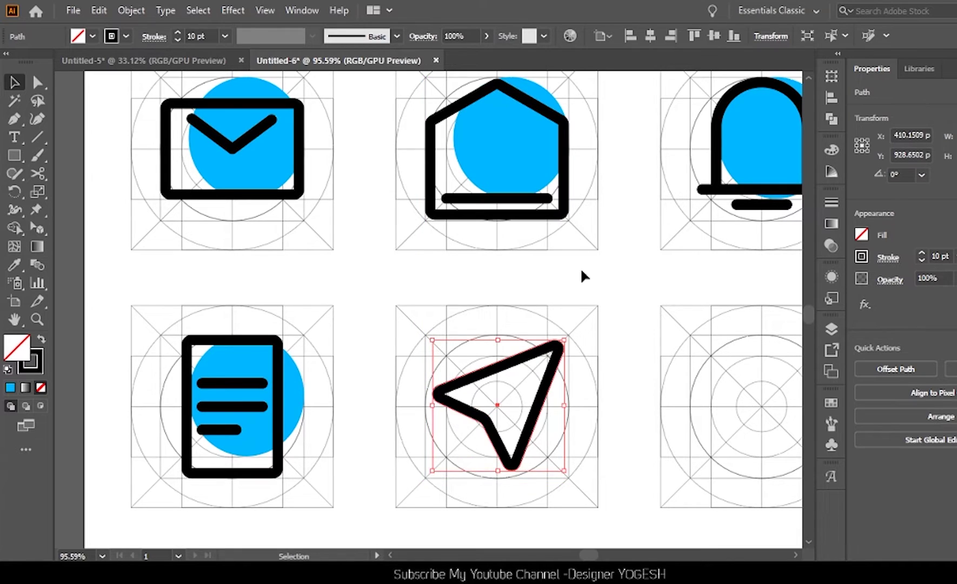
Draw the diagonal fold line from the arrow's tip to its inner corner.
key(a)
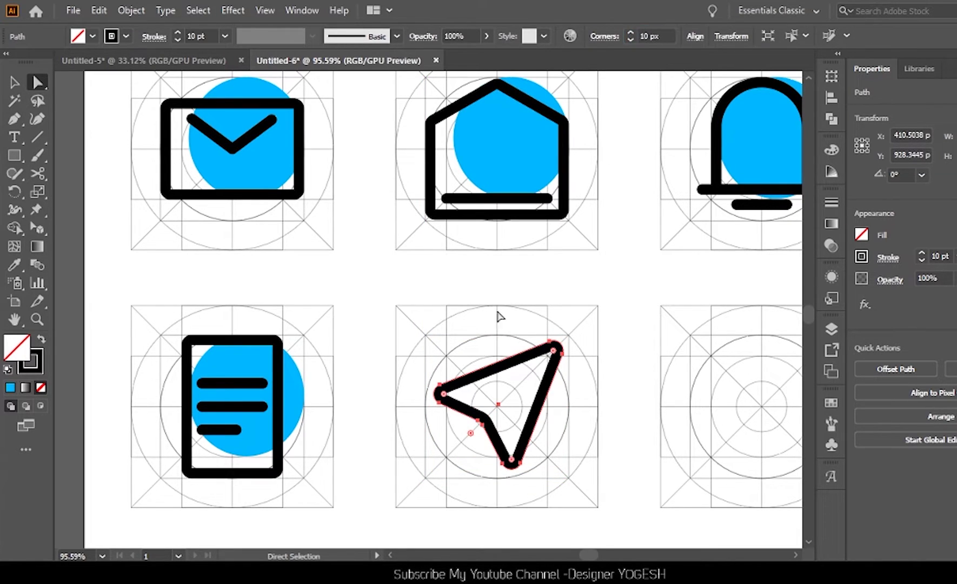
key(p)
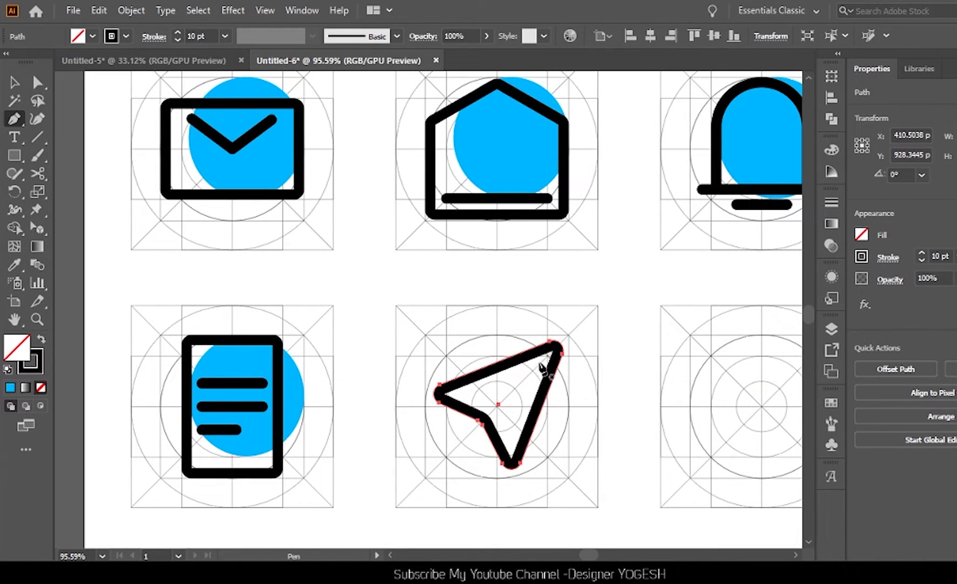
click(541, 363)
click(493, 409)
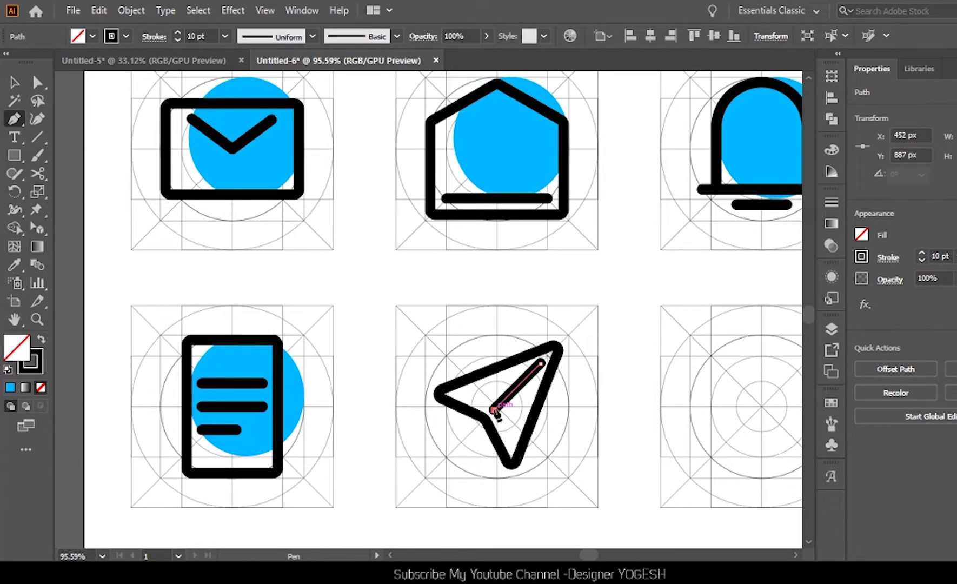
key(v)
Copy the blue circle onto the paper plane, send it to back, and pan to the next grid.
drag(257, 444, 521, 445)
key(ctrl+shift+bracketleft)
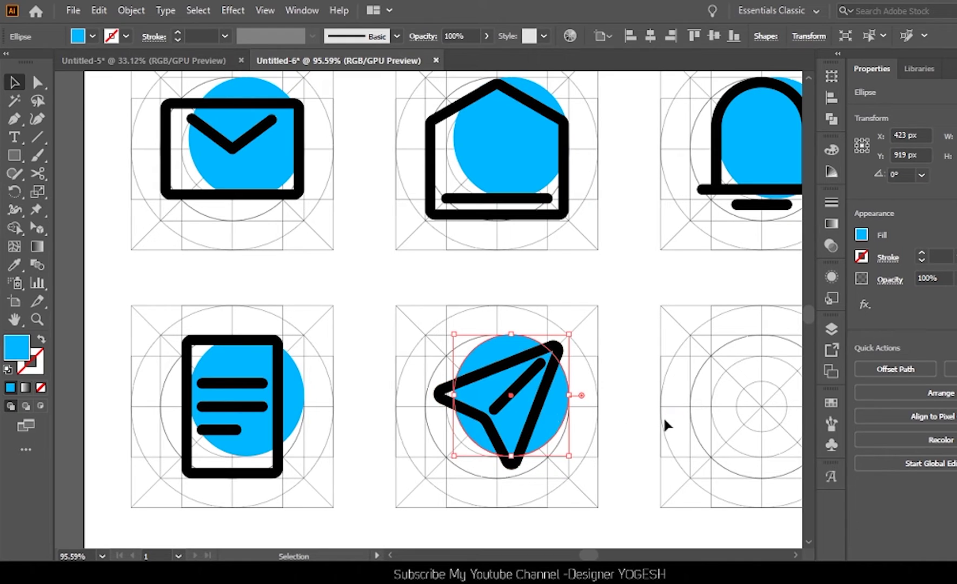
drag(682, 416, 406, 413)
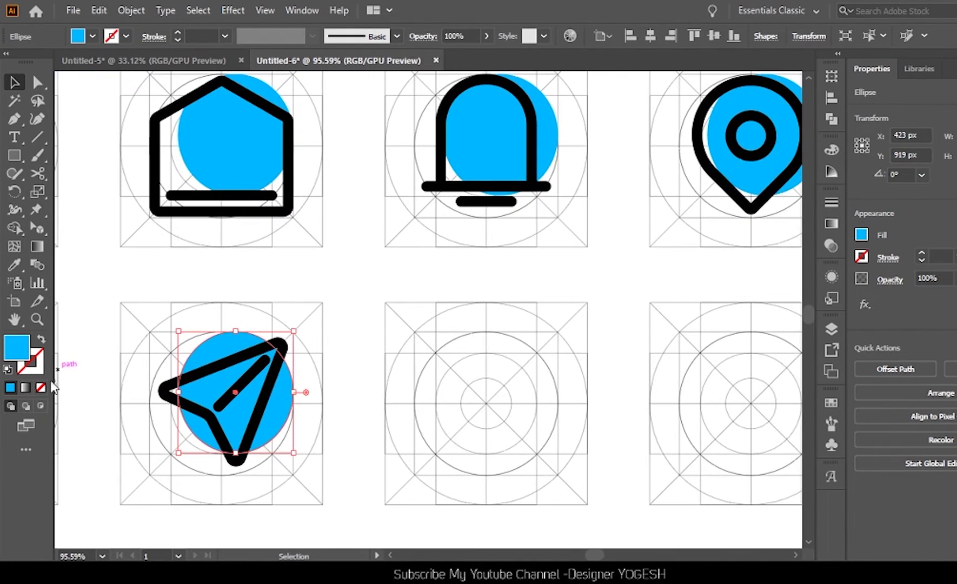
Draw the stopwatch ring circle with the plane's black stroke, nudged slightly down.
key(l)
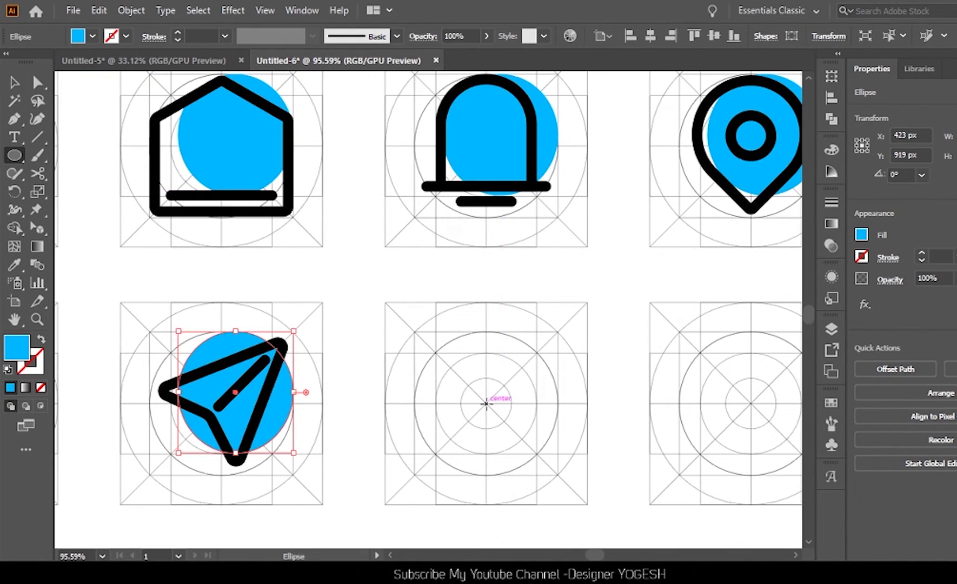
drag(487, 403, 551, 462)
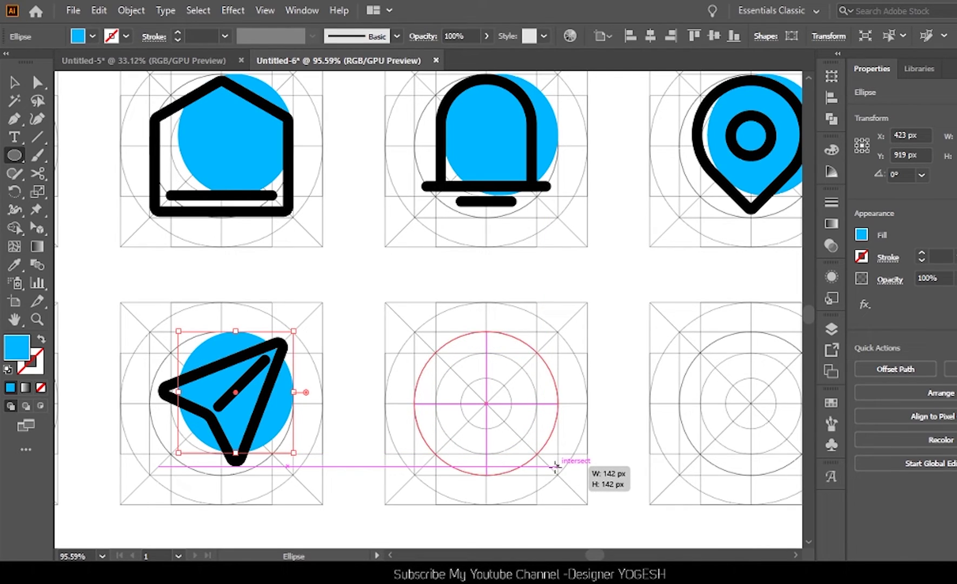
drag(551, 463, 552, 466)
key(i)
click(286, 350)
key(v)
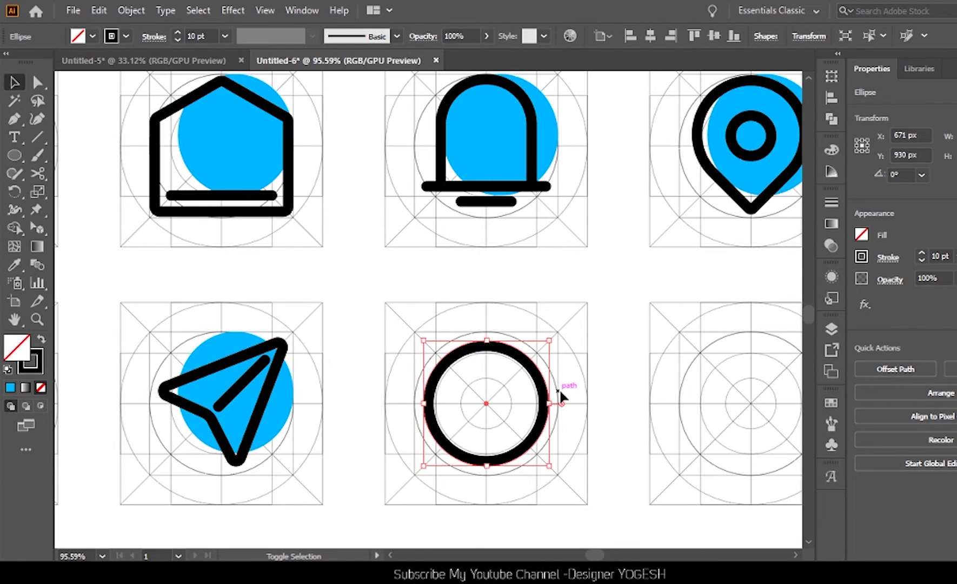
key(shift+Down)
Draw the stopwatch's top bar above the circle.
key(p)
click(513, 338)
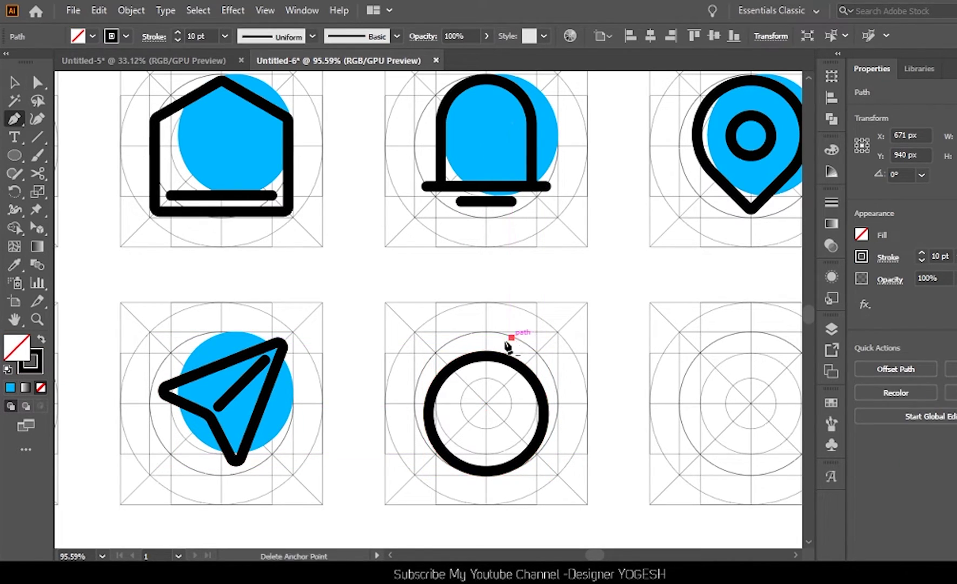
click(459, 338)
key(v)
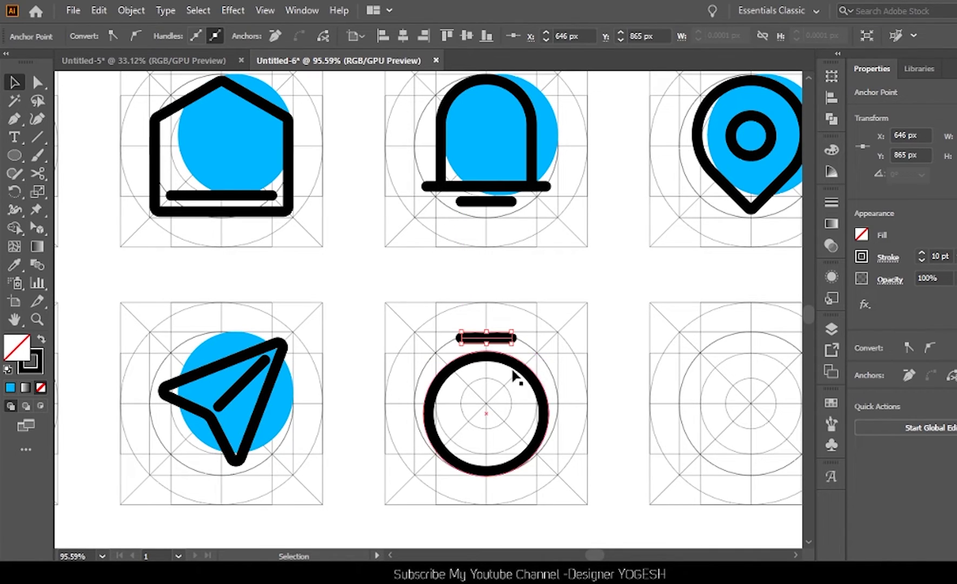
shift+click(540, 401)
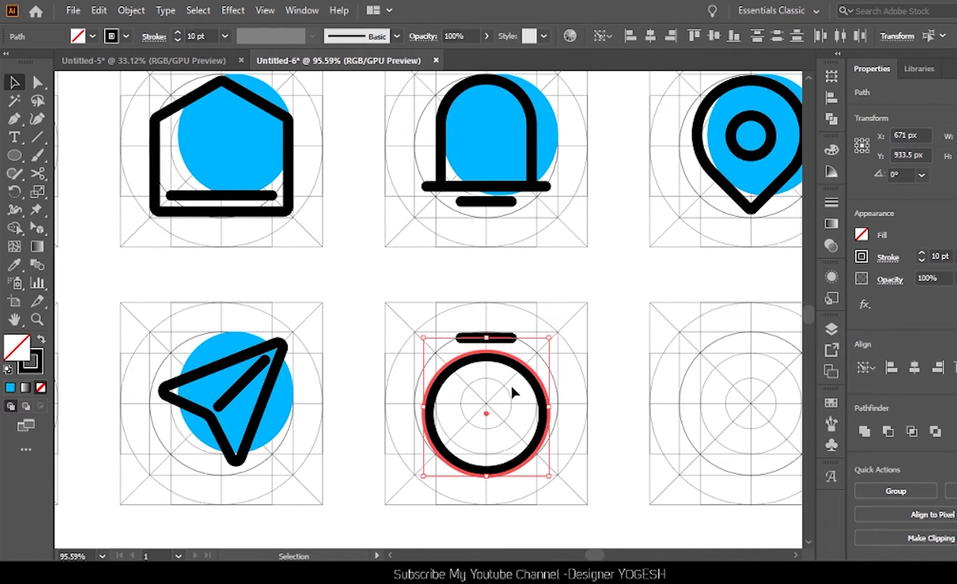
click(611, 353)
Draw the V-shaped clock hand through the centre and adjust its end points.
key(p)
drag(455, 391, 476, 413)
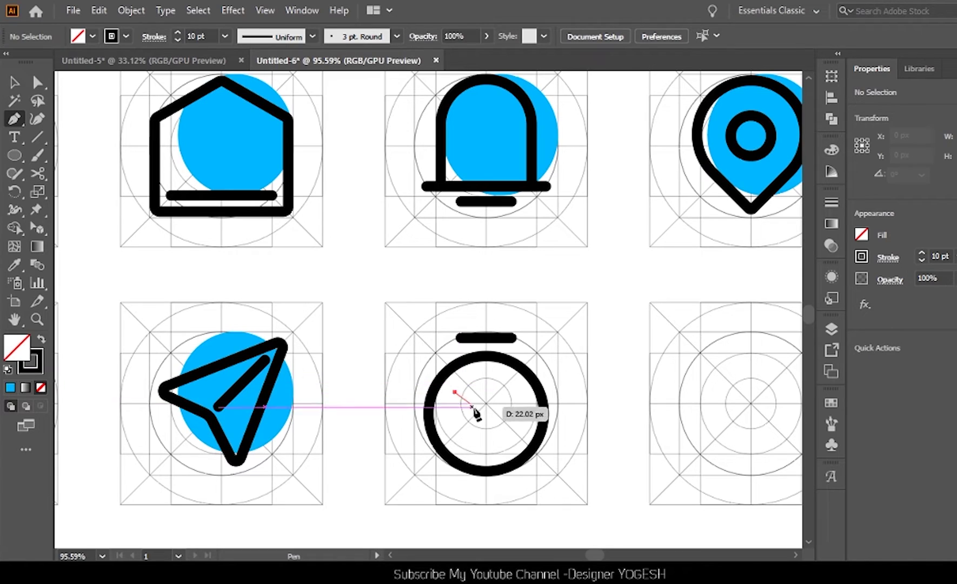
click(486, 414)
click(523, 383)
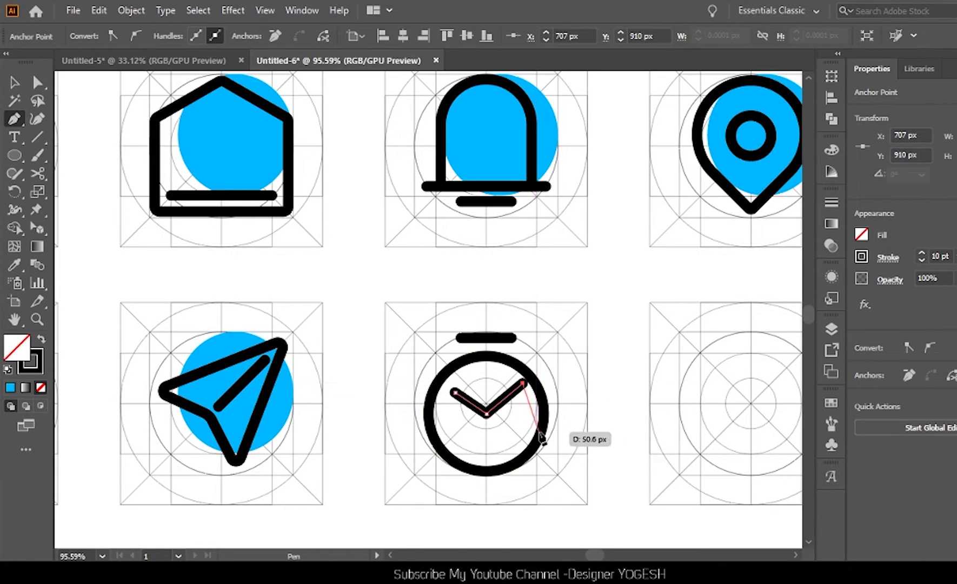
key(a)
drag(454, 391, 460, 396)
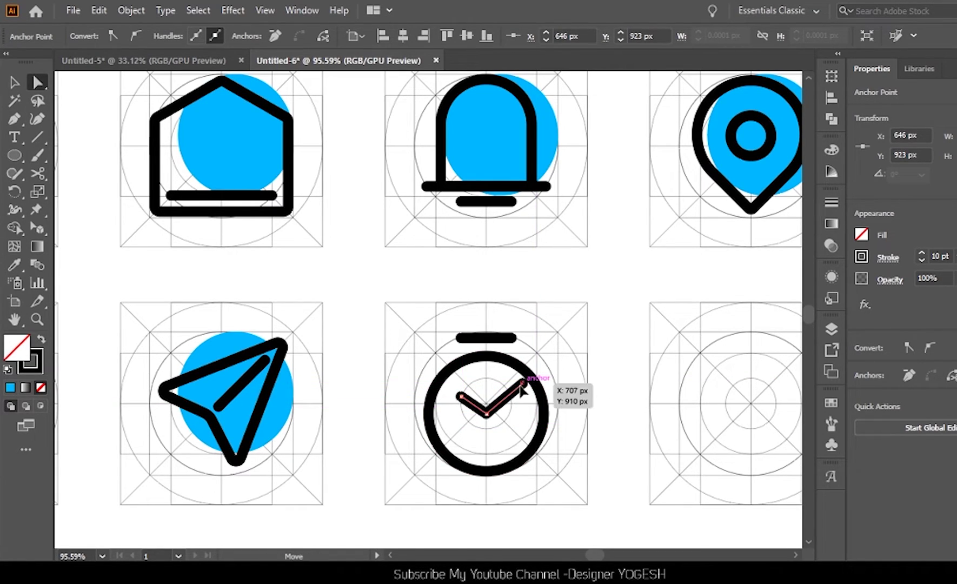
drag(522, 384, 517, 389)
drag(459, 398, 459, 396)
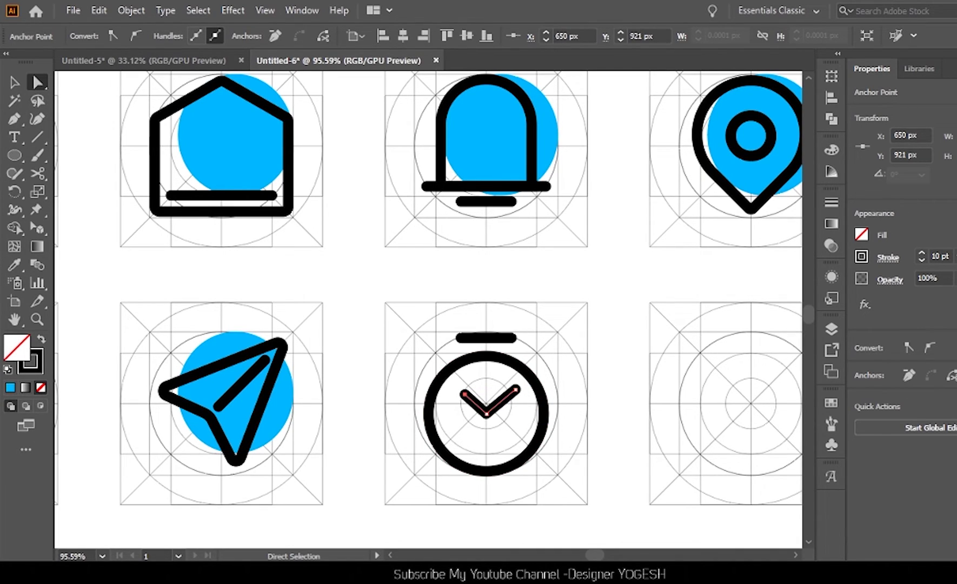
click(604, 460)
Pan the view and copy the plane's blue accent circle onto the stopwatch.
key(v)
drag(611, 415, 508, 413)
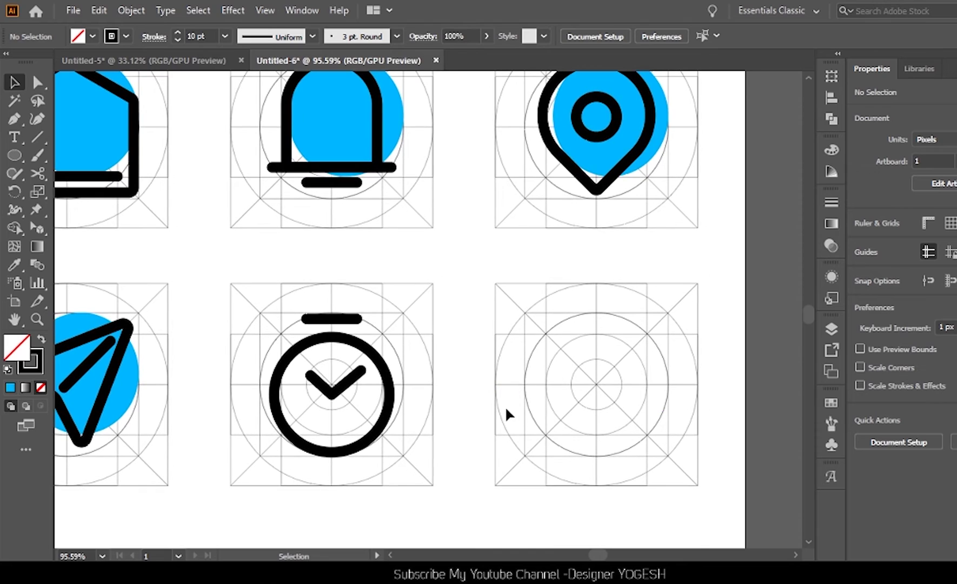
drag(116, 416, 382, 416)
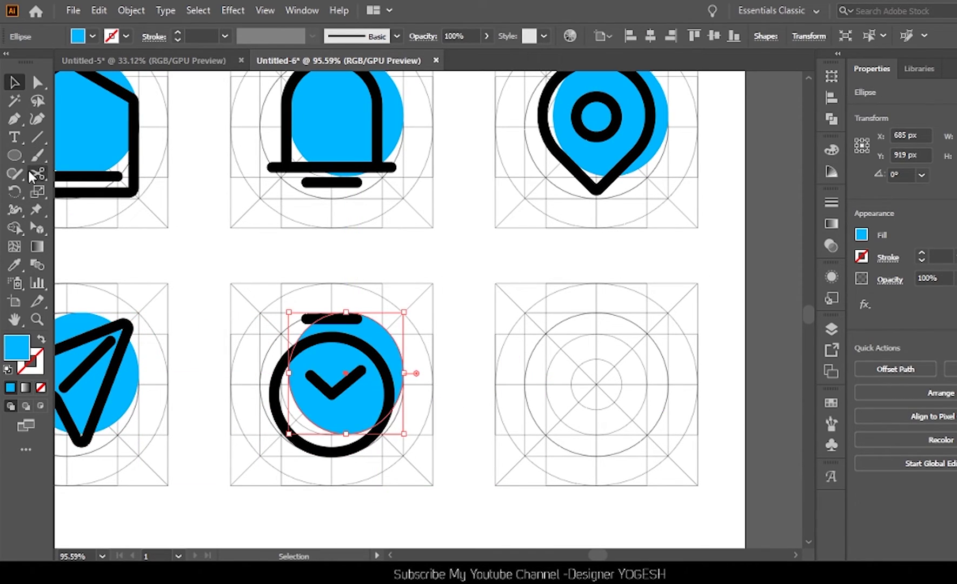
click(14, 155)
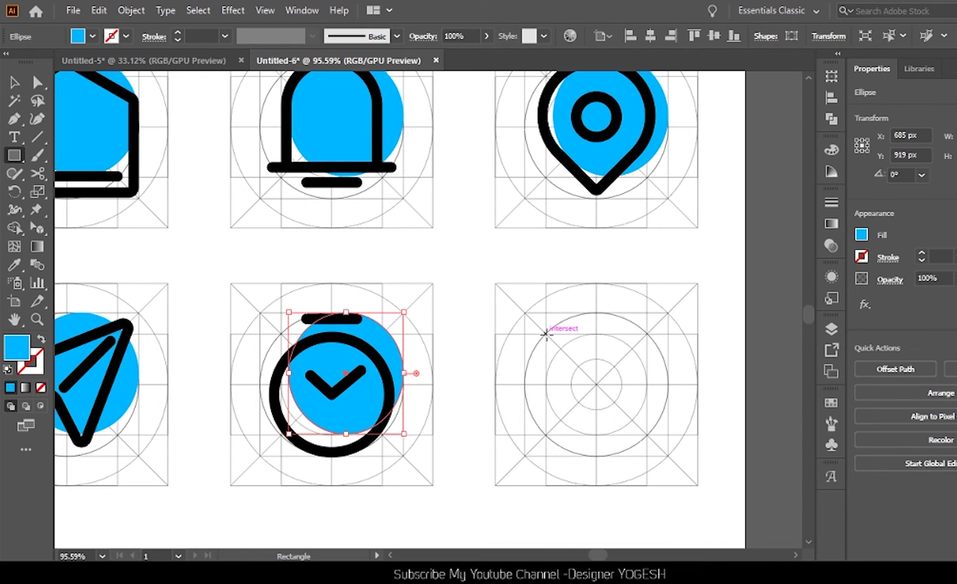
Draw a tall black-stroked rectangle and raise a bottom-middle point into a notch.
drag(546, 312, 647, 456)
key(i)
click(391, 412)
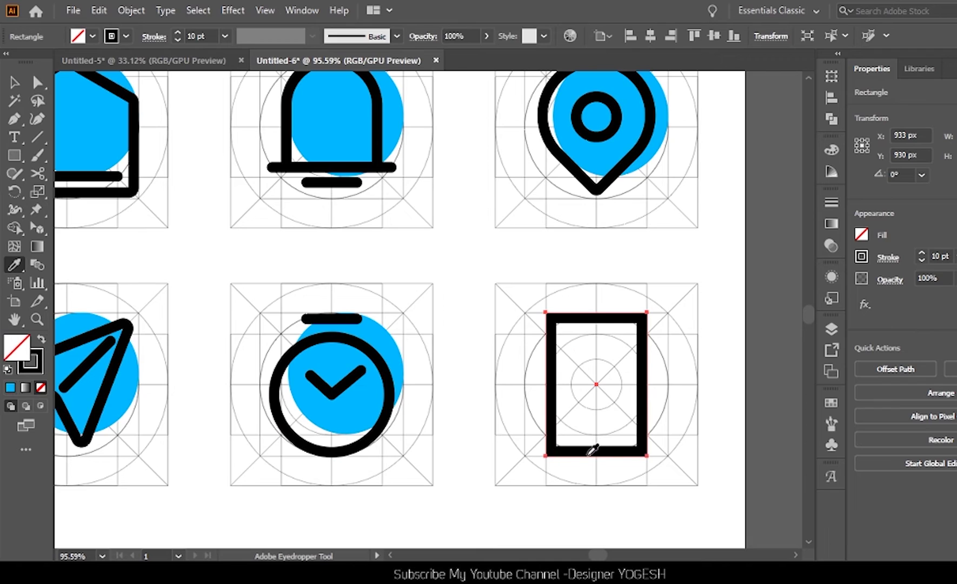
key(plus)
click(596, 456)
key(a)
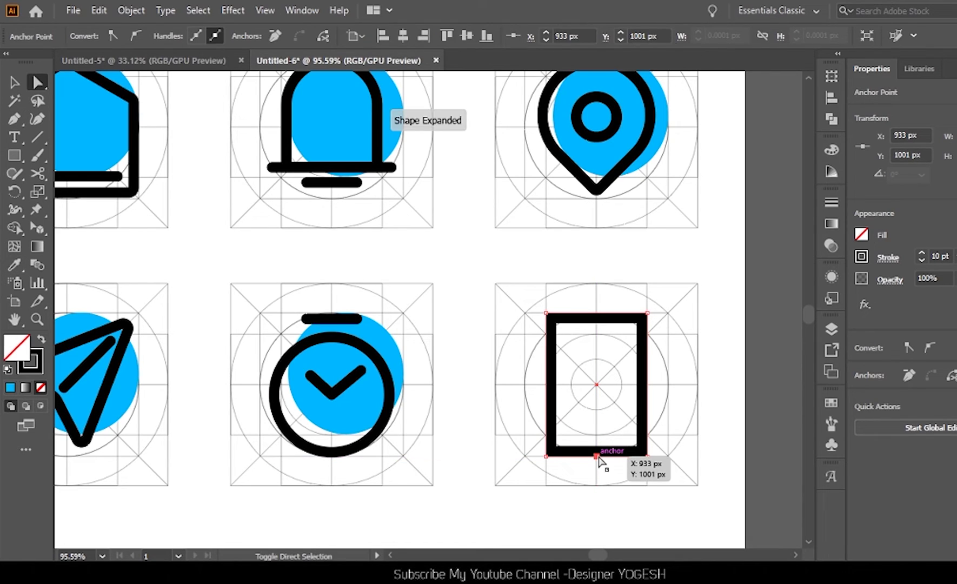
drag(596, 456, 597, 418)
key(v)
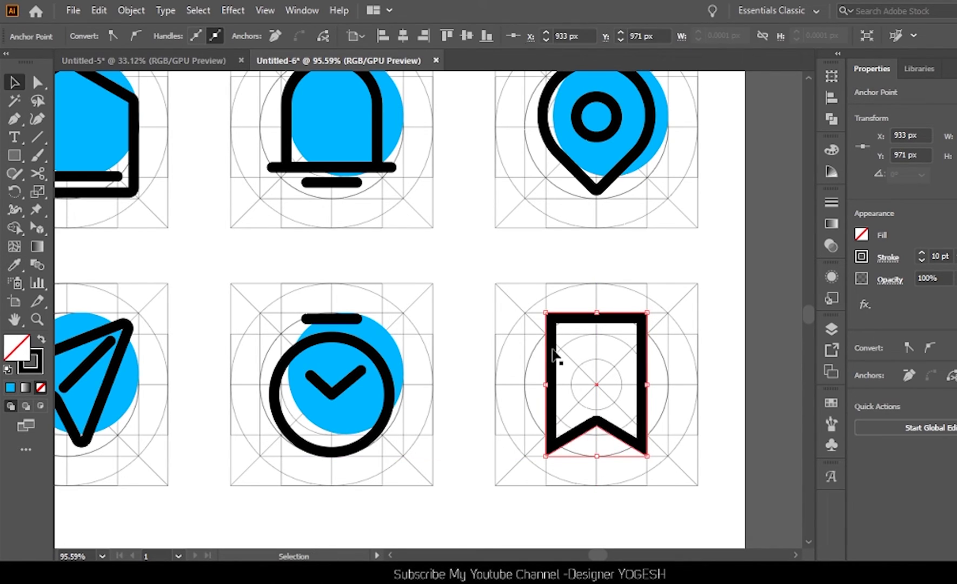
Add a short bar near the top of the bookmark.
key(backslash)
drag(570, 331, 624, 332)
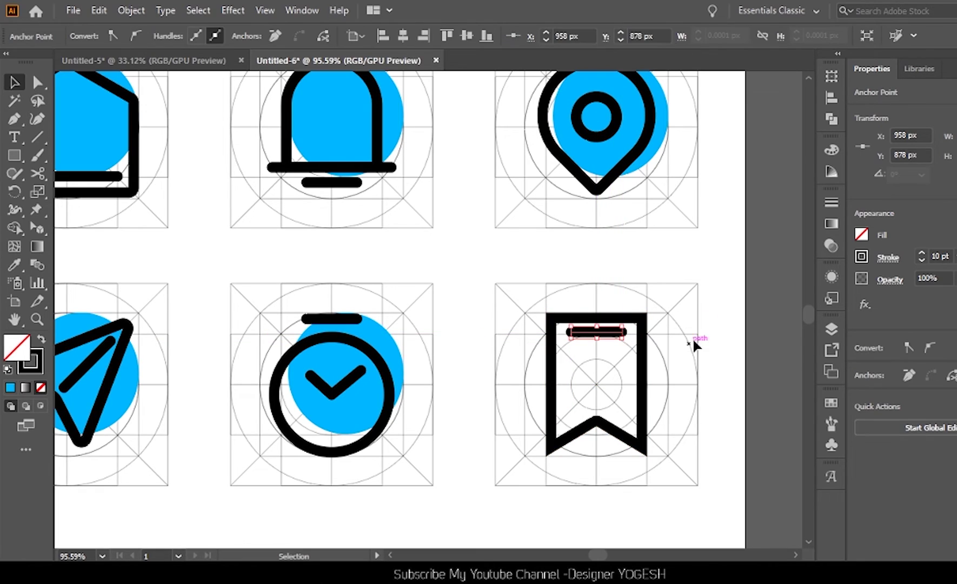
click(646, 324)
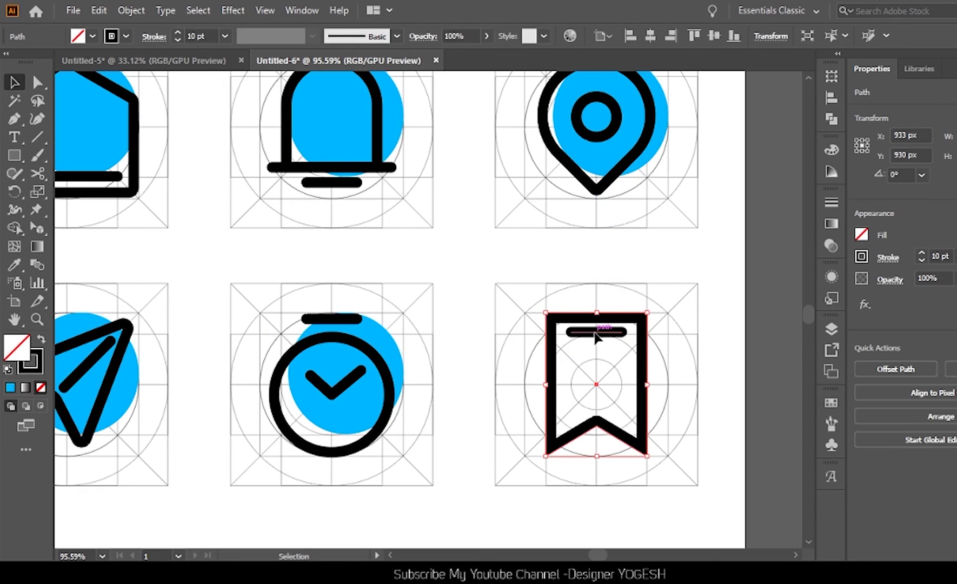
click(622, 367)
click(606, 332)
Copy the stopwatch's blue circle onto the bookmark, behind the outline.
click(640, 225)
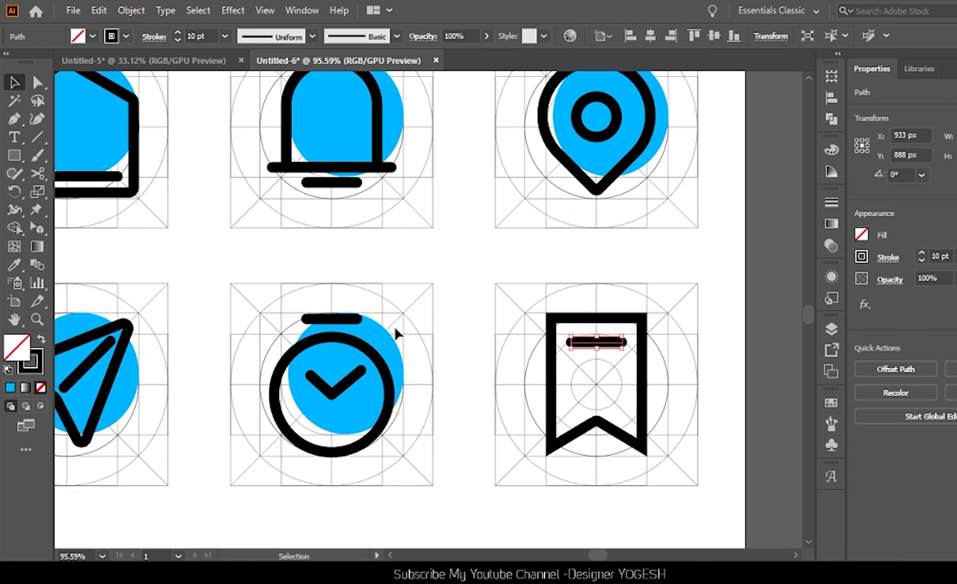
drag(392, 347, 655, 354)
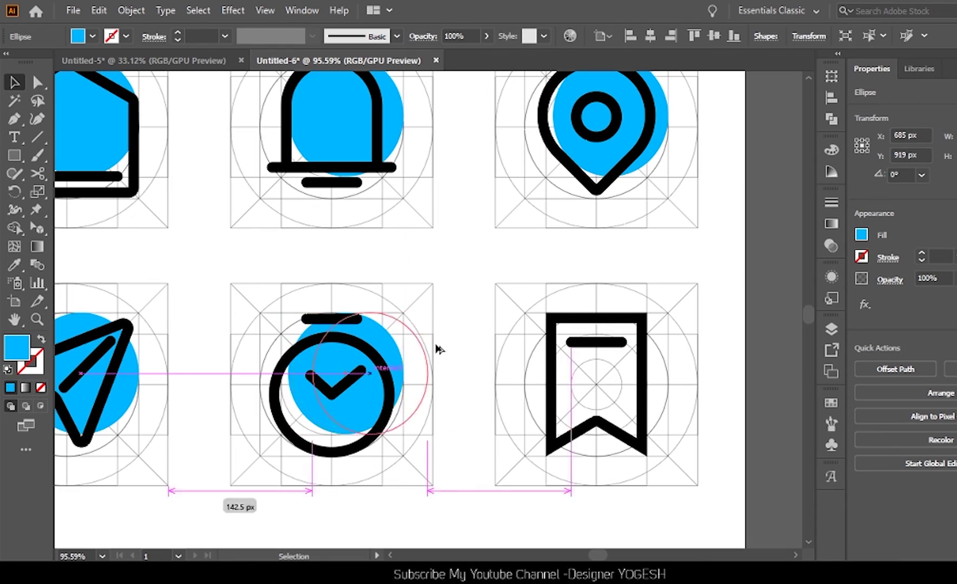
click(513, 442)
key(a)
Round the bookmark outline's corners to 10 px.
click(562, 452)
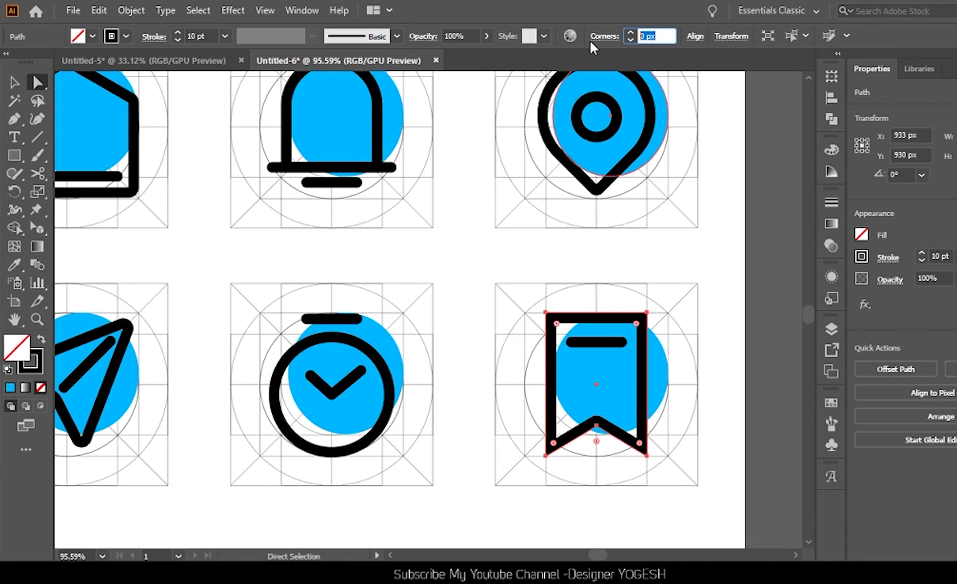
text(10)
key(Return)
Fit the whole artboard in view and toggle the grid guides off and back on.
click(691, 449)
key(ctrl+1)
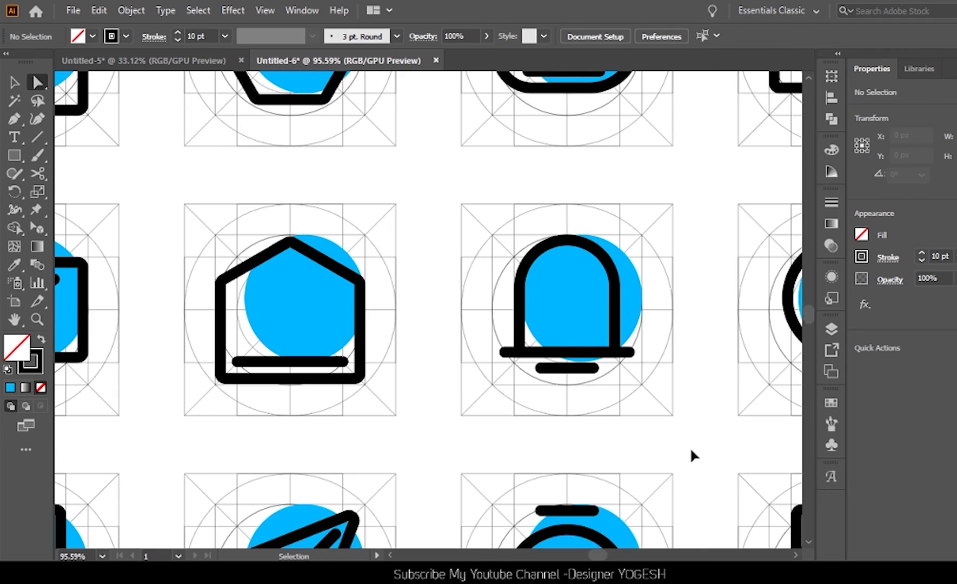
key(ctrl+0)
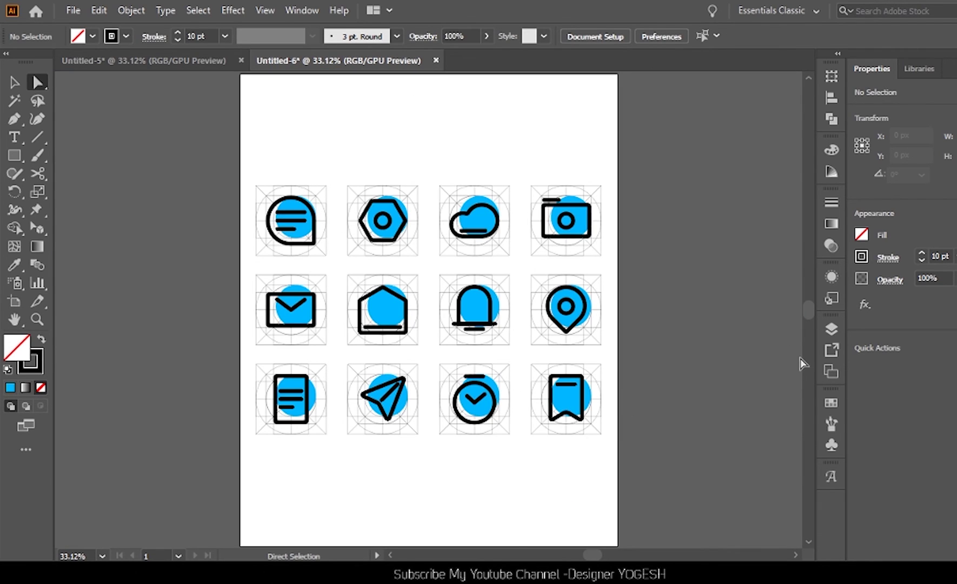
key(ctrl+;)
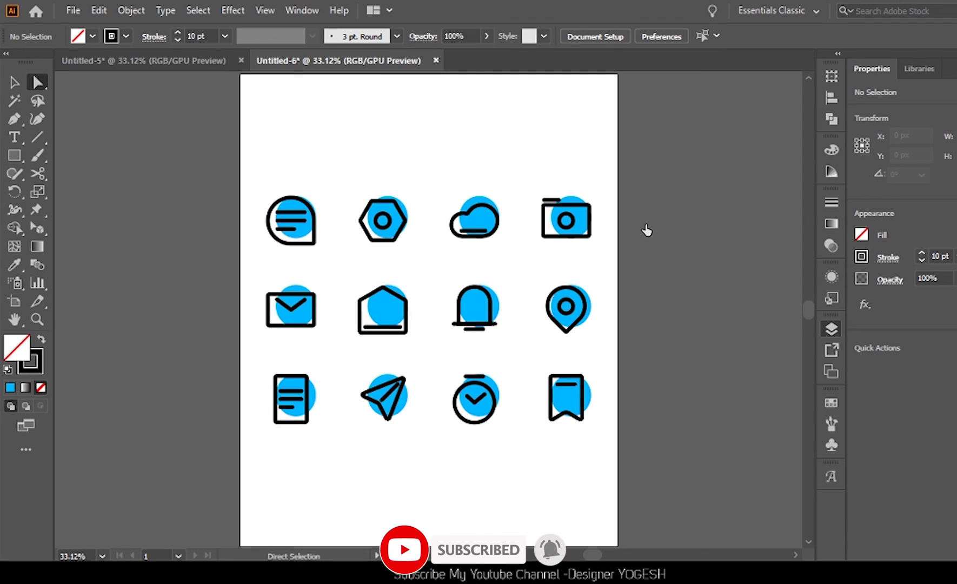
key(ctrl+;)
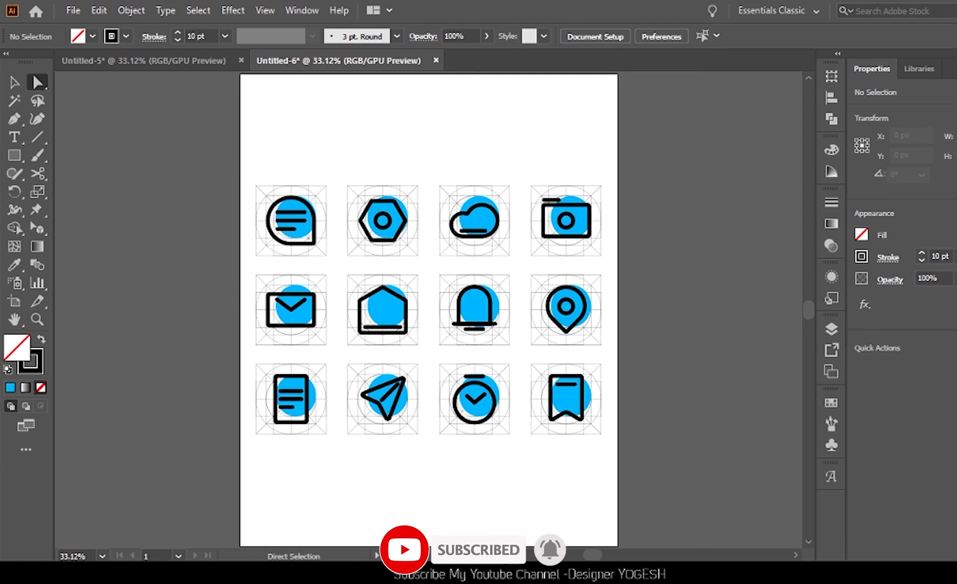